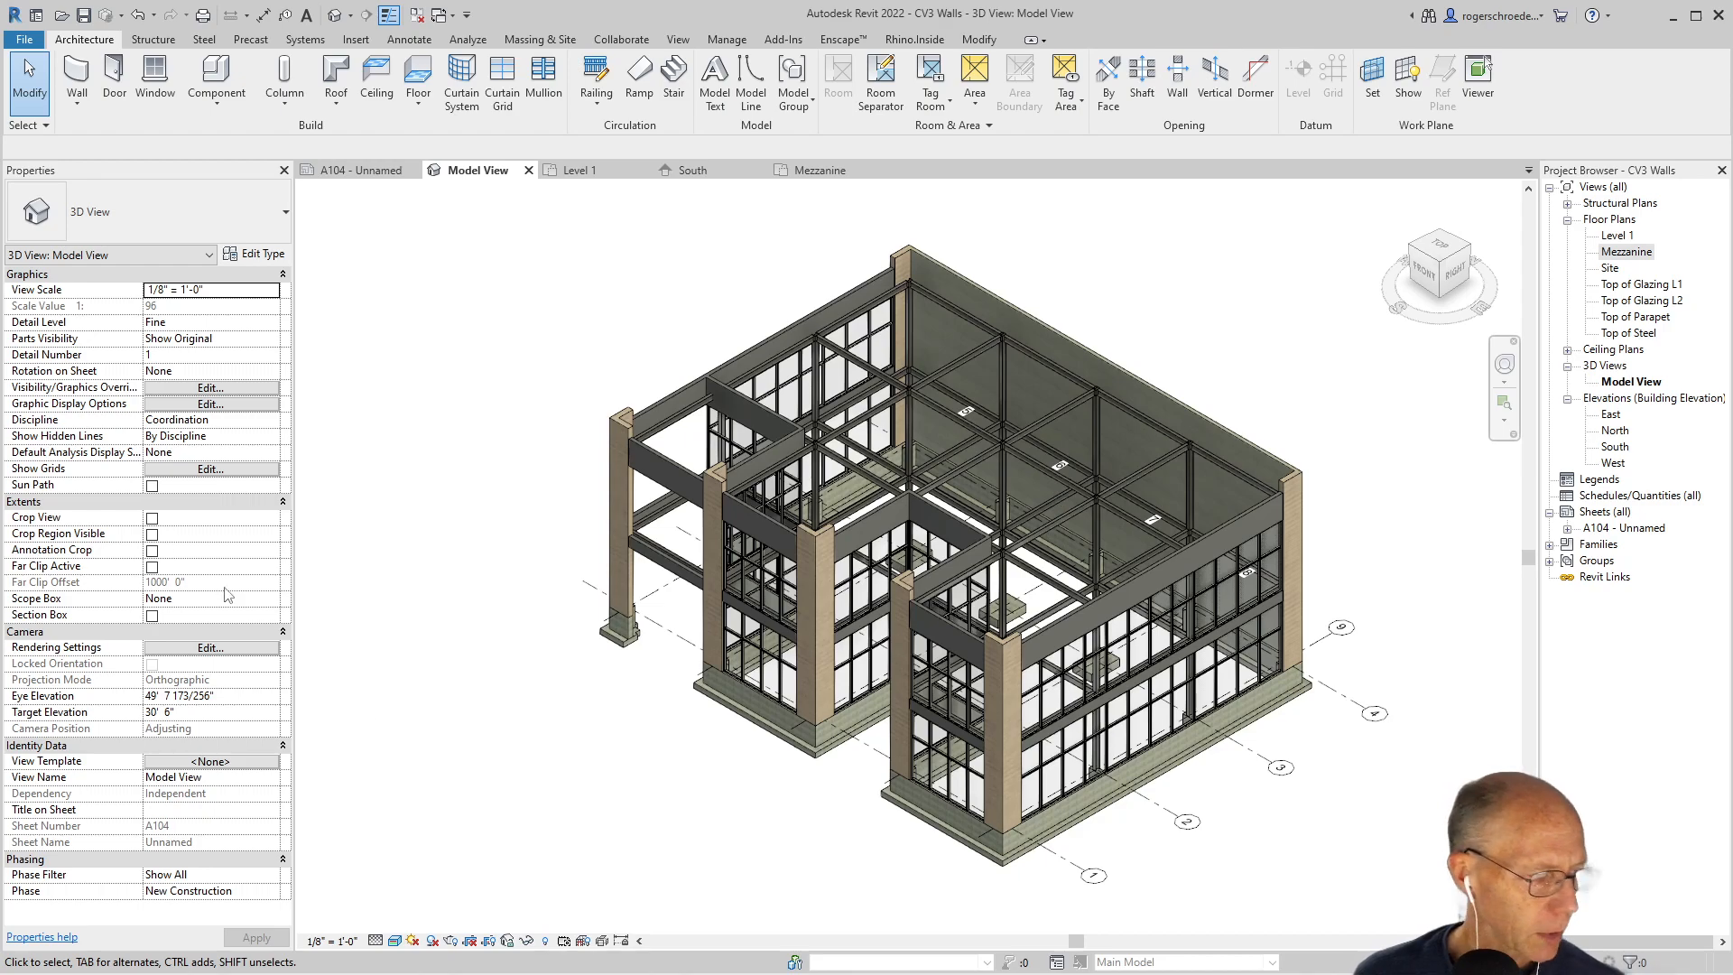
- Turn on the 3D view's section box and lower its top face to cut the building just above the mezzanine framing
{"action": "left_click", "coordinate": [152, 616]}
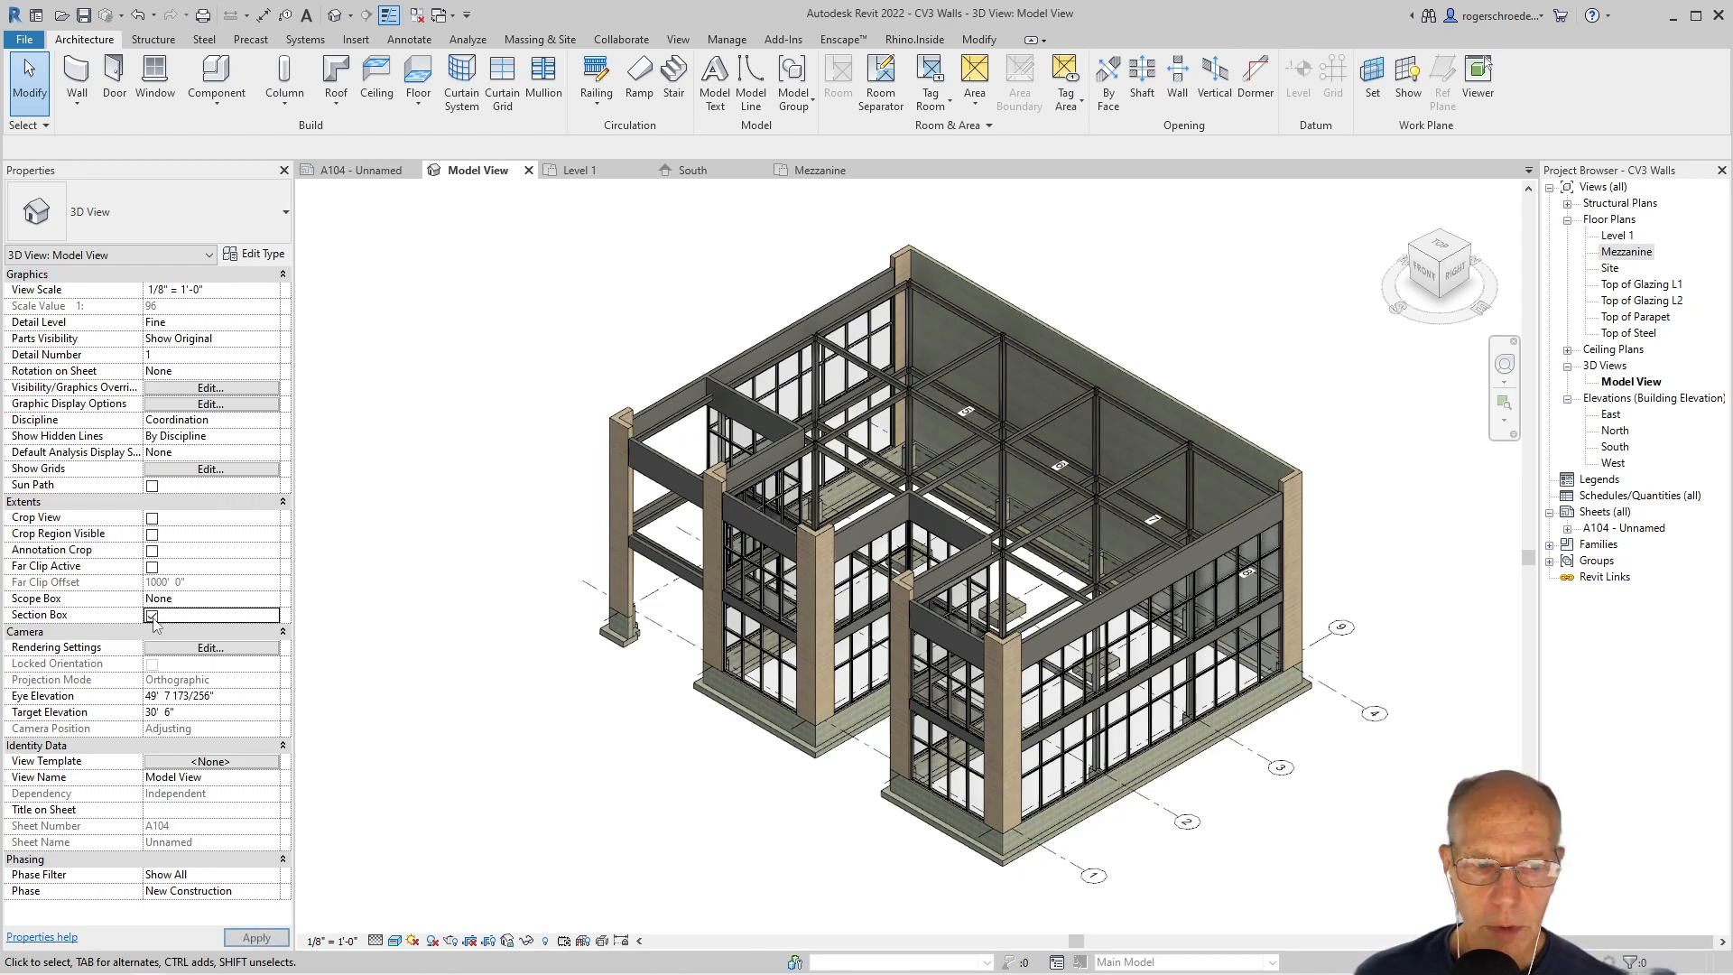
{"action": "middle_click_drag", "start_coordinate": [799, 510], "coordinate": [657, 412], "text": "shift"}
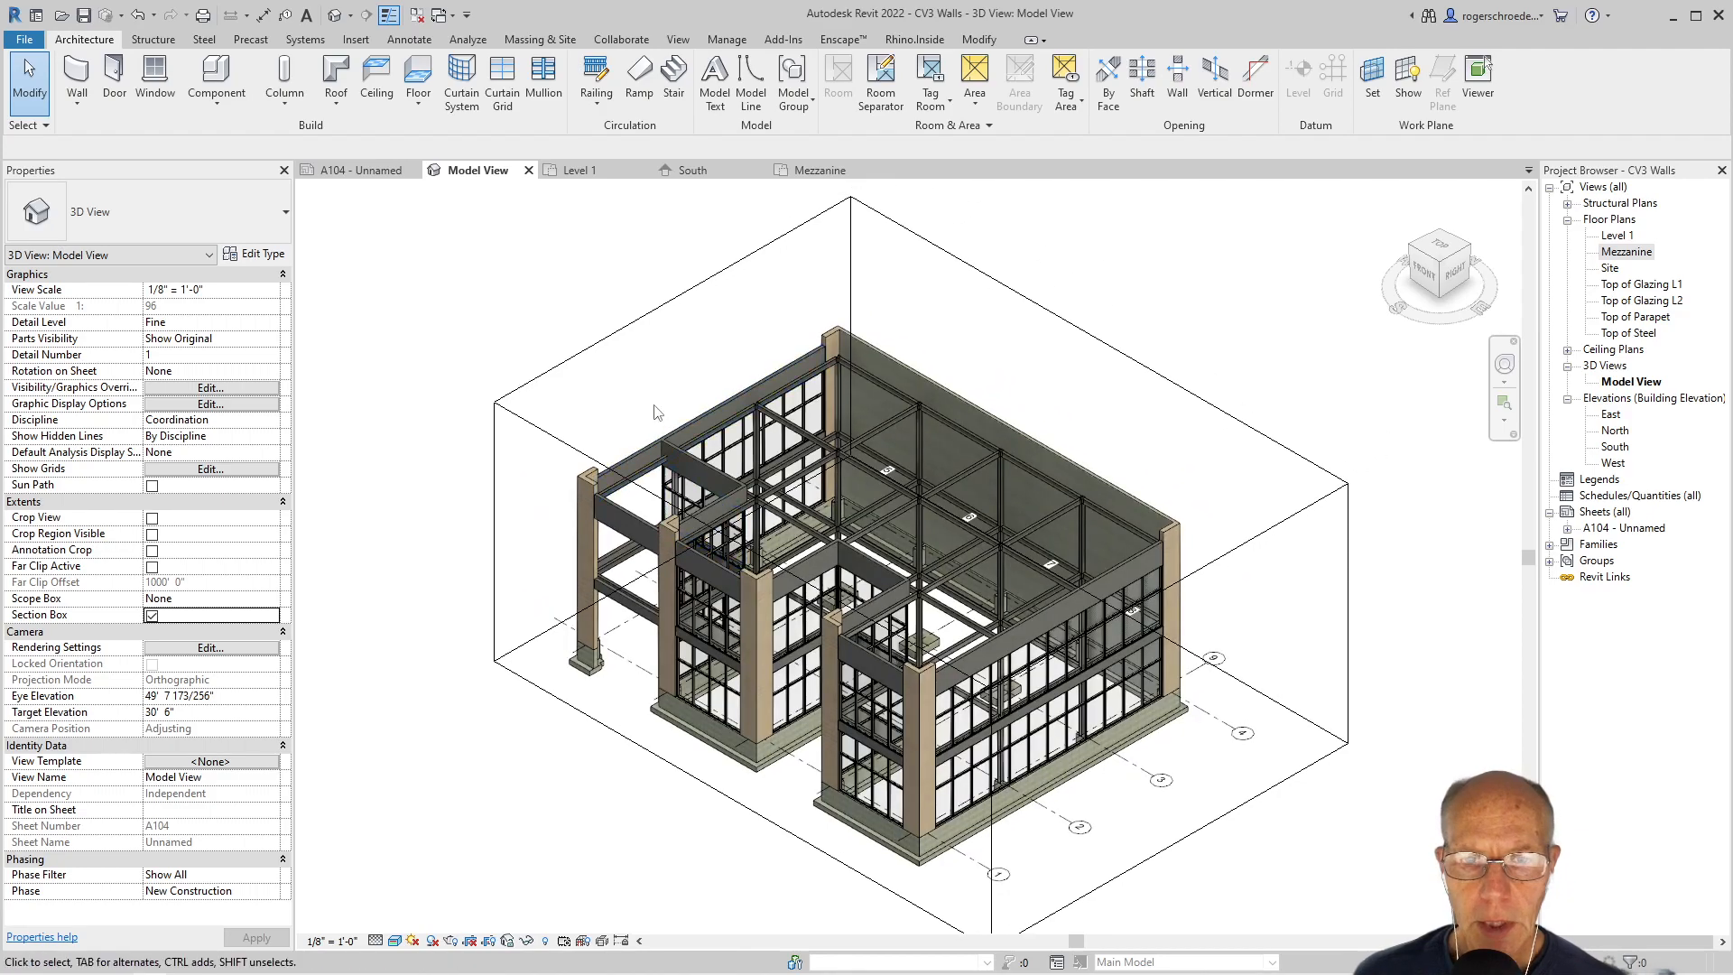
{"action": "left_click", "coordinate": [650, 318]}
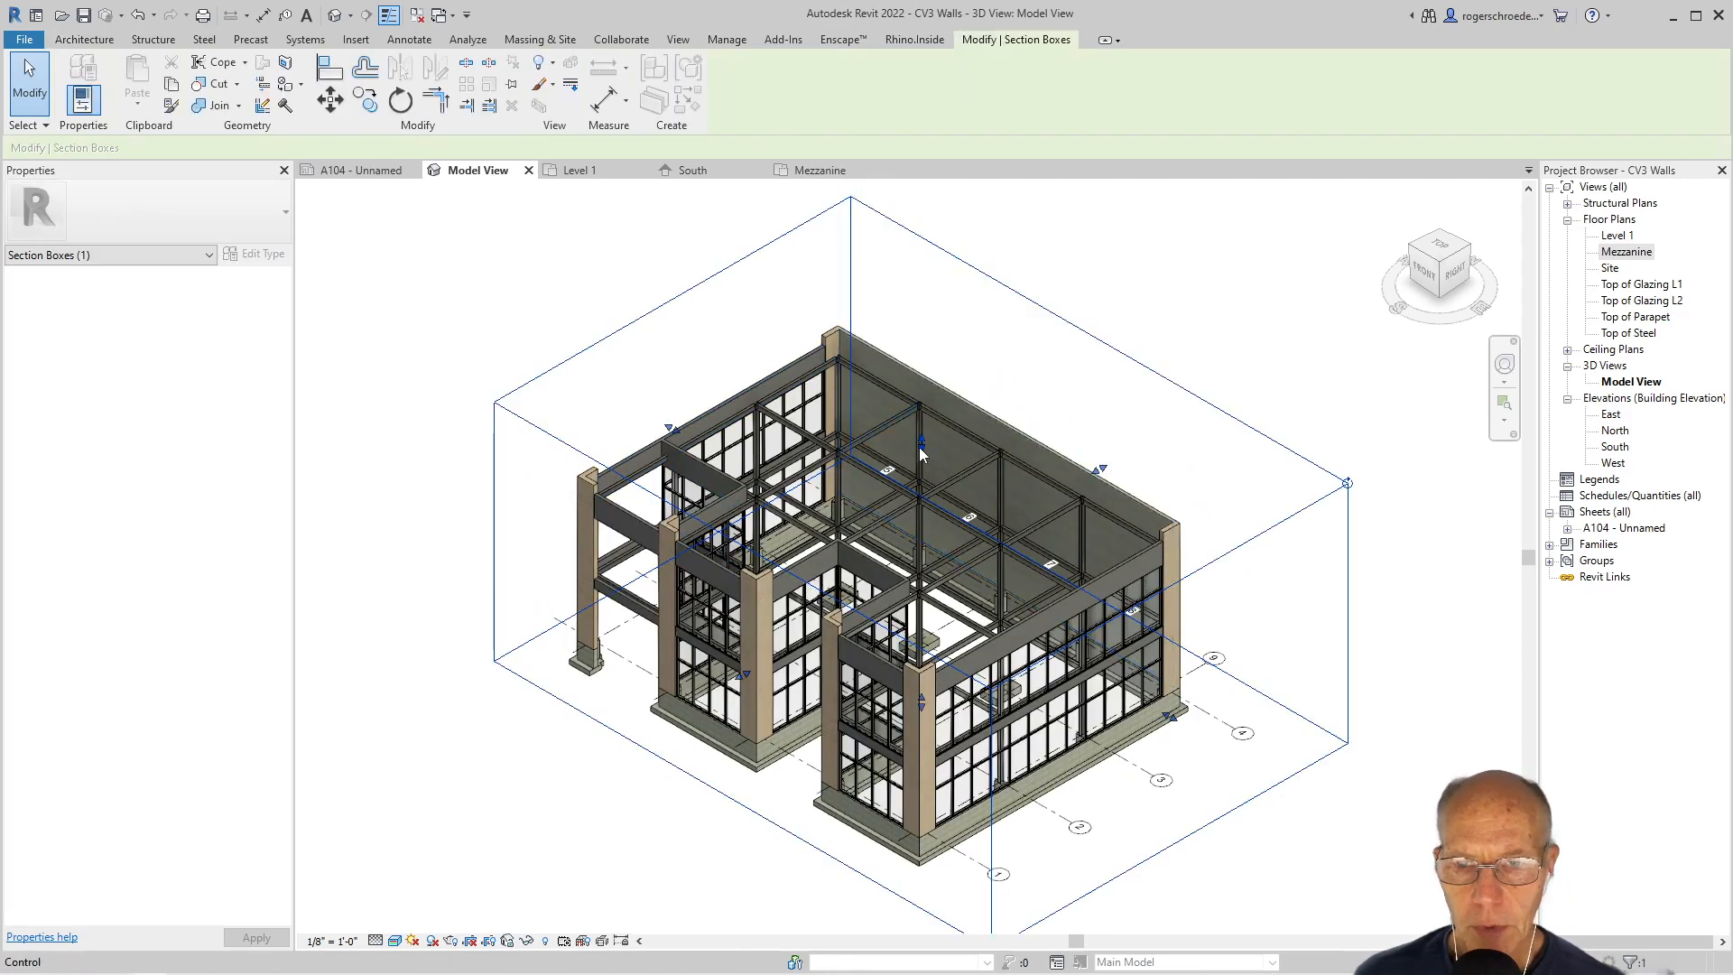
{"action": "scroll", "coordinate": [922, 454], "scroll_direction": "up", "scroll_amount": 2}
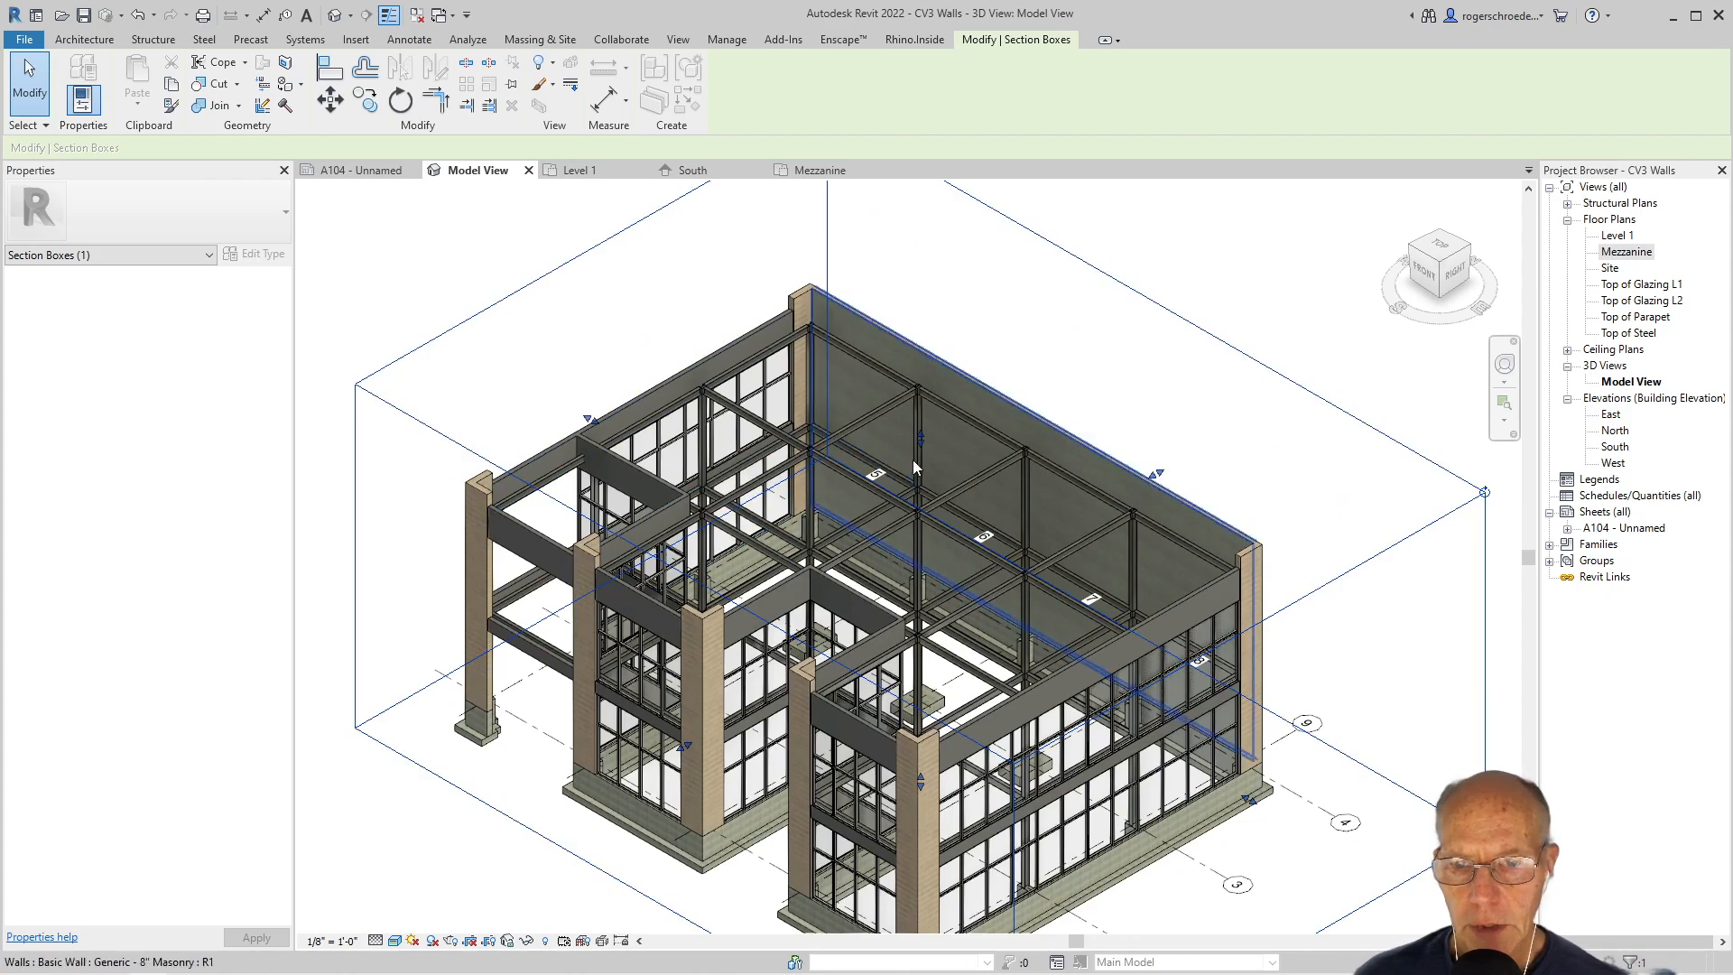
{"action": "left_click_drag", "start_coordinate": [921, 449], "coordinate": [938, 637]}
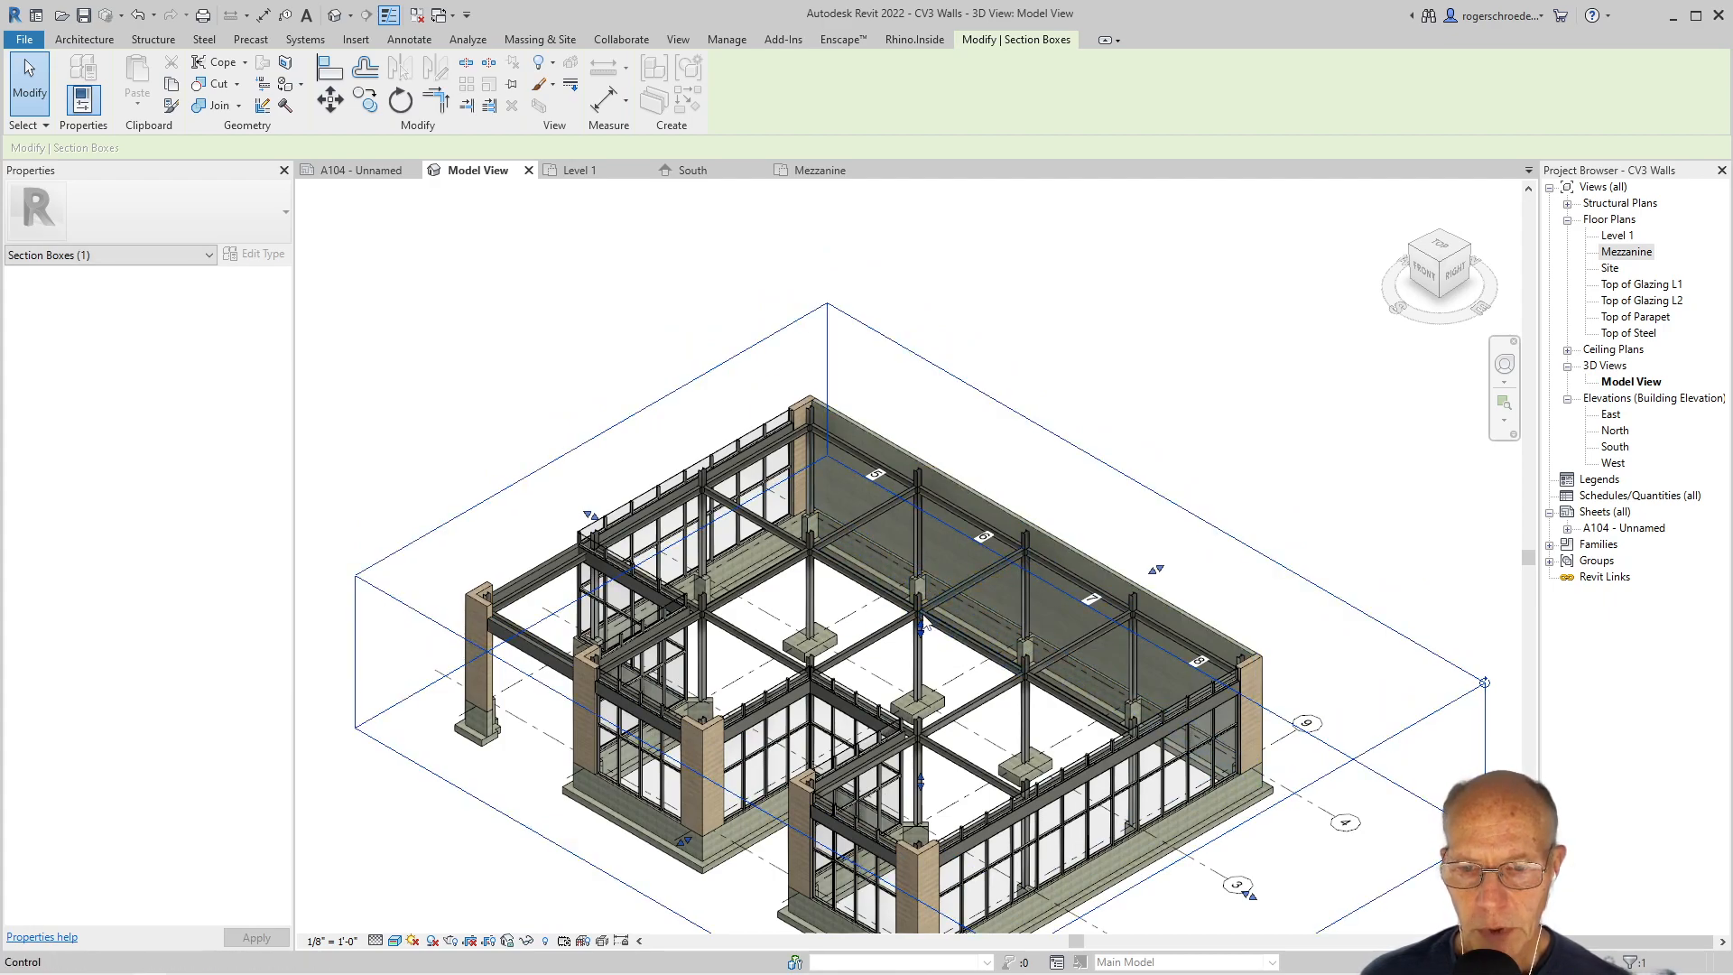
{"action": "left_click_drag", "start_coordinate": [923, 629], "coordinate": [921, 609]}
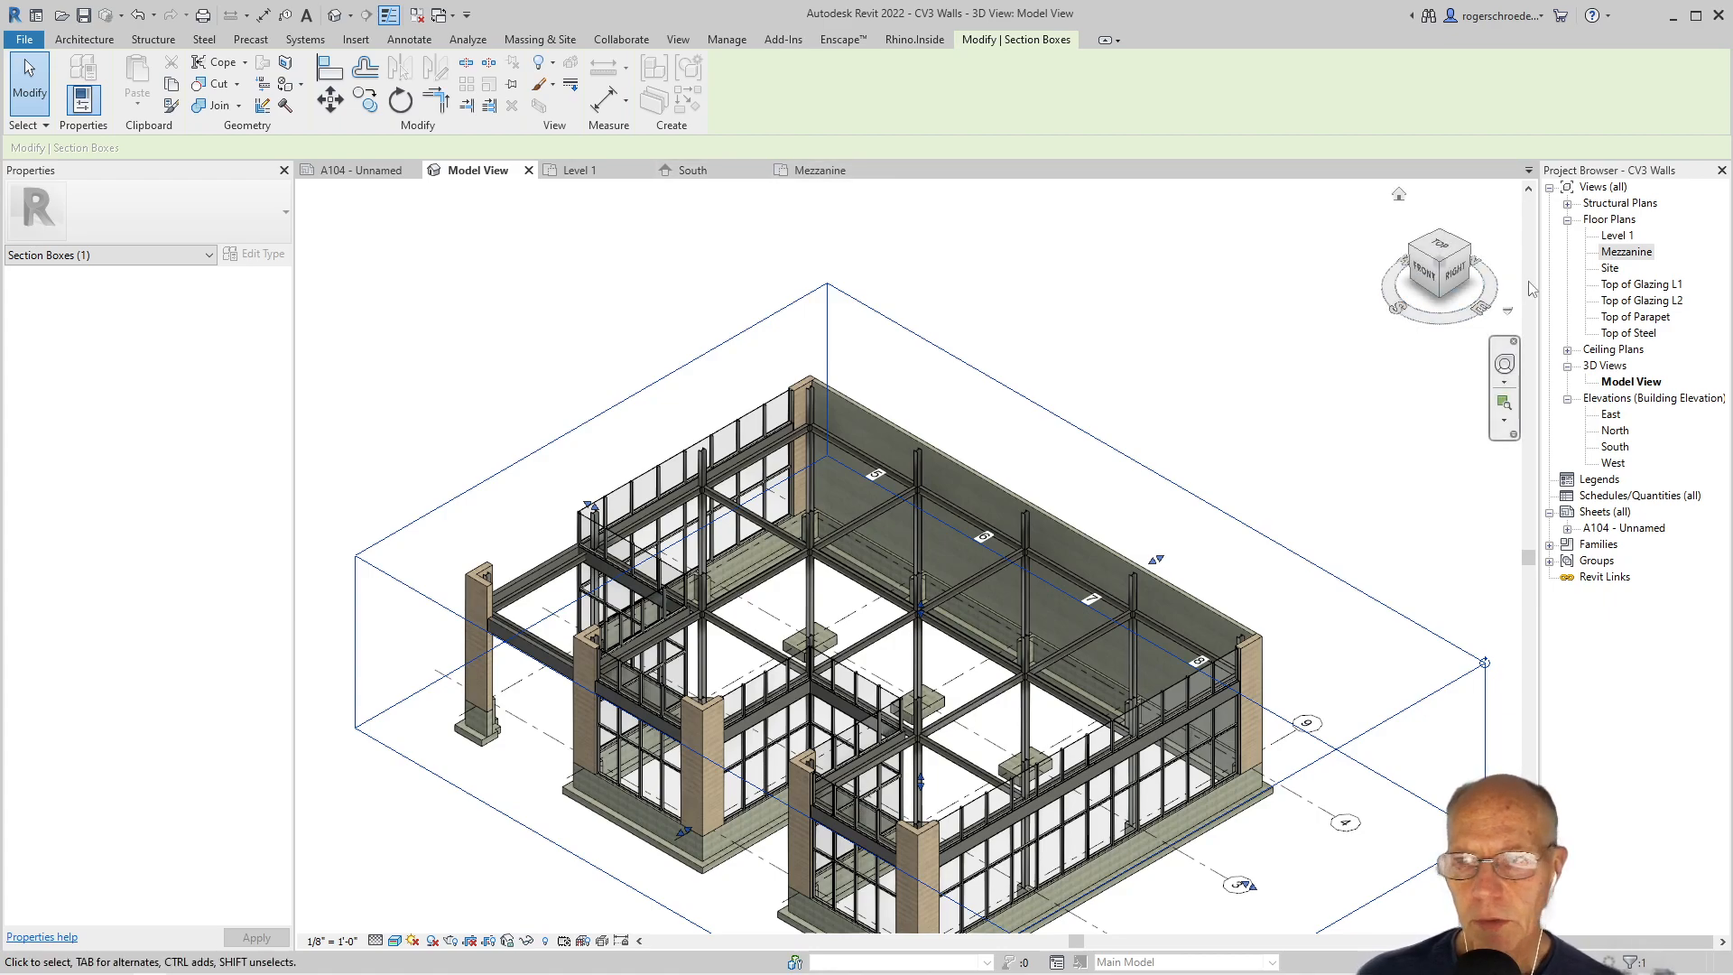
- Open the Site floor plan and straighten the skewed spandrel wall along grid 2 by moving its endpoint at grid 5
{"action": "double_click", "coordinate": [1611, 269]}
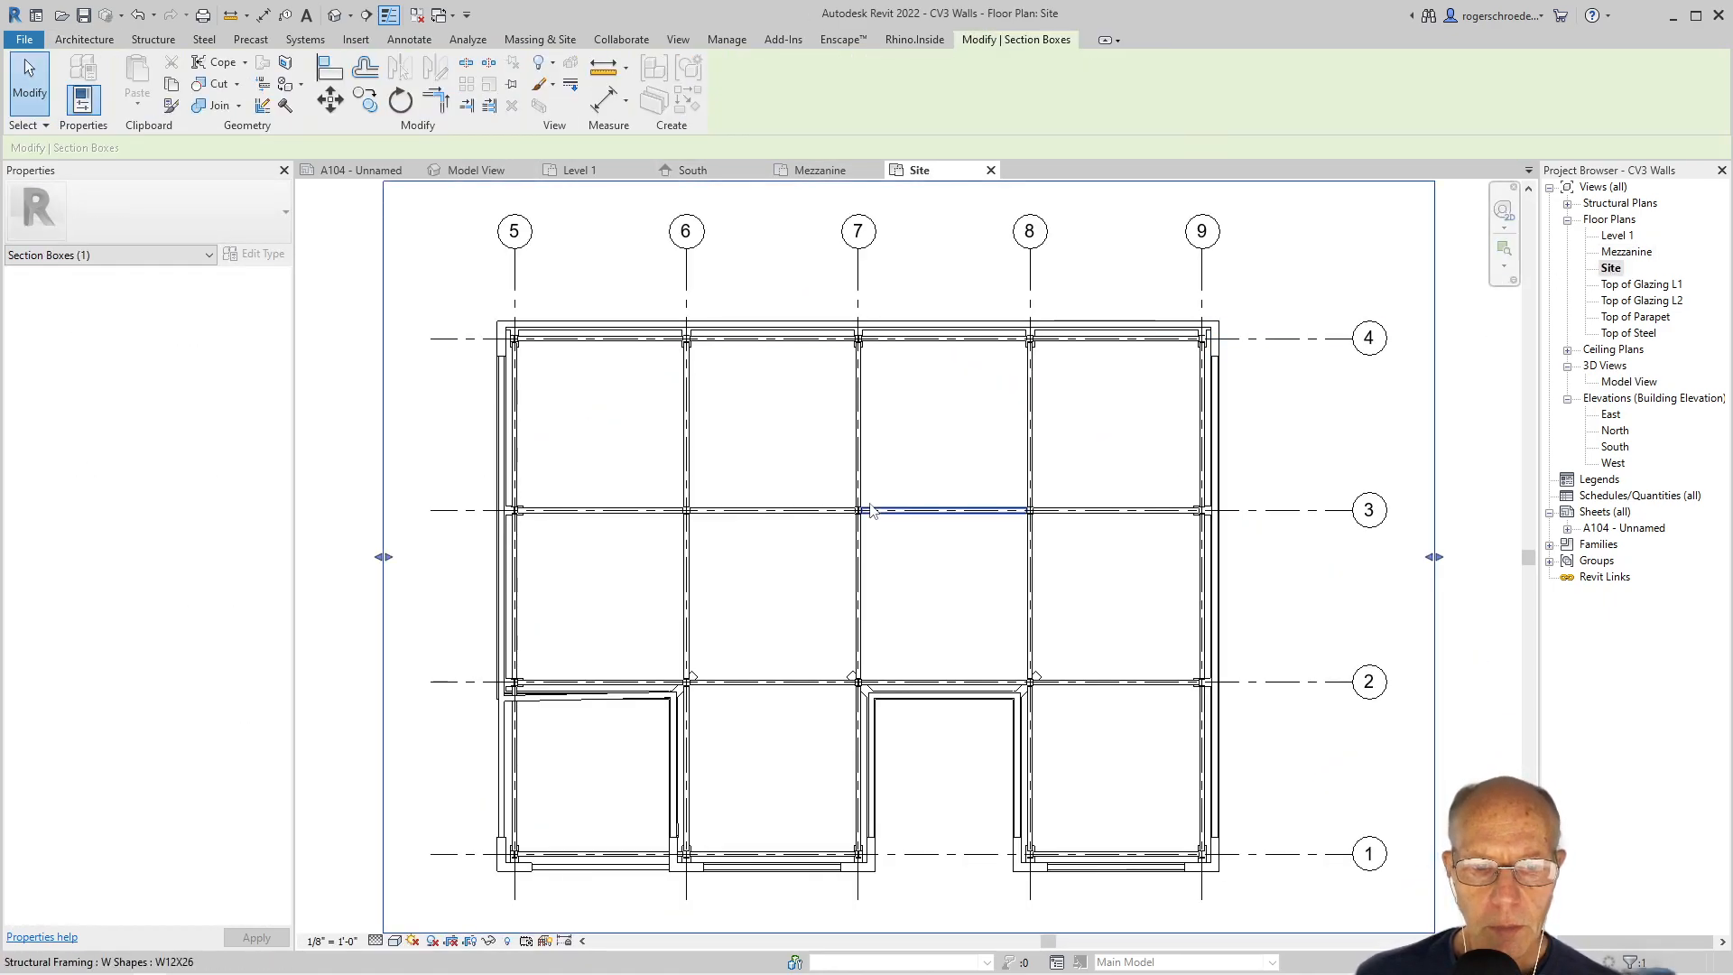
{"action": "scroll", "coordinate": [657, 598], "scroll_direction": "up", "scroll_amount": 1}
{"action": "scroll", "coordinate": [561, 780], "scroll_direction": "up", "scroll_amount": 2}
{"action": "middle_click_drag", "start_coordinate": [561, 780], "coordinate": [738, 587]}
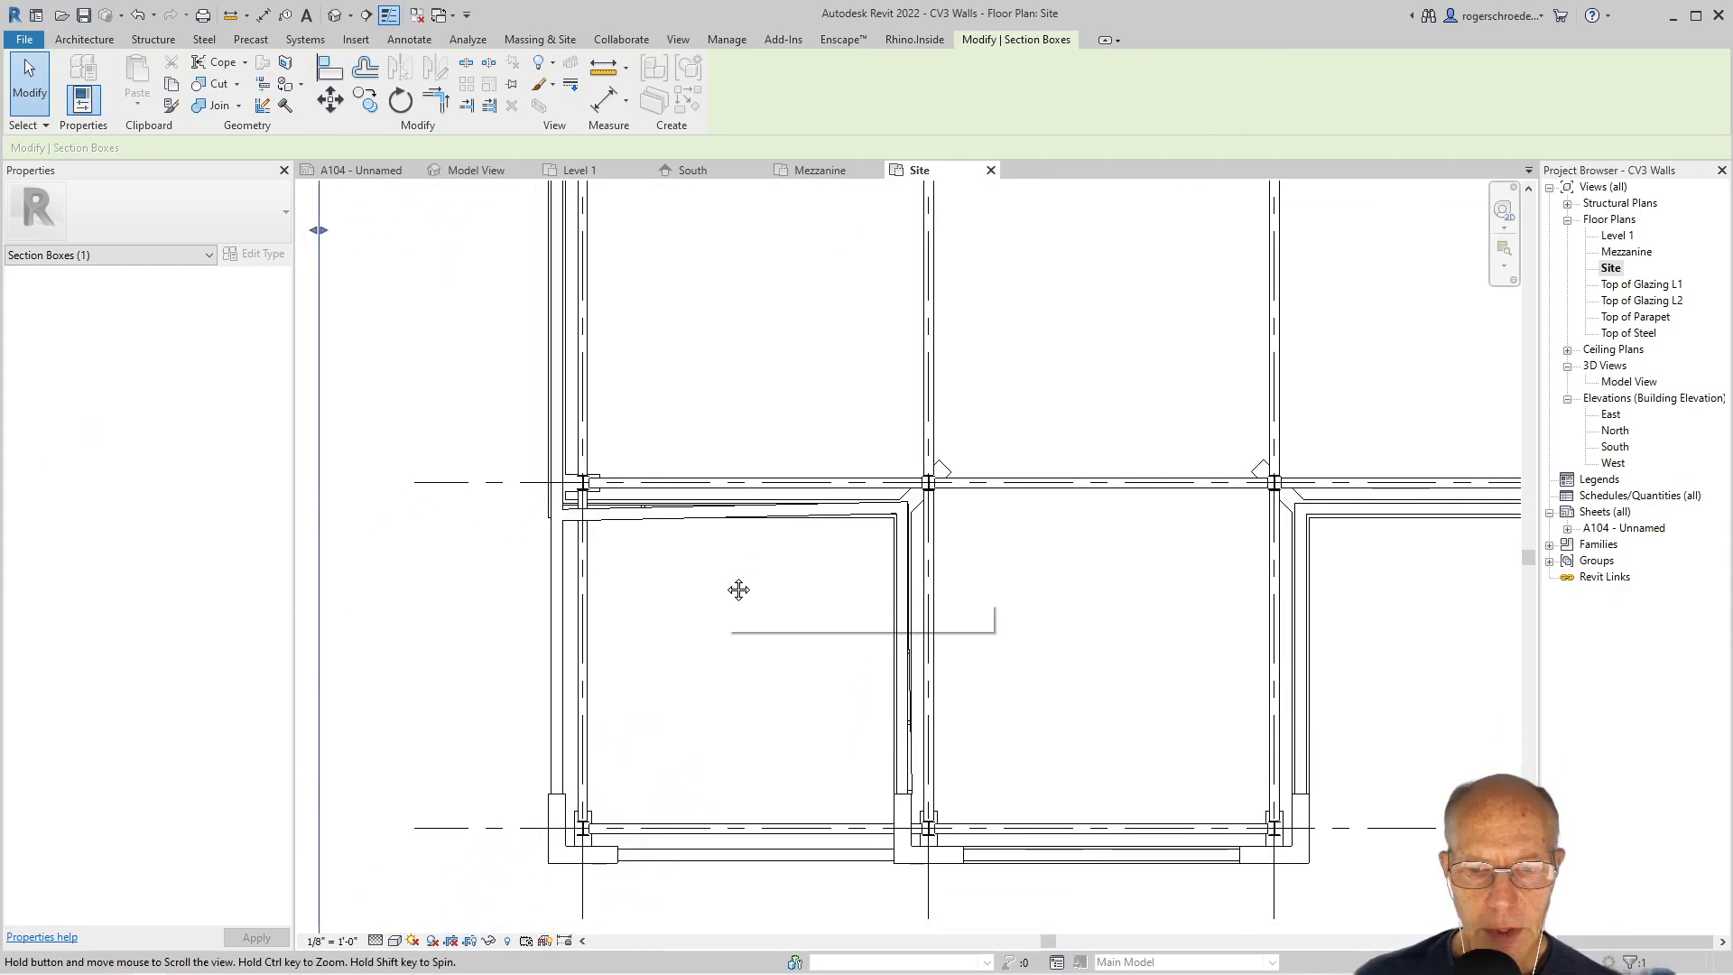
{"action": "left_click", "coordinate": [642, 529]}
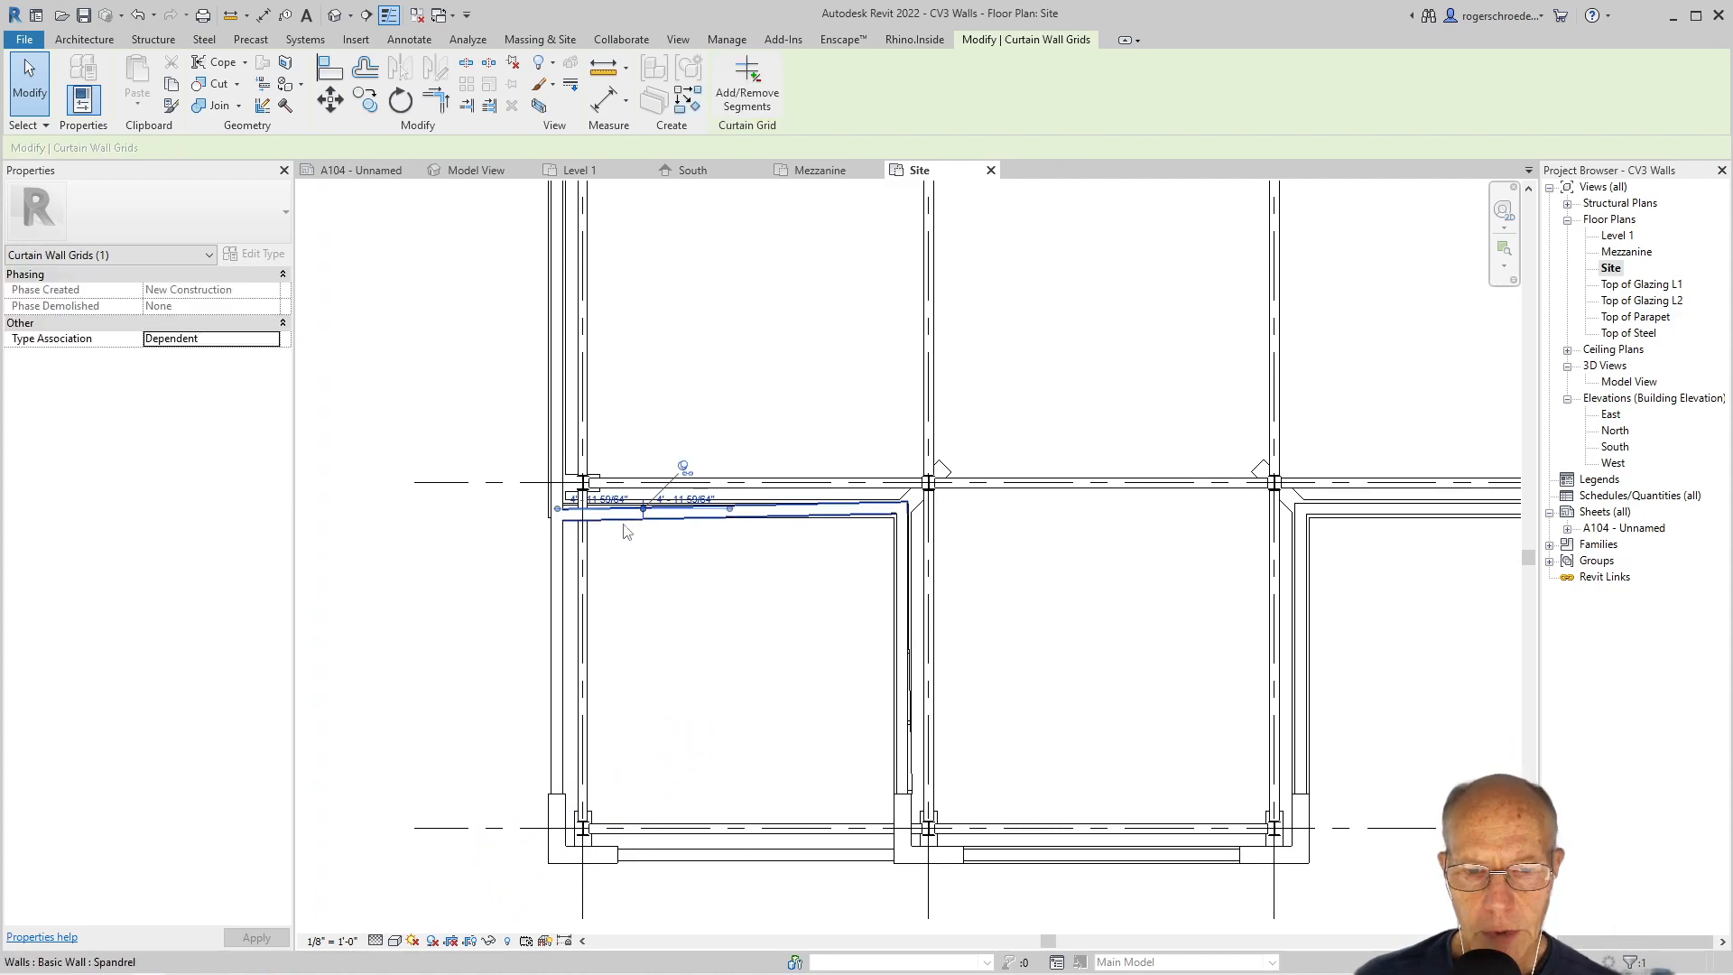
{"action": "left_click", "coordinate": [605, 531]}
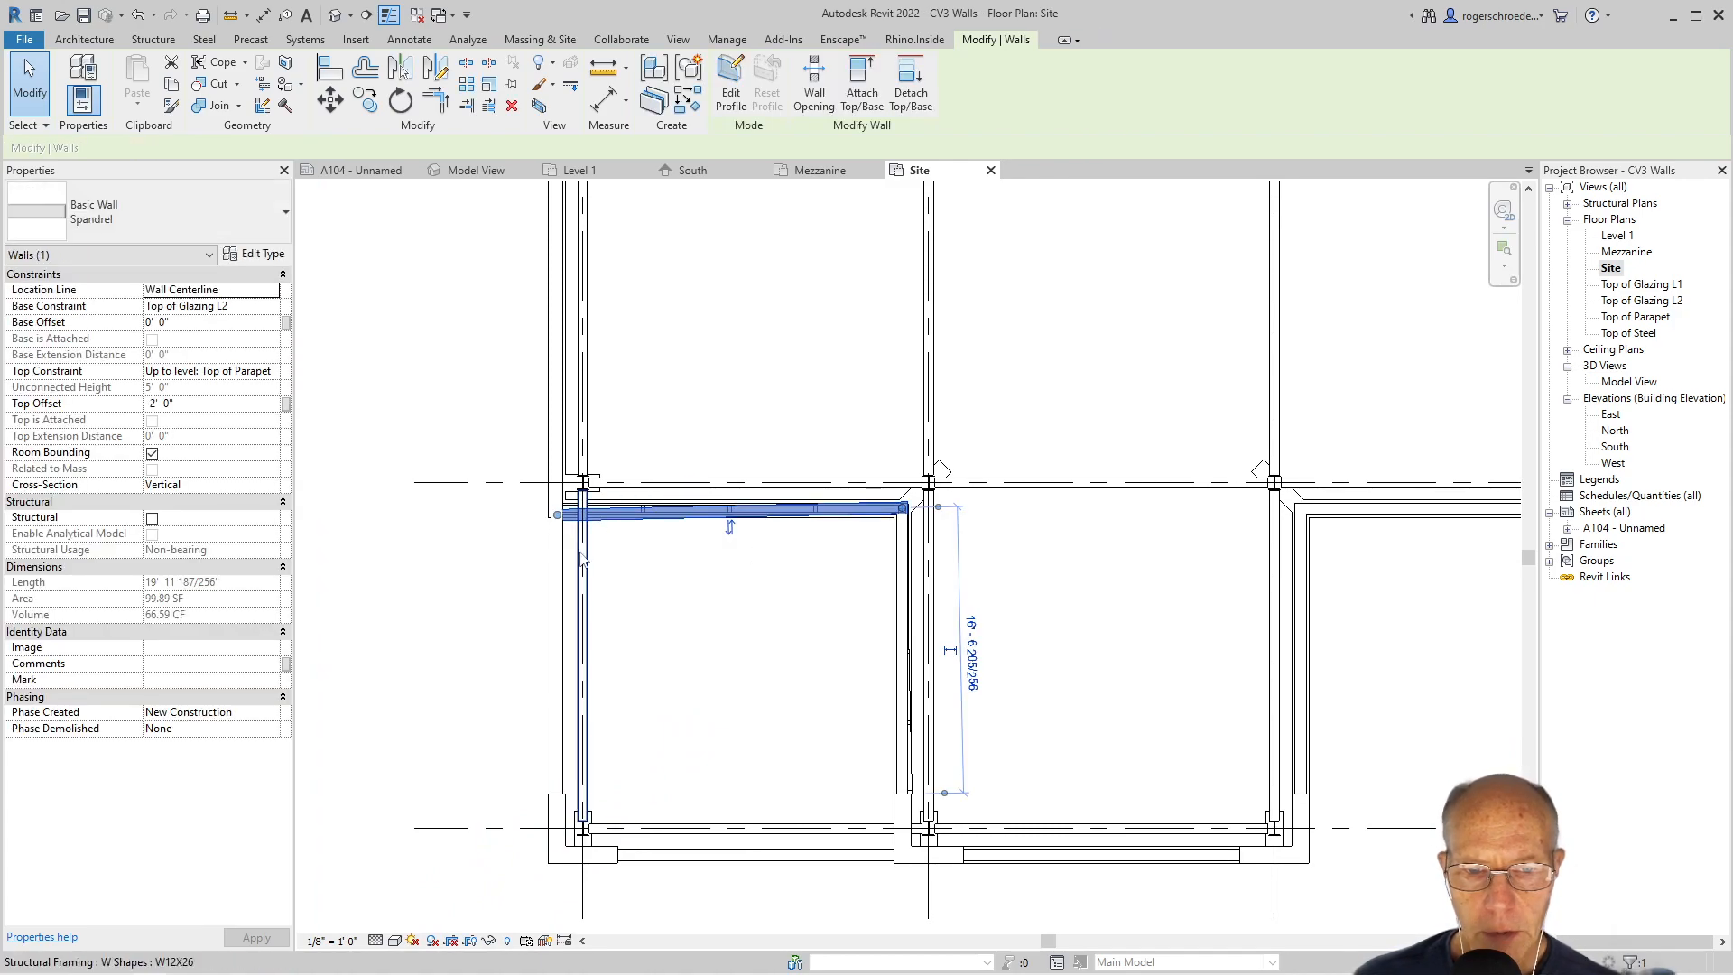
{"action": "left_click_drag", "start_coordinate": [556, 516], "coordinate": [559, 522]}
{"action": "left_click", "coordinate": [408, 671]}
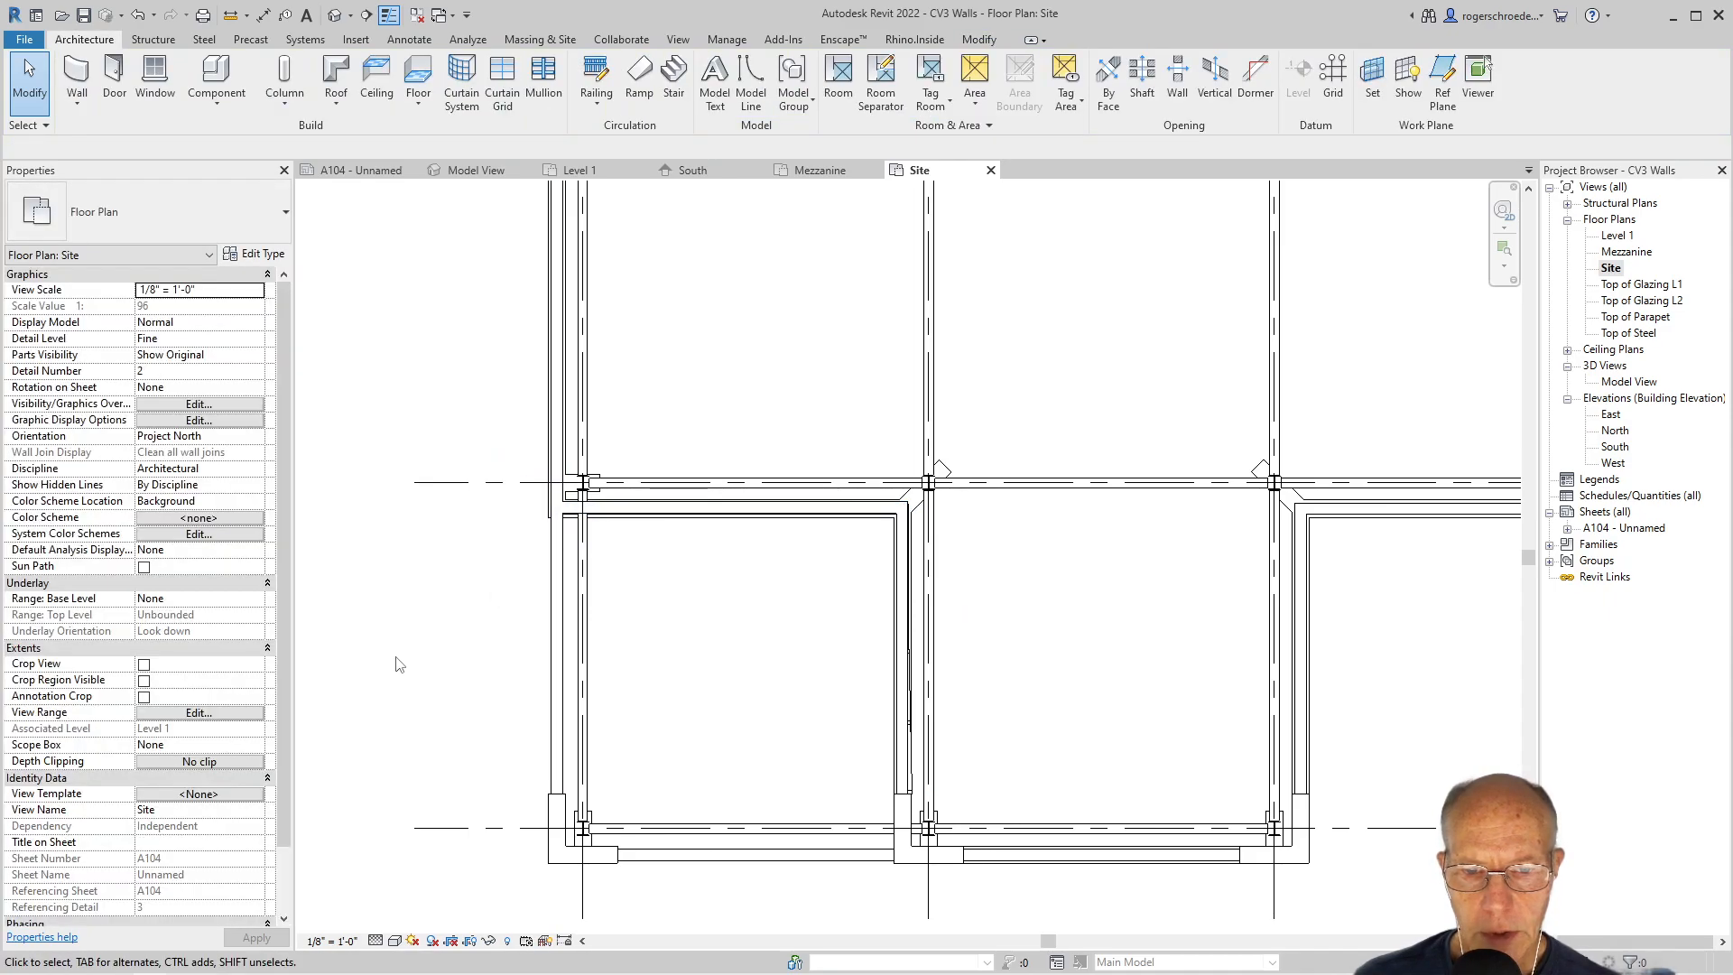
- Straighten the skewed Storefront curtain wall beside grid 6 by moving its end near grid 1 in line with the spandrel
{"action": "scroll", "coordinate": [818, 505], "scroll_direction": "up", "scroll_amount": 3}
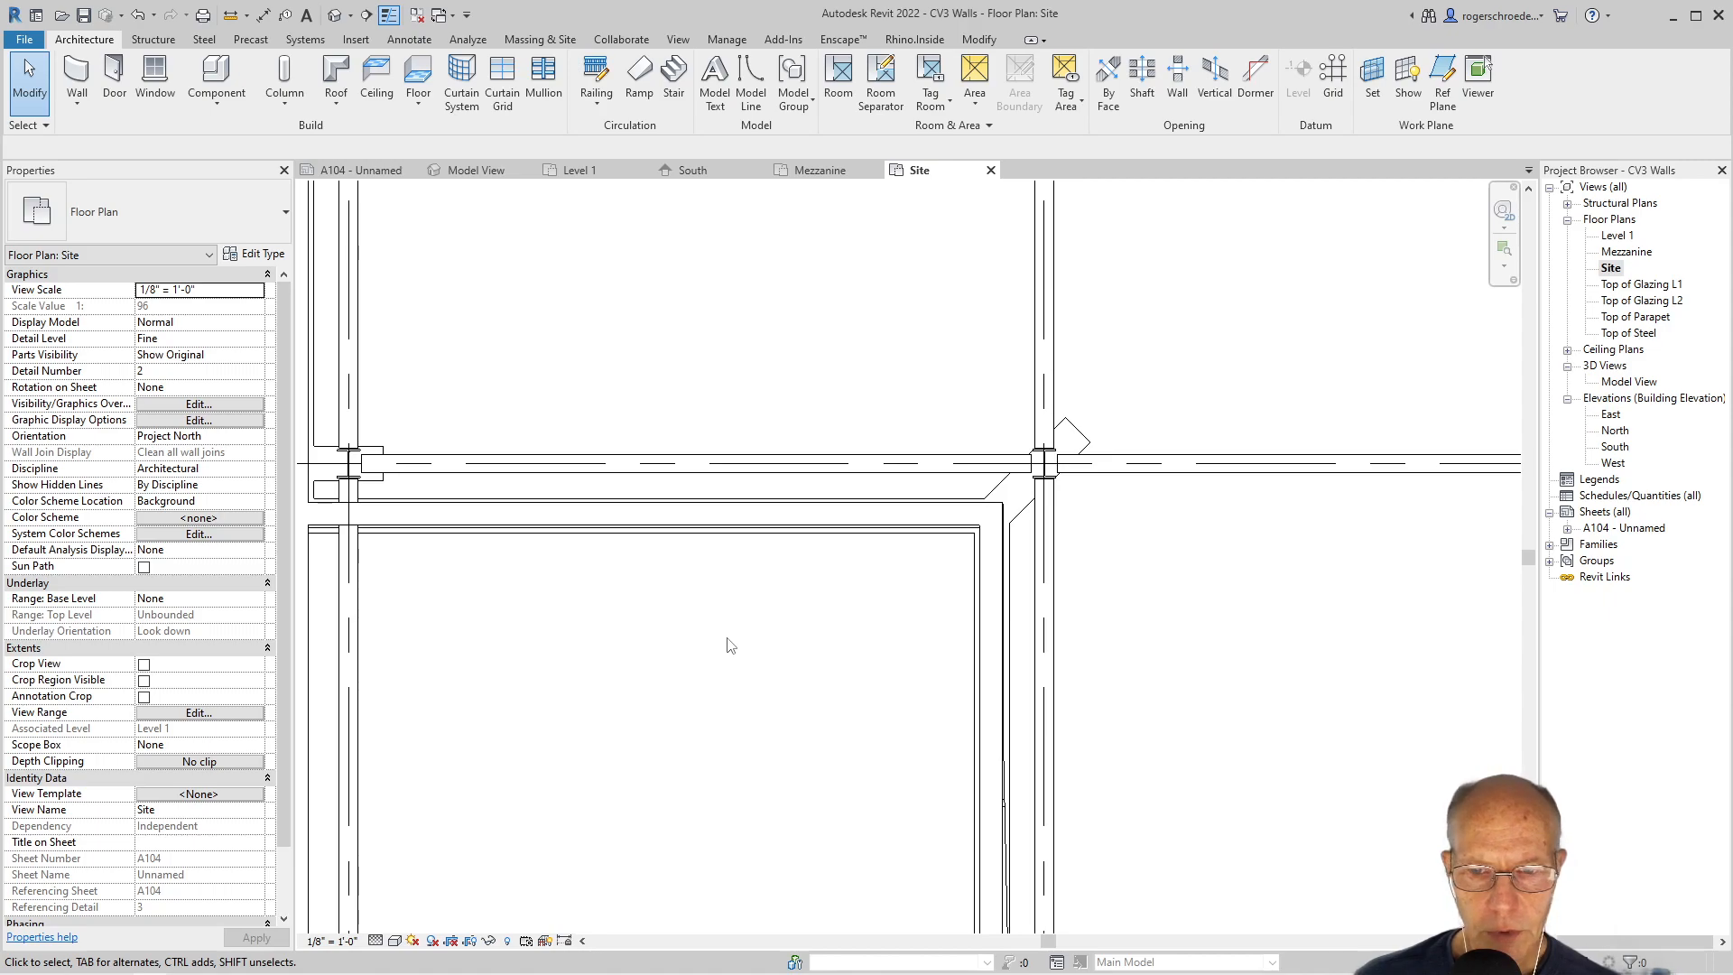
{"action": "middle_click_drag", "start_coordinate": [835, 210], "coordinate": [735, 503]}
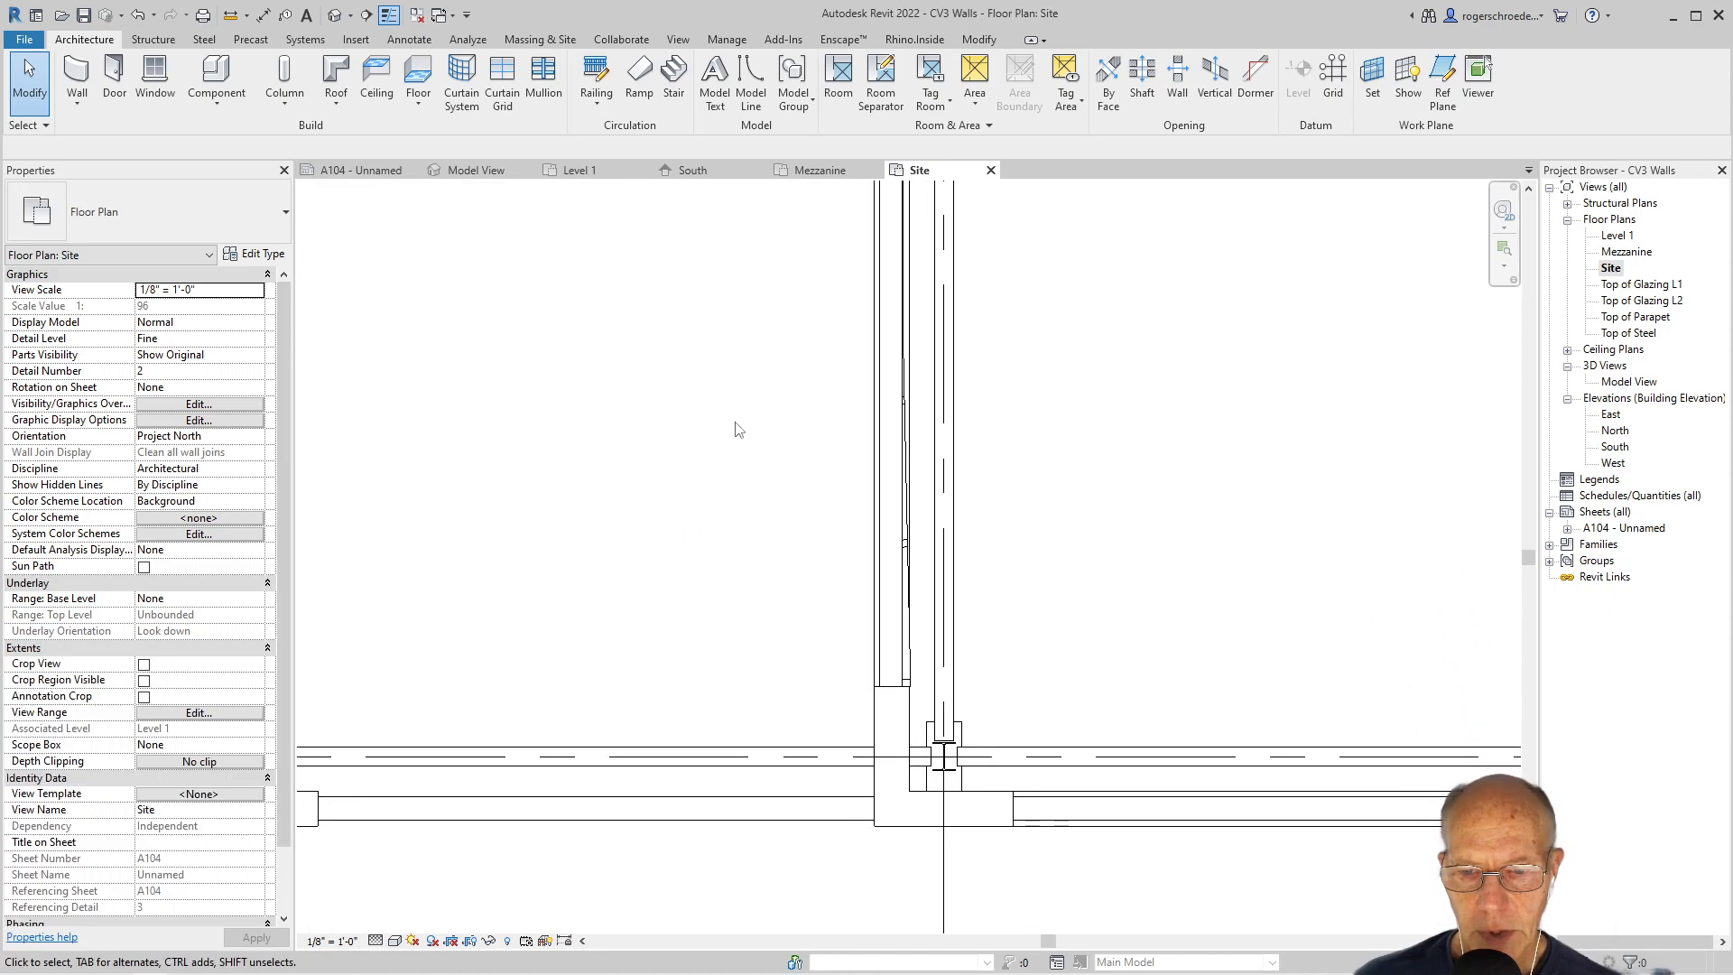
{"action": "left_click", "coordinate": [910, 641]}
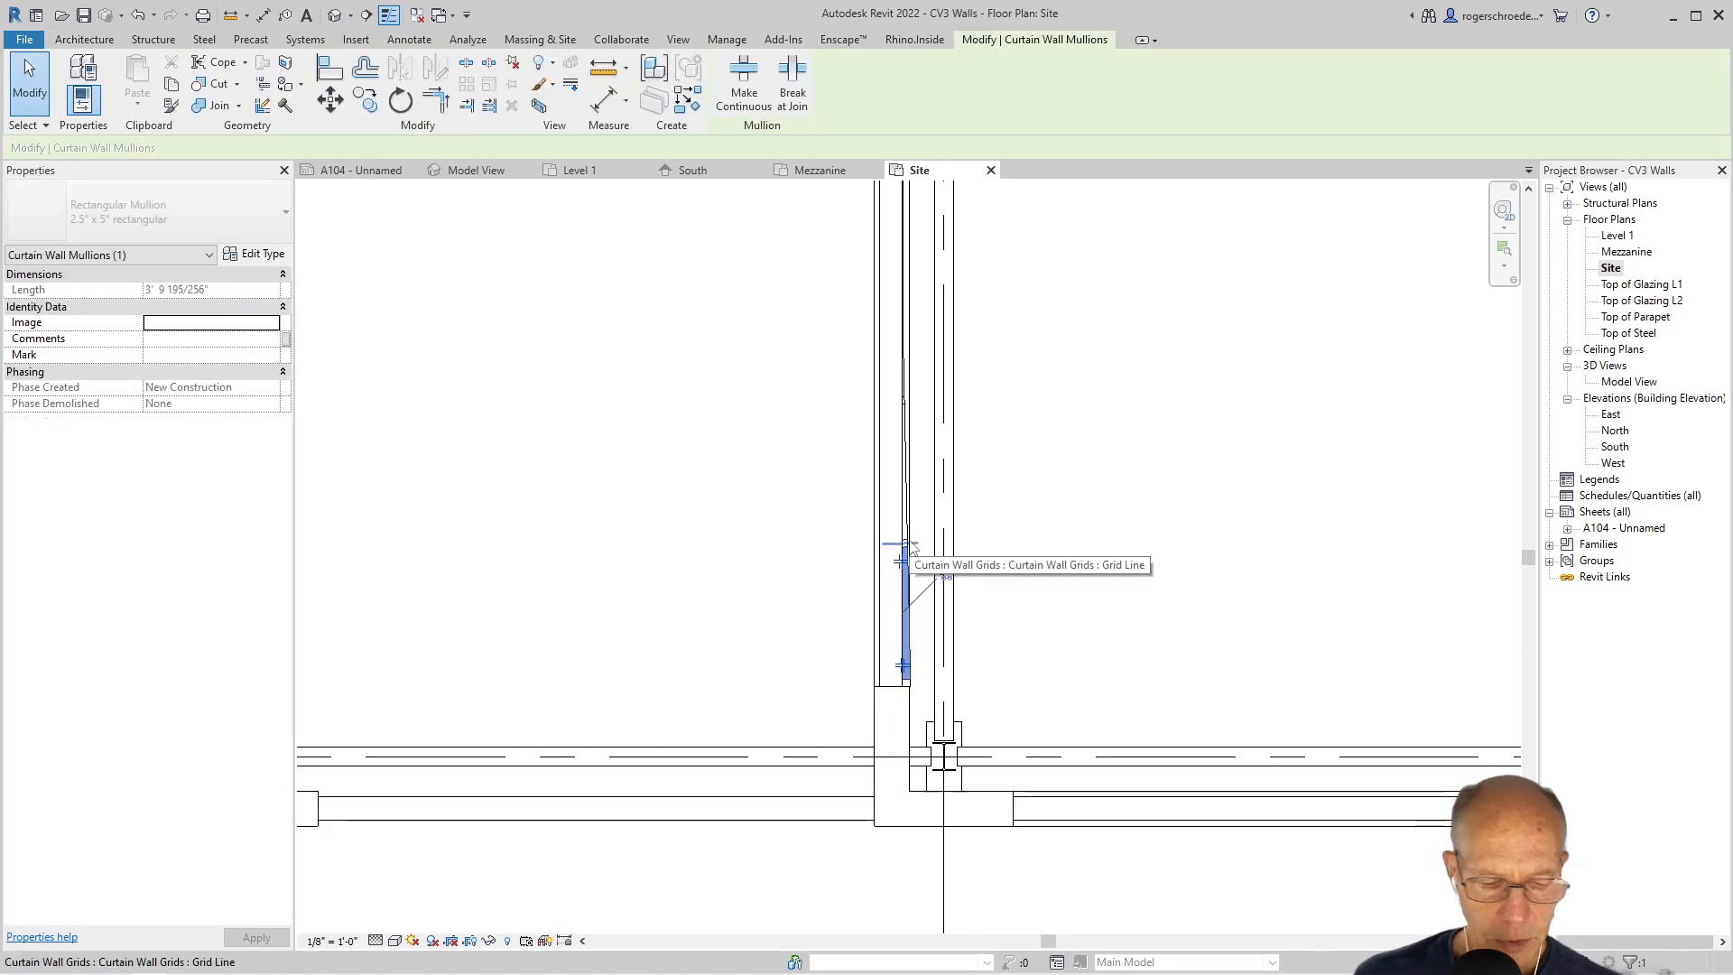
{"action": "key", "text": "Tab"}
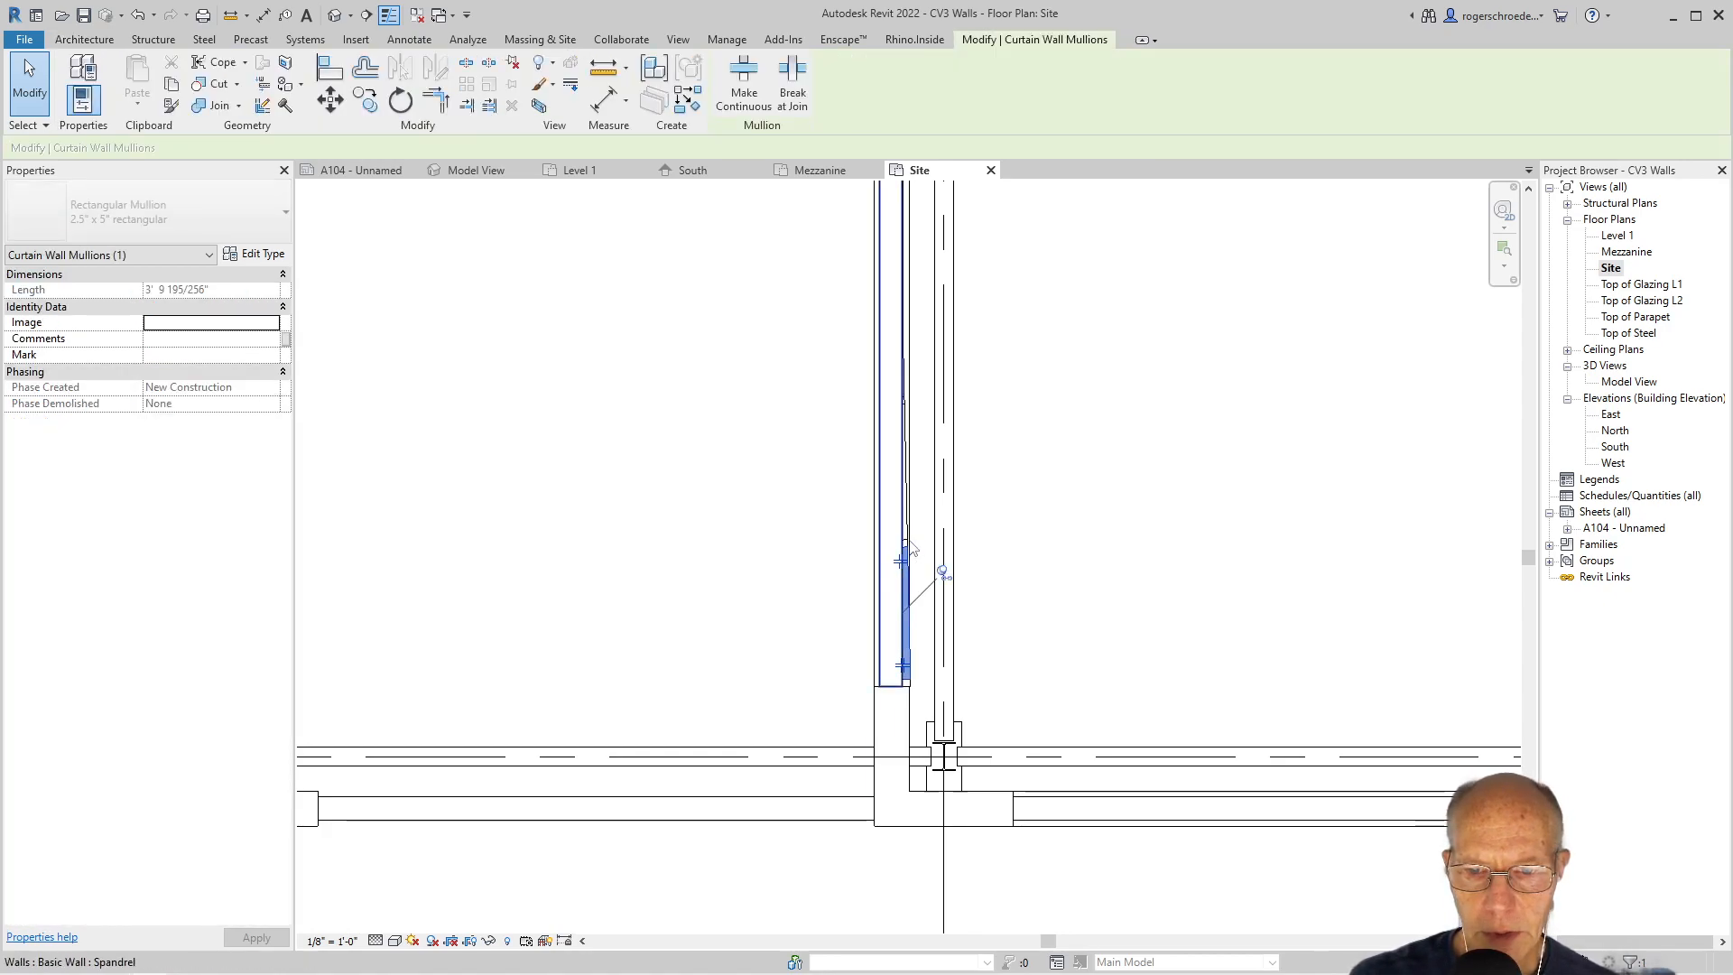
{"action": "left_click", "coordinate": [912, 548]}
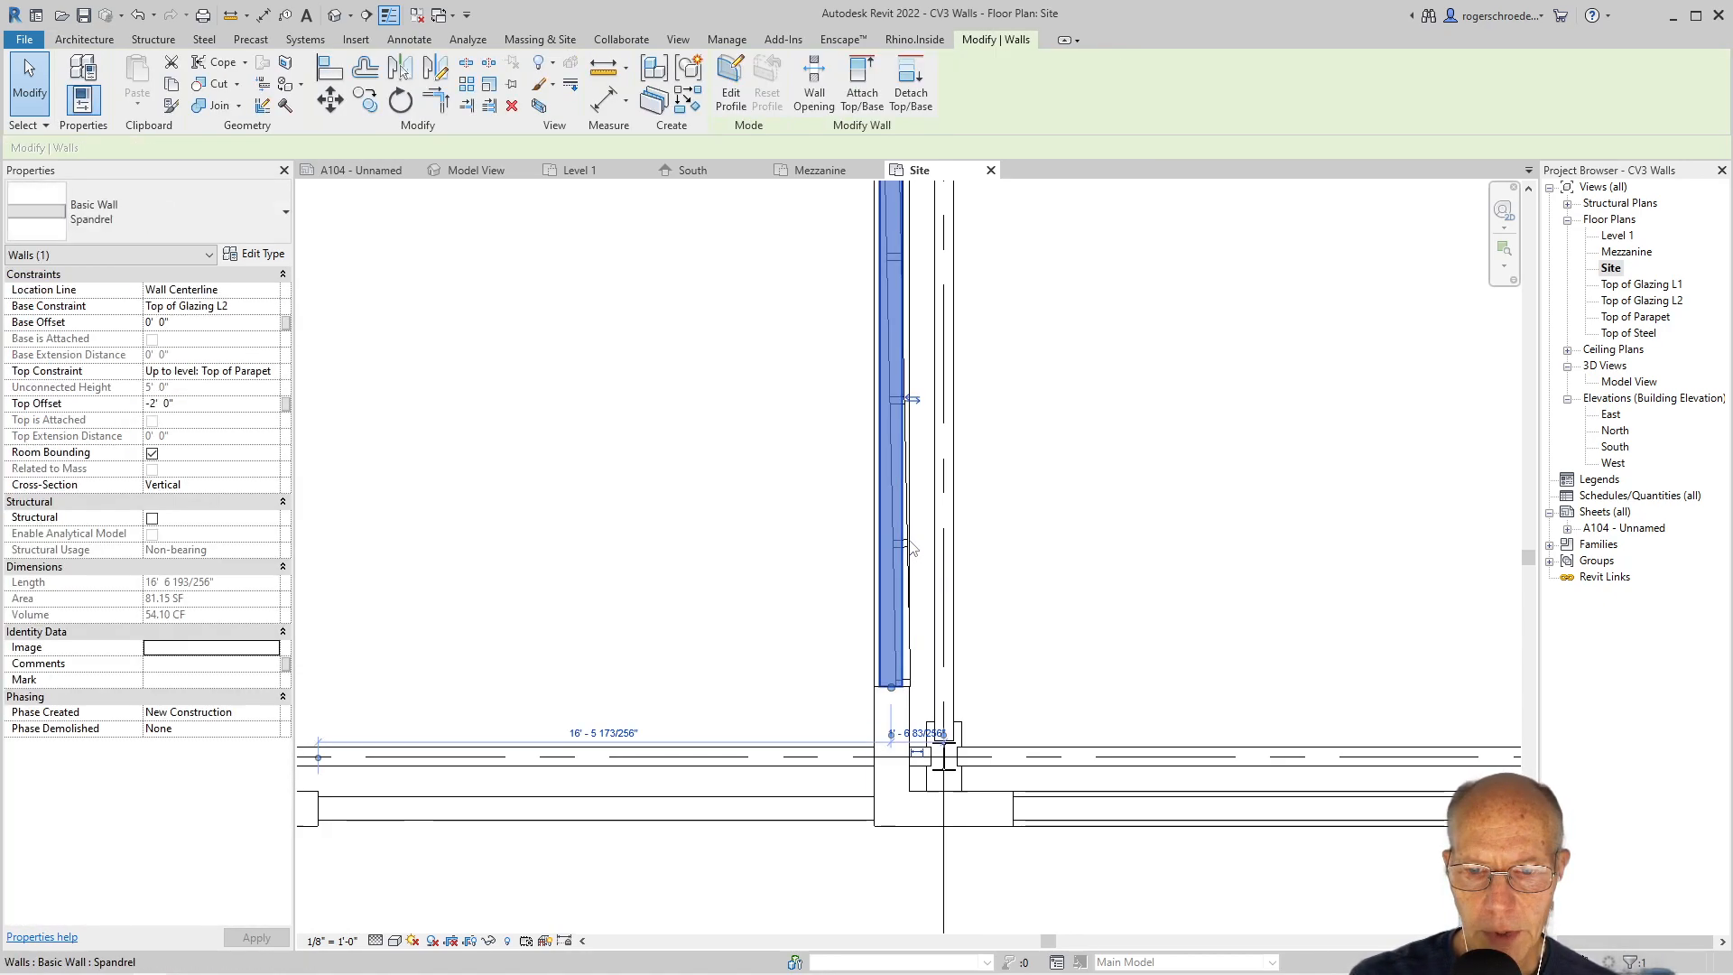
{"action": "left_click", "coordinate": [910, 665]}
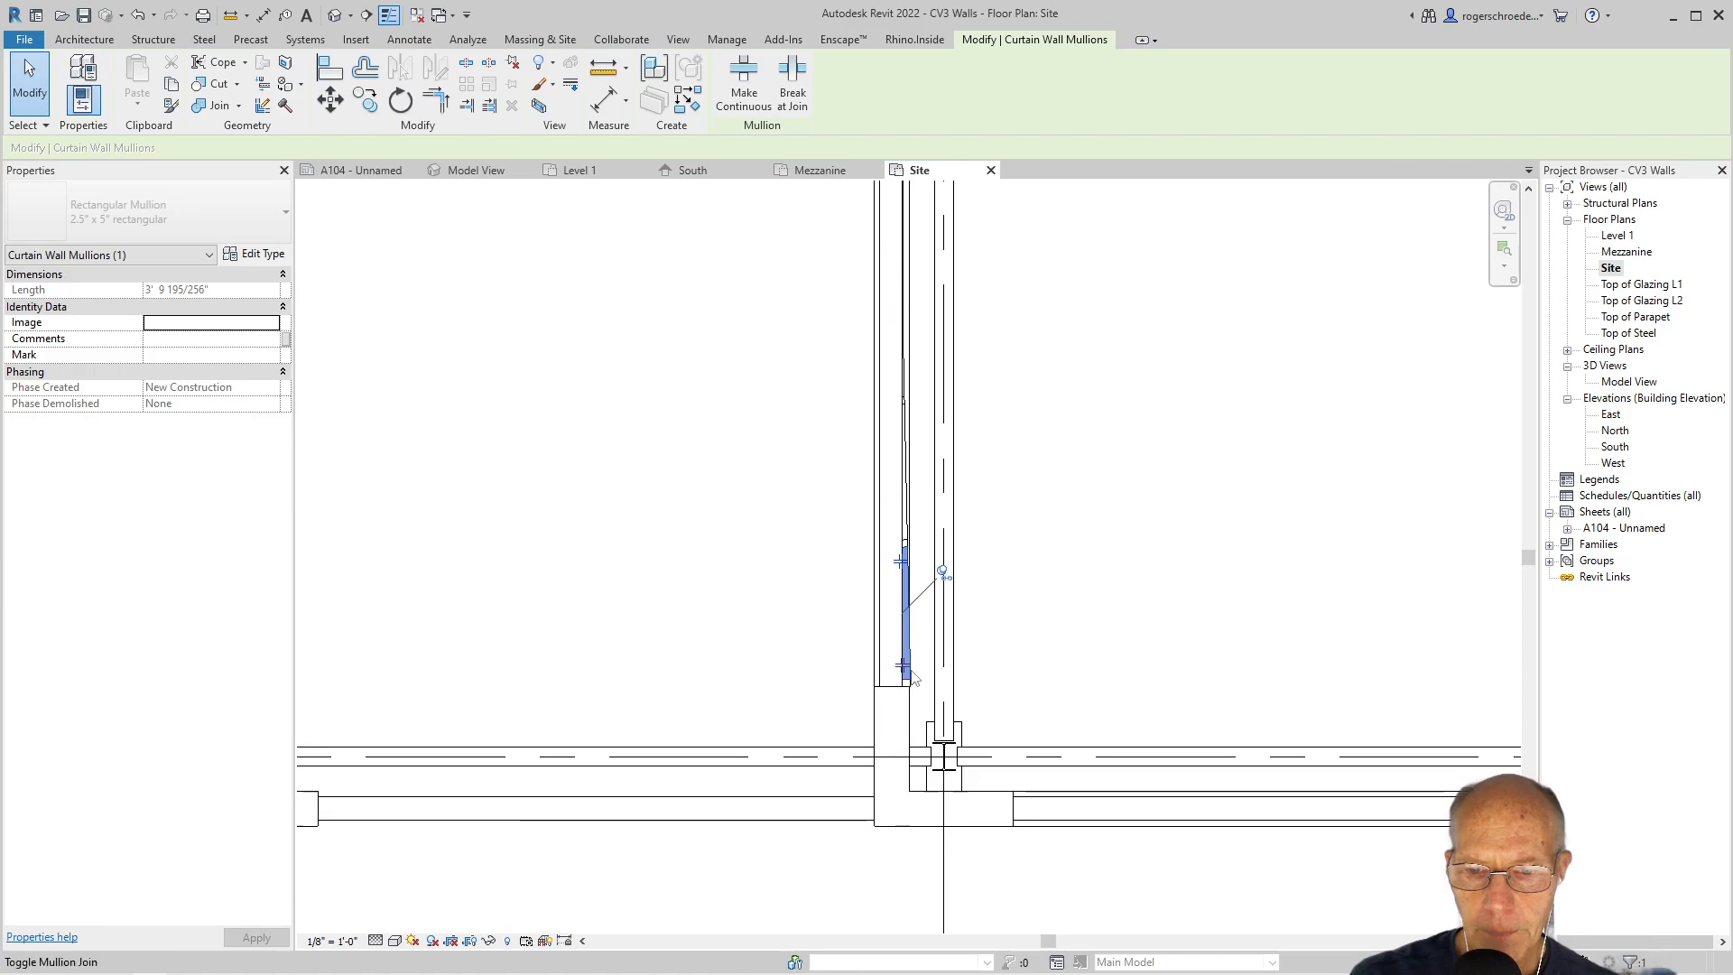
{"action": "left_click", "coordinate": [914, 673]}
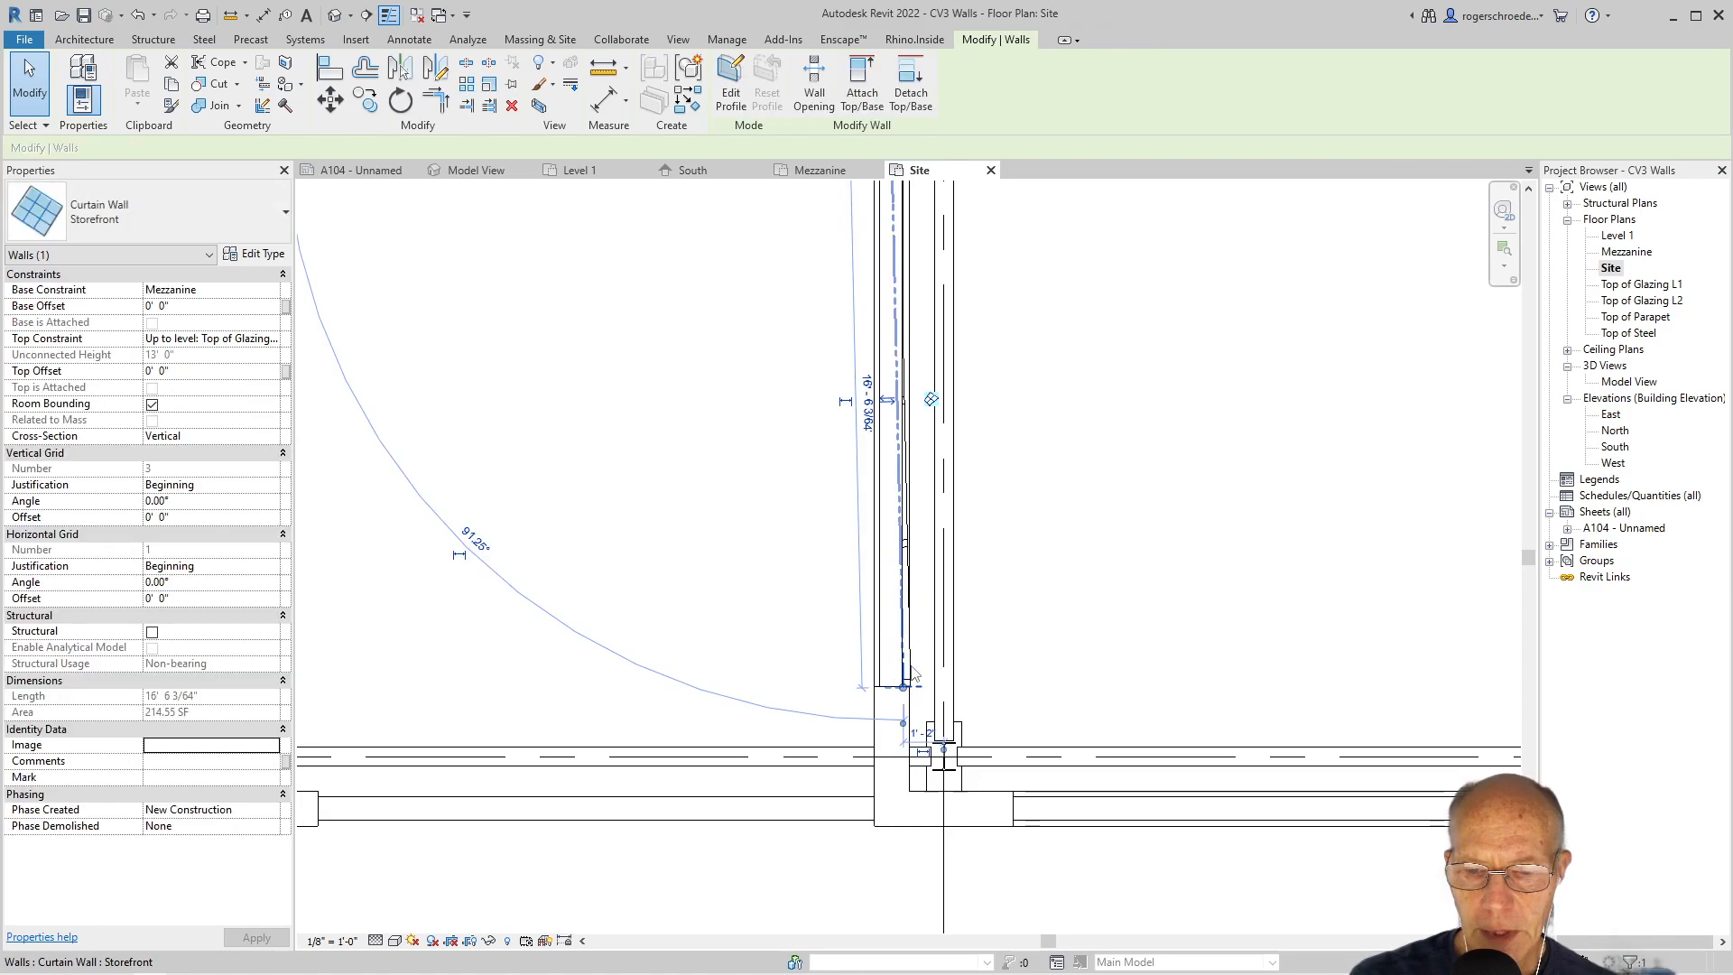
{"action": "left_click_drag", "start_coordinate": [904, 688], "coordinate": [891, 684]}
{"action": "left_click", "coordinate": [793, 637]}
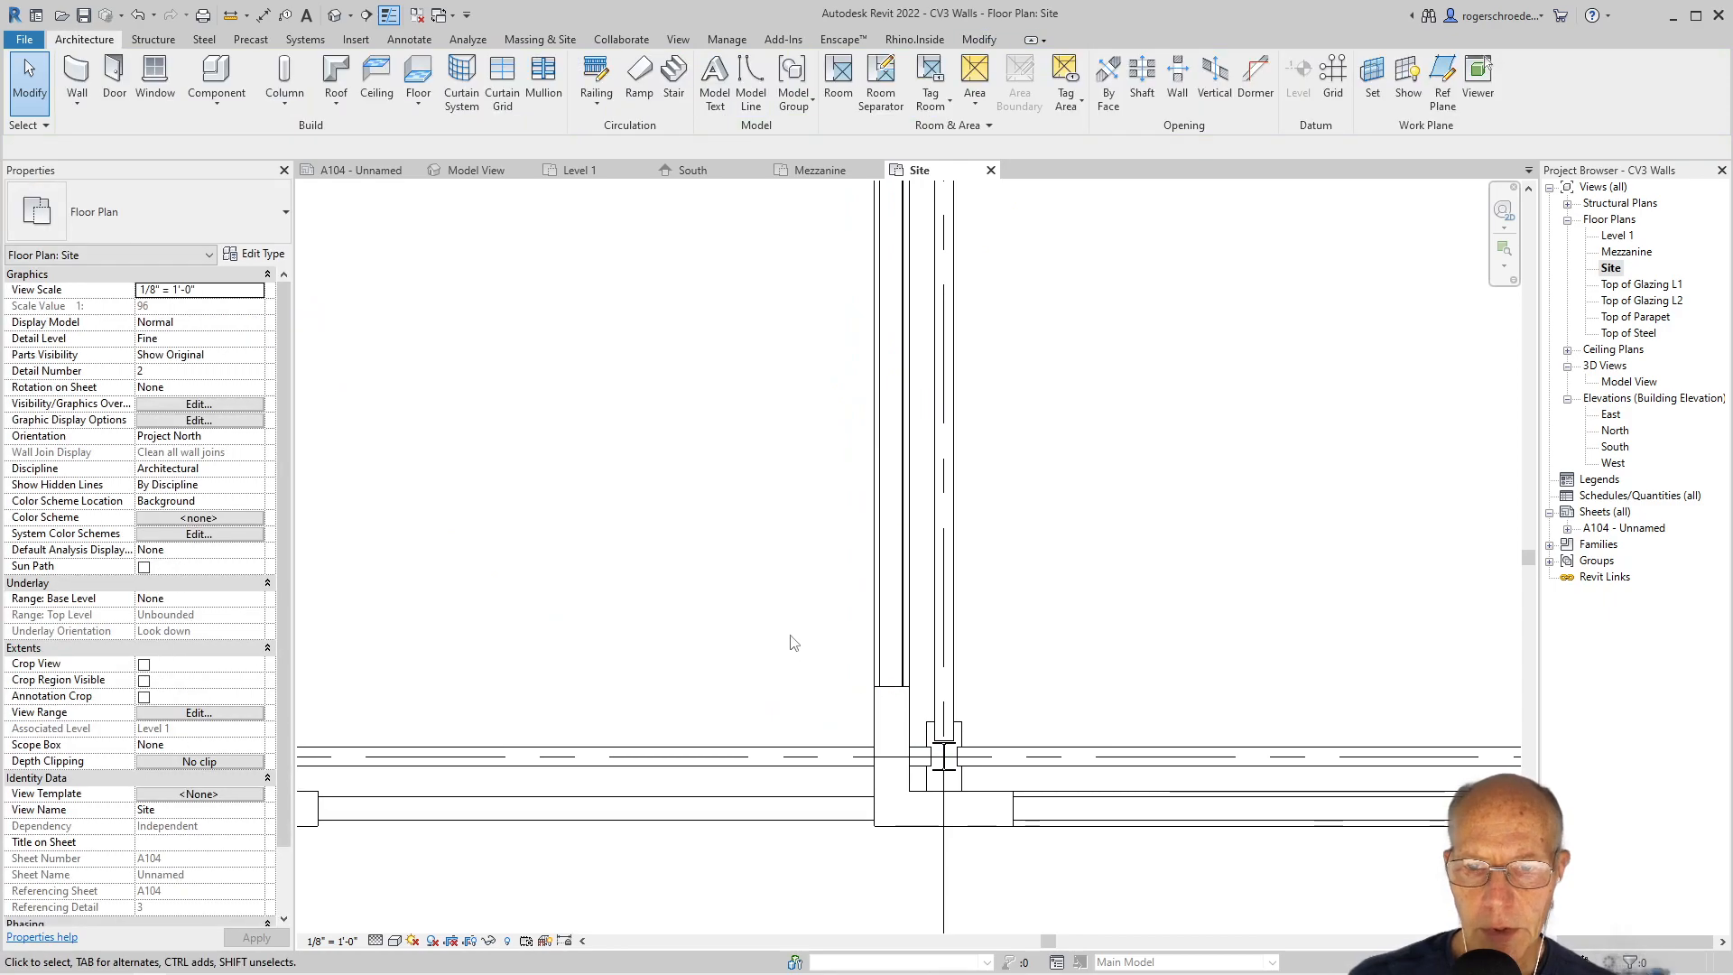
- Start an architectural floor of type 3" LW Concrete on 2" Metal Deck on the Mezzanine level
{"action": "scroll", "coordinate": [783, 627], "scroll_direction": "down", "scroll_amount": 3}
{"action": "scroll", "coordinate": [783, 626], "scroll_direction": "down", "scroll_amount": 1}
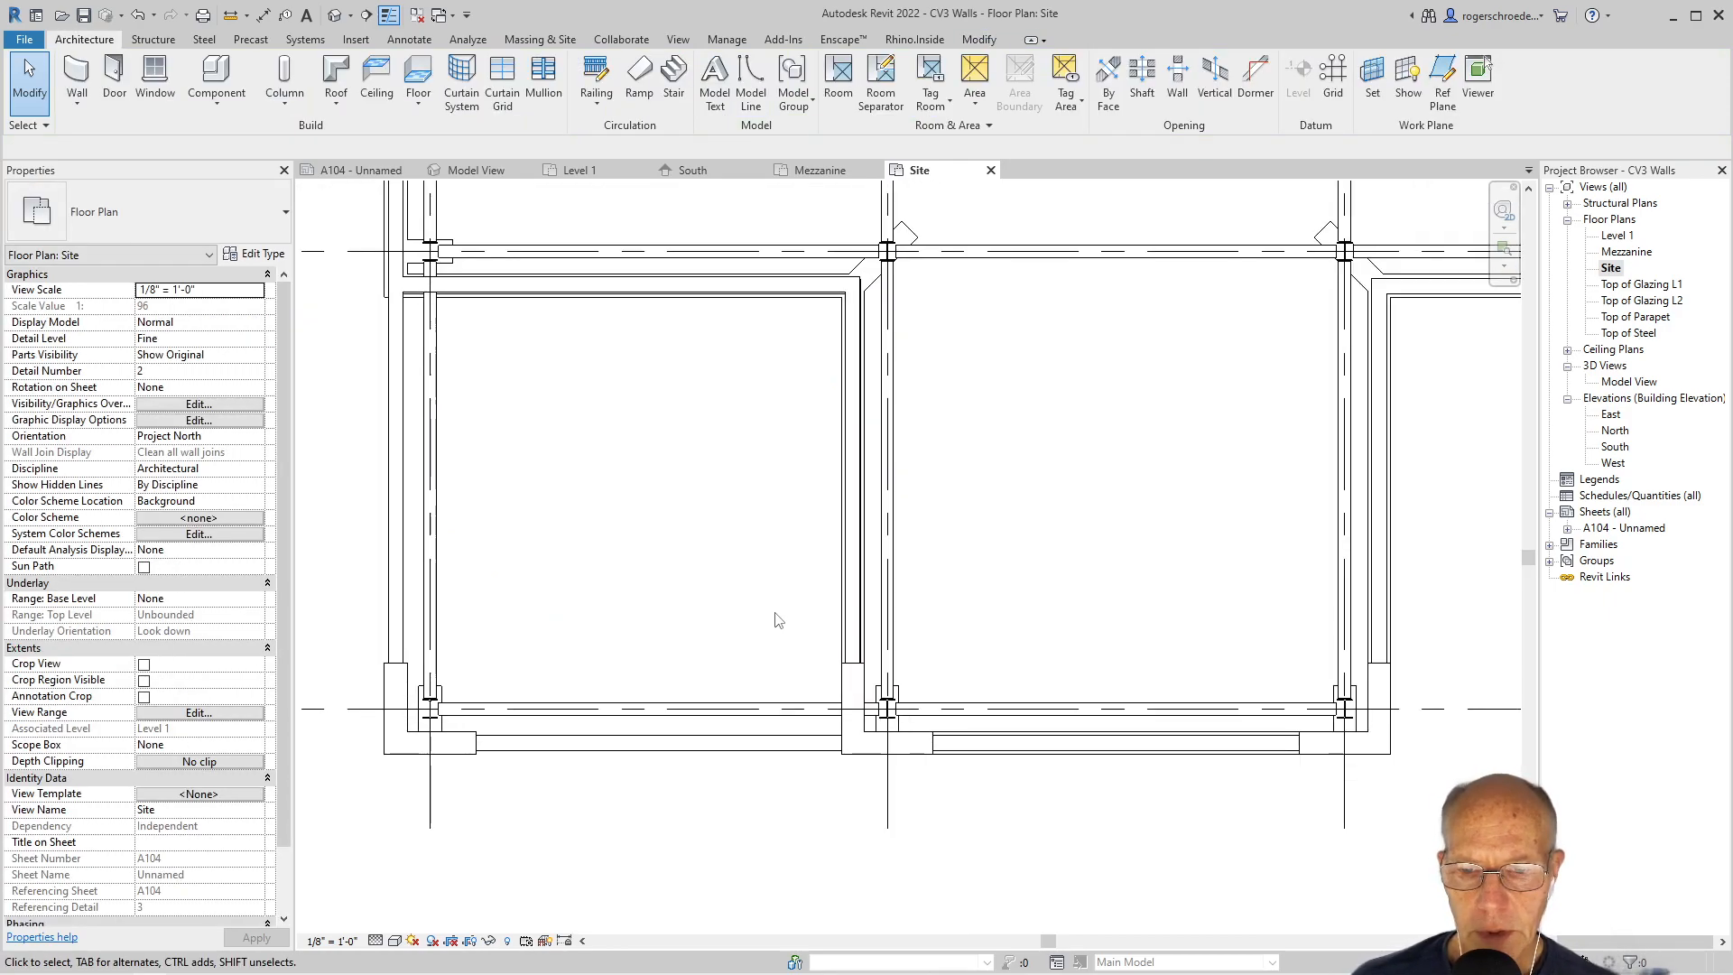
{"action": "scroll", "coordinate": [772, 603], "scroll_direction": "down", "scroll_amount": 2}
{"action": "middle_click_drag", "start_coordinate": [1066, 529], "coordinate": [1017, 766]}
{"action": "scroll", "coordinate": [973, 746], "scroll_direction": "down", "scroll_amount": 1}
{"action": "middle_click_drag", "start_coordinate": [993, 666], "coordinate": [853, 653]}
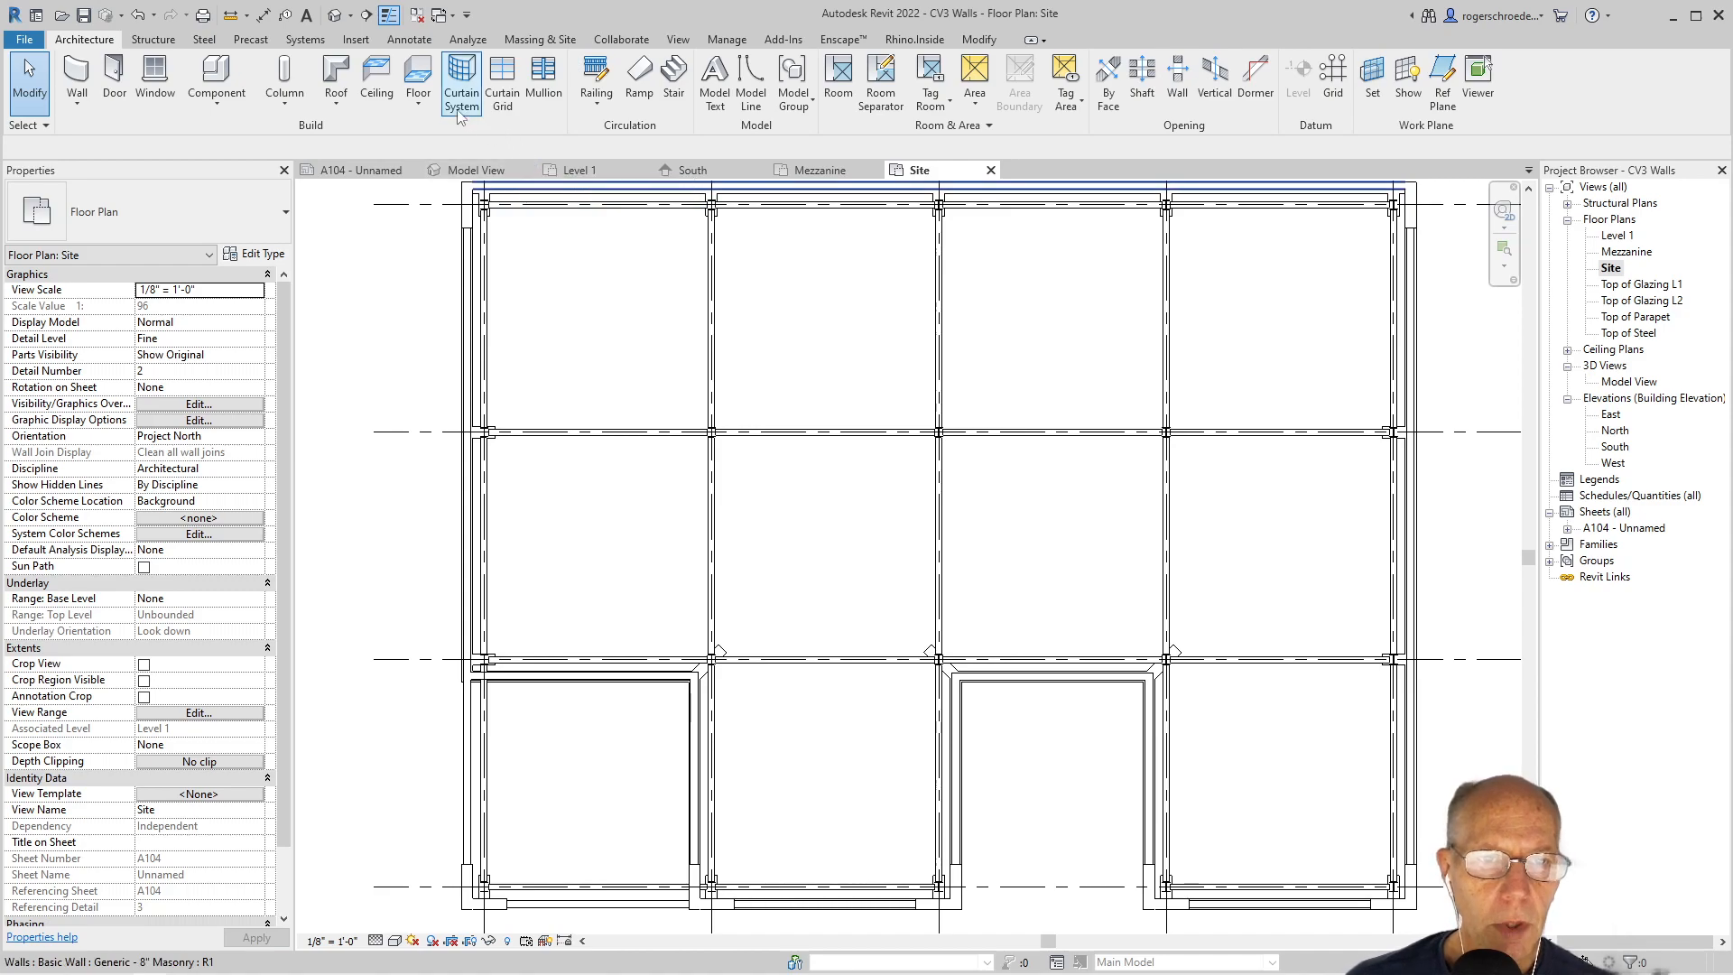
{"action": "left_click", "coordinate": [421, 101]}
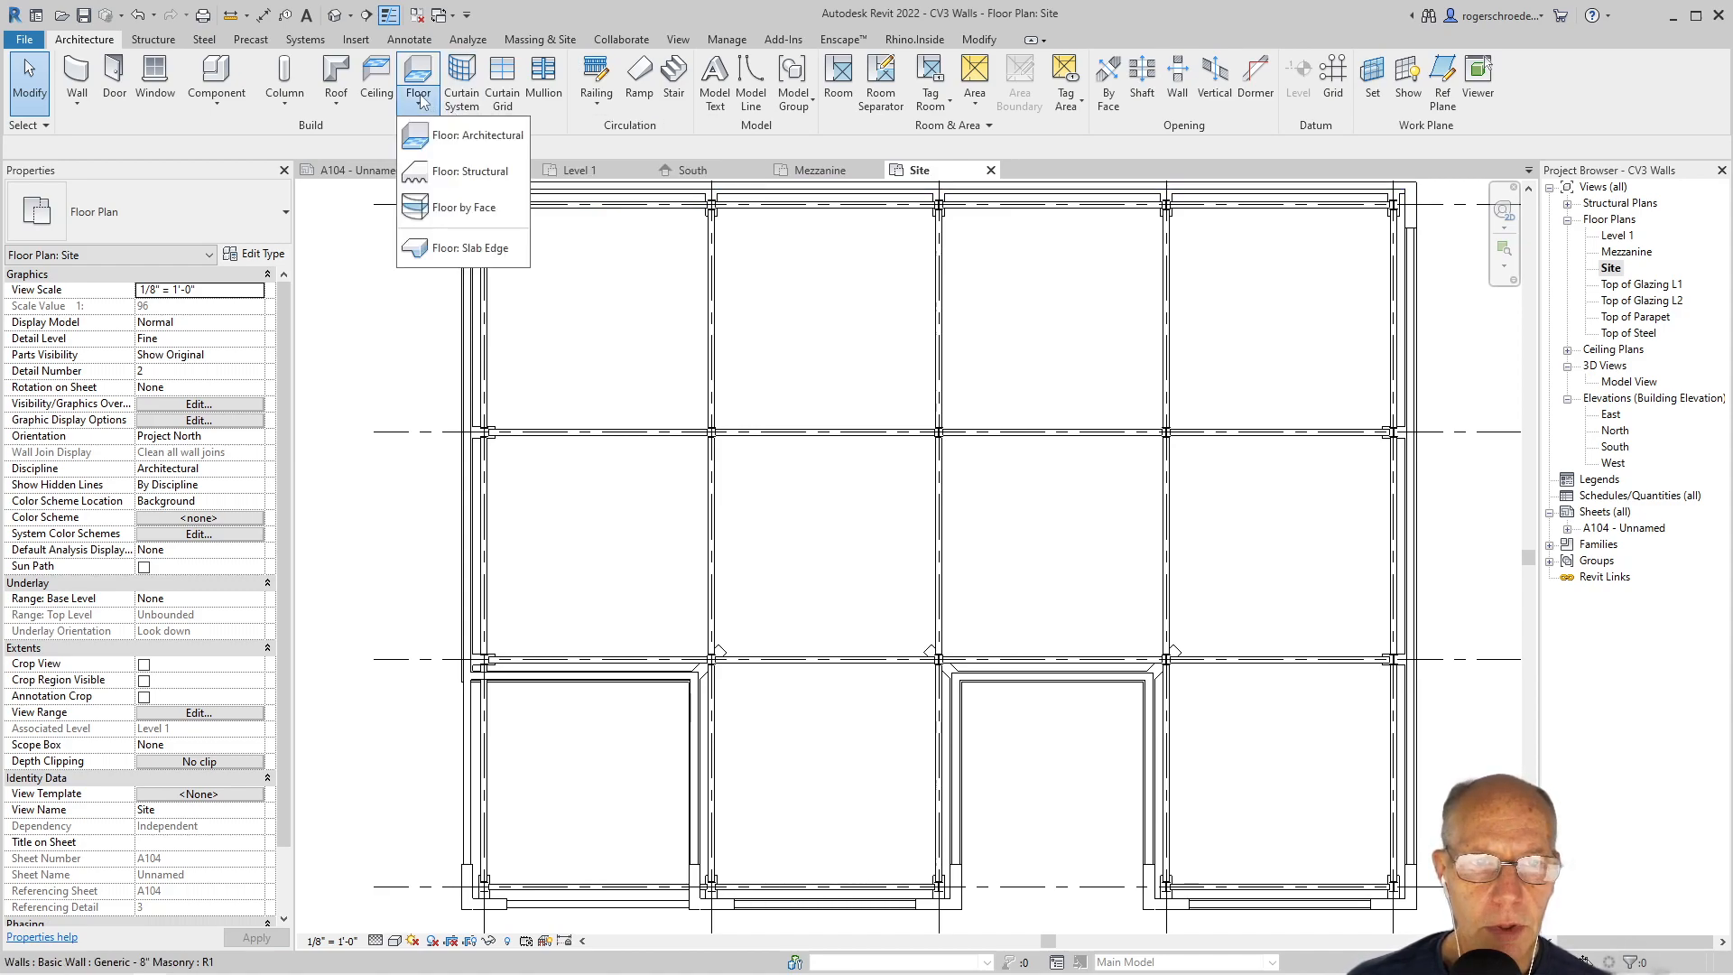
{"action": "left_click", "coordinate": [433, 138]}
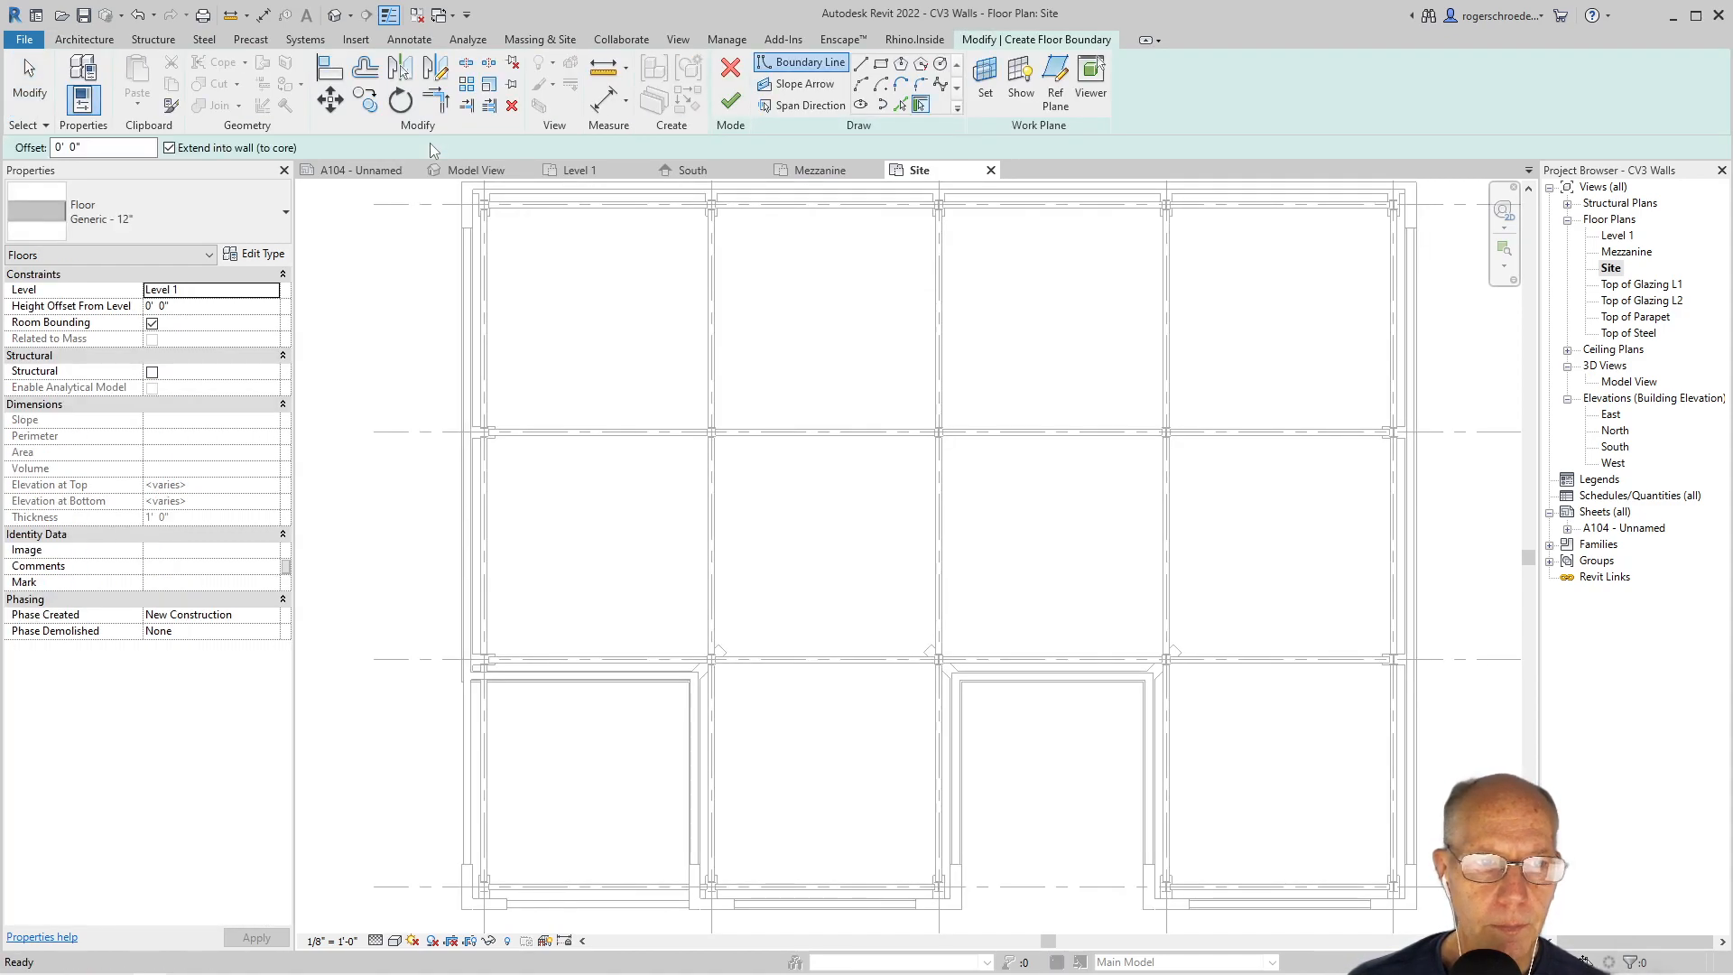
{"action": "left_click", "coordinate": [196, 219]}
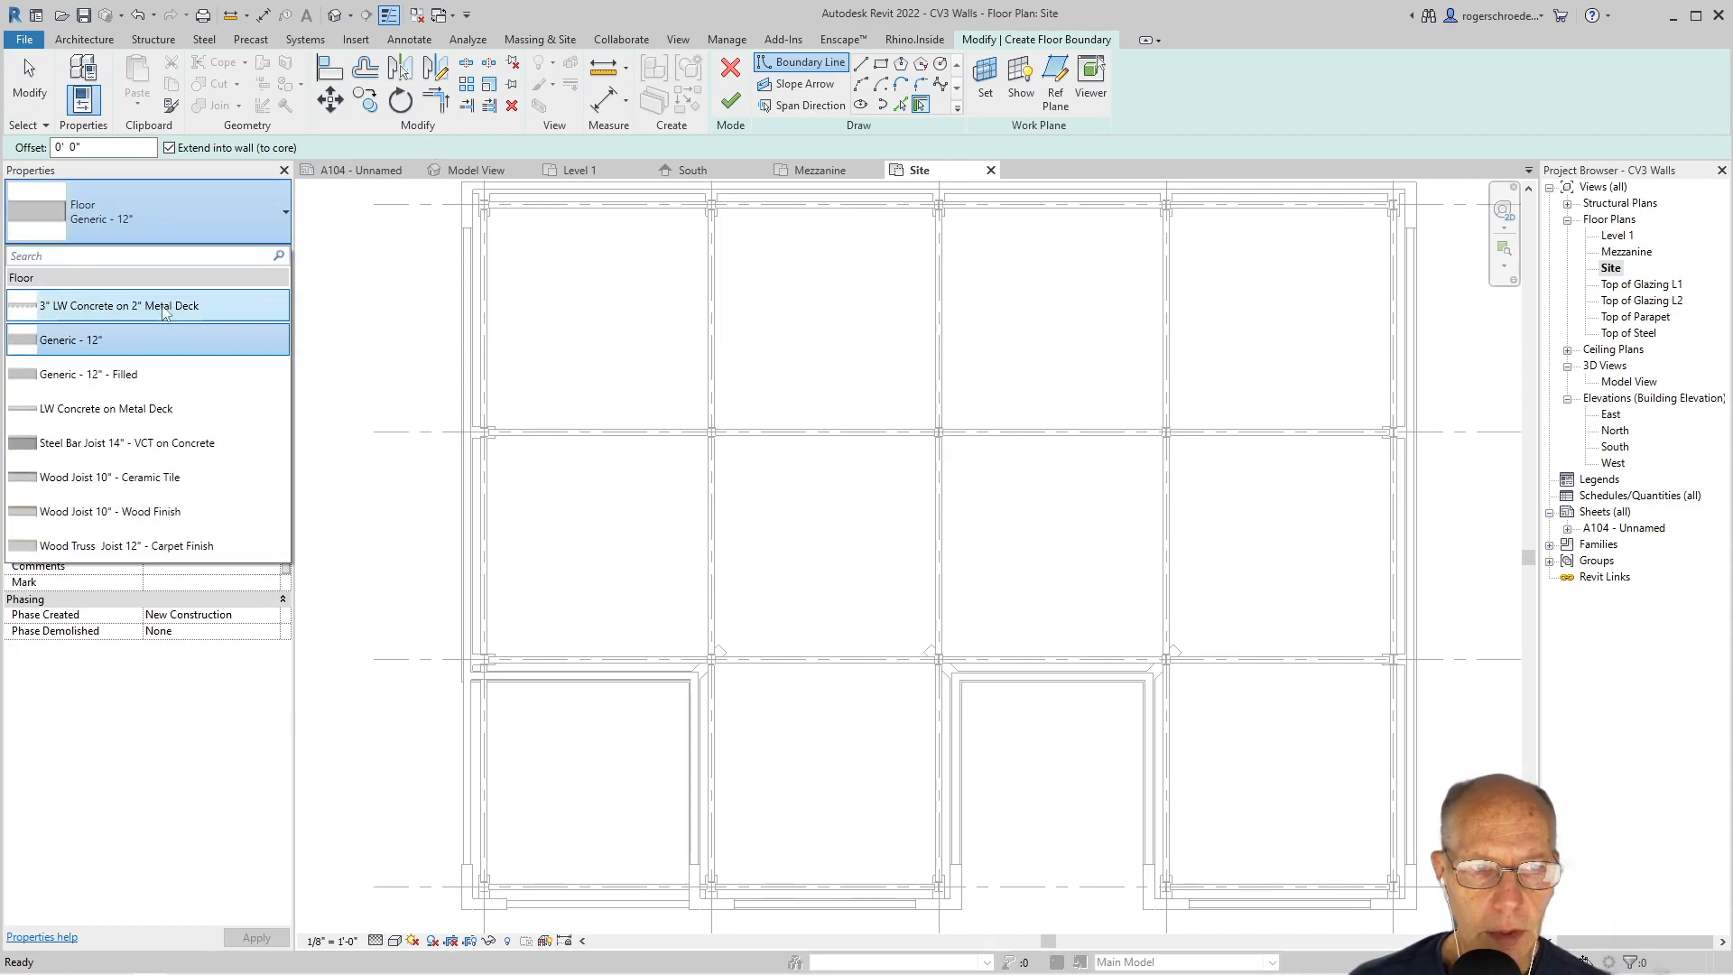
{"action": "left_click", "coordinate": [164, 308]}
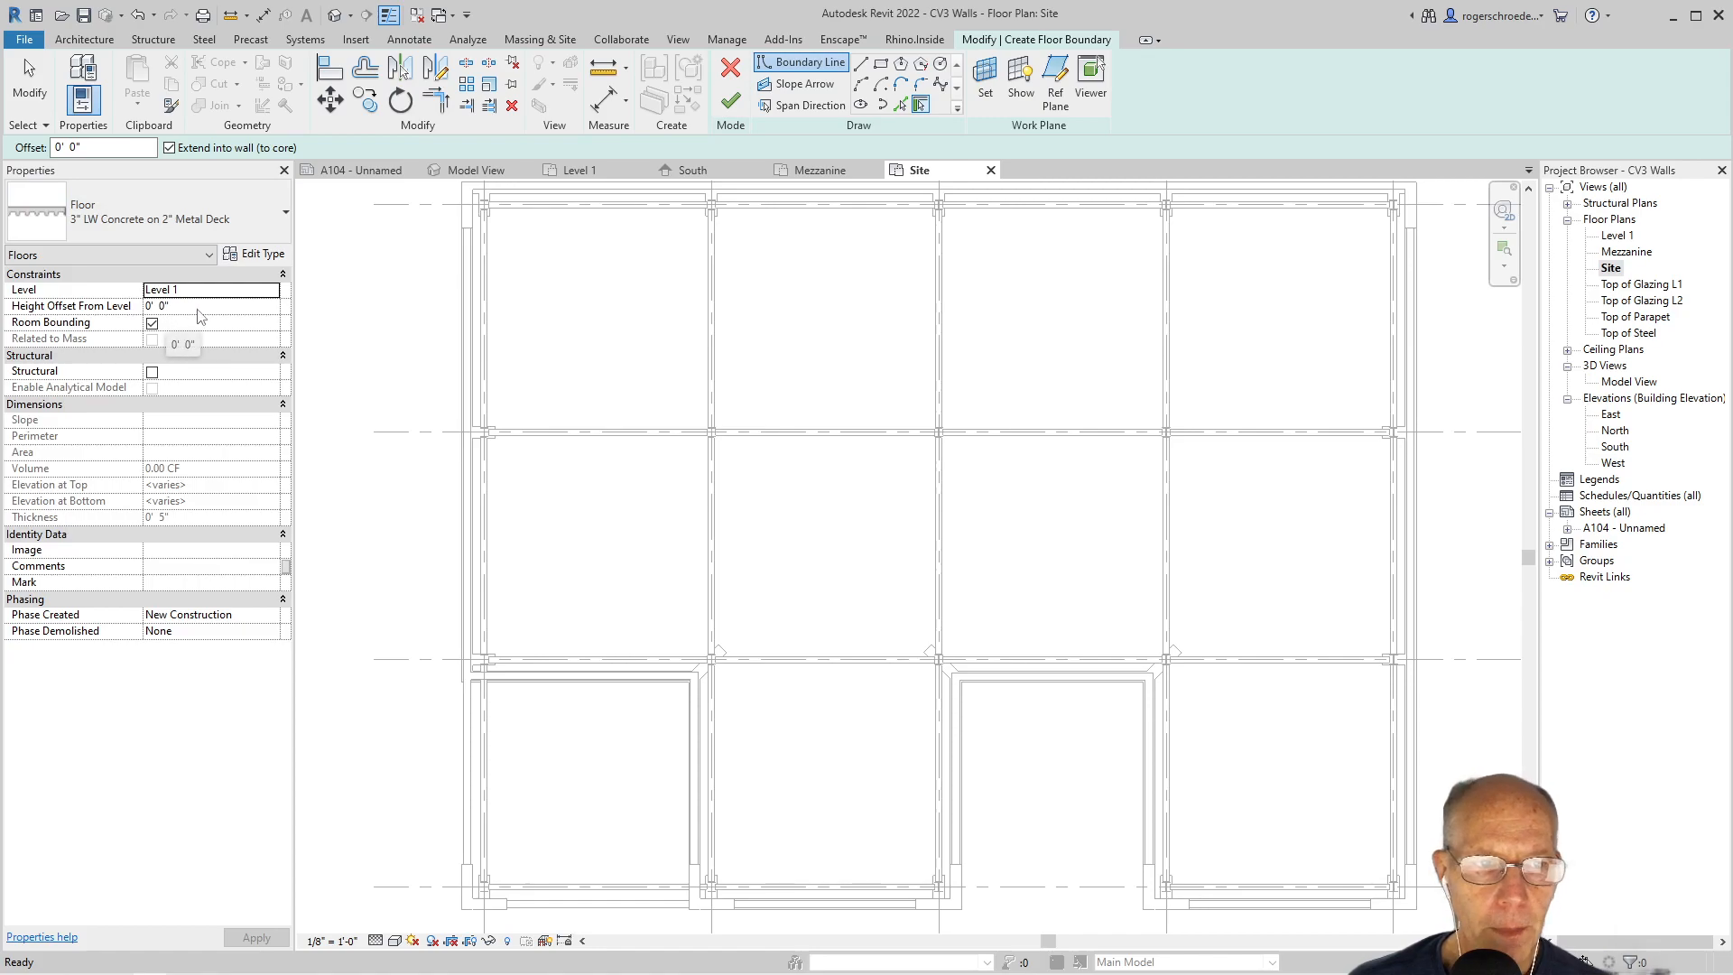
{"action": "left_click", "coordinate": [271, 290]}
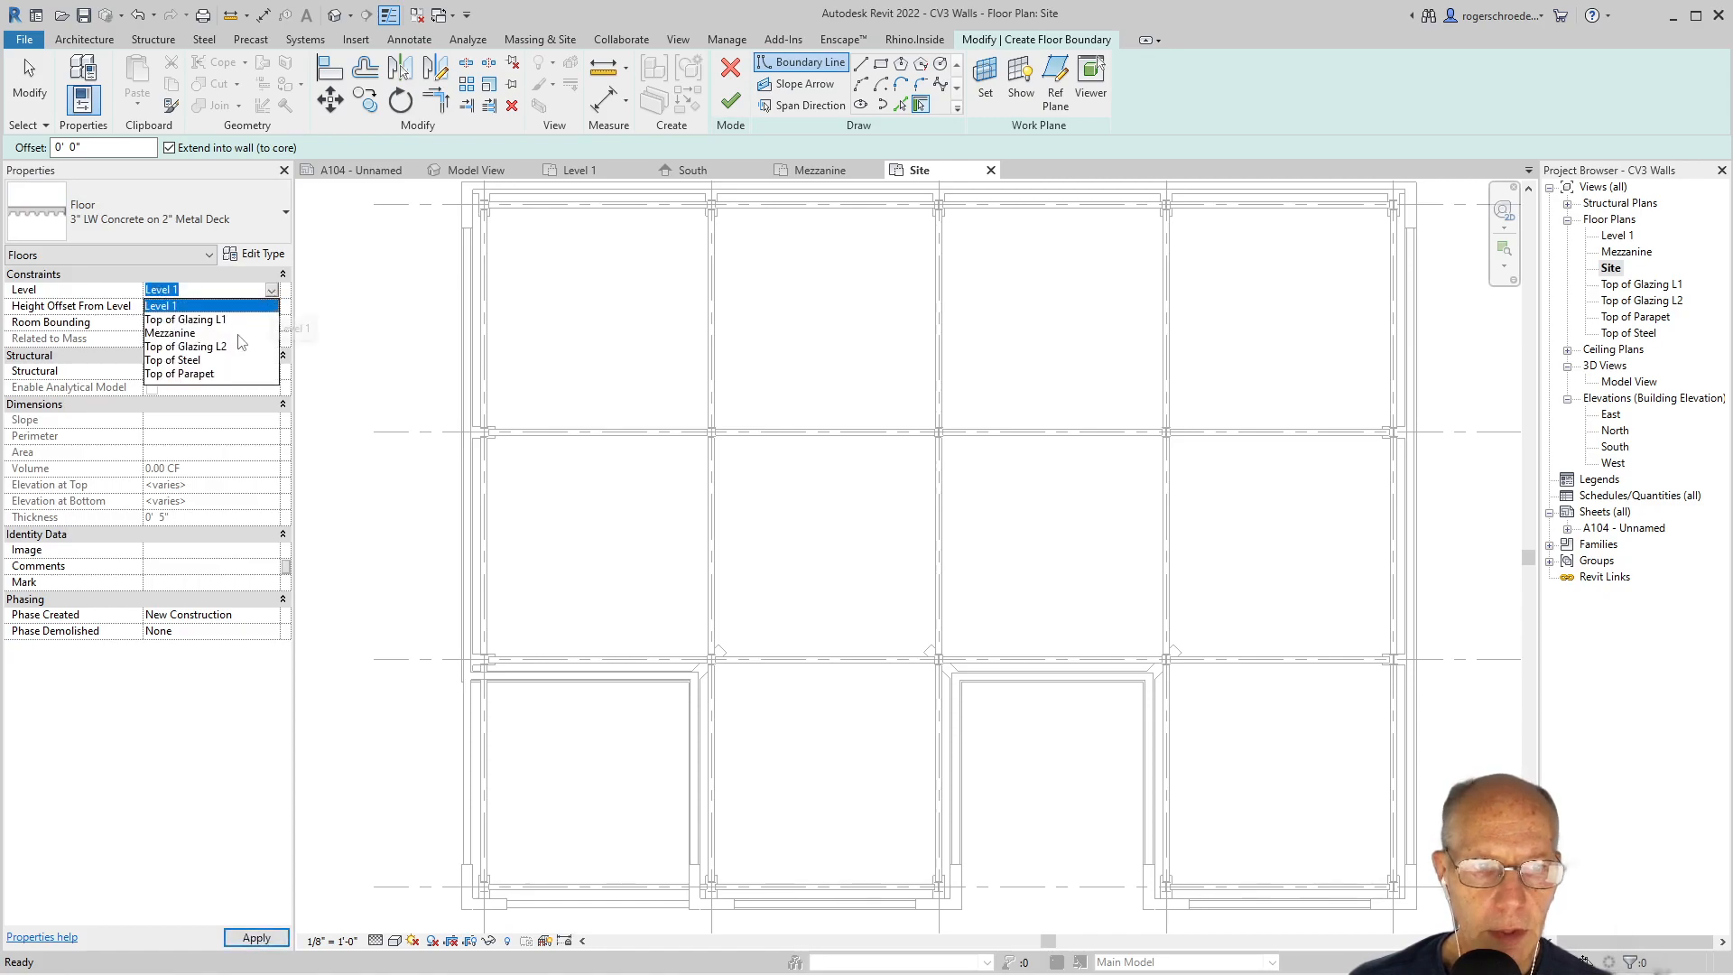
{"action": "left_click", "coordinate": [222, 333]}
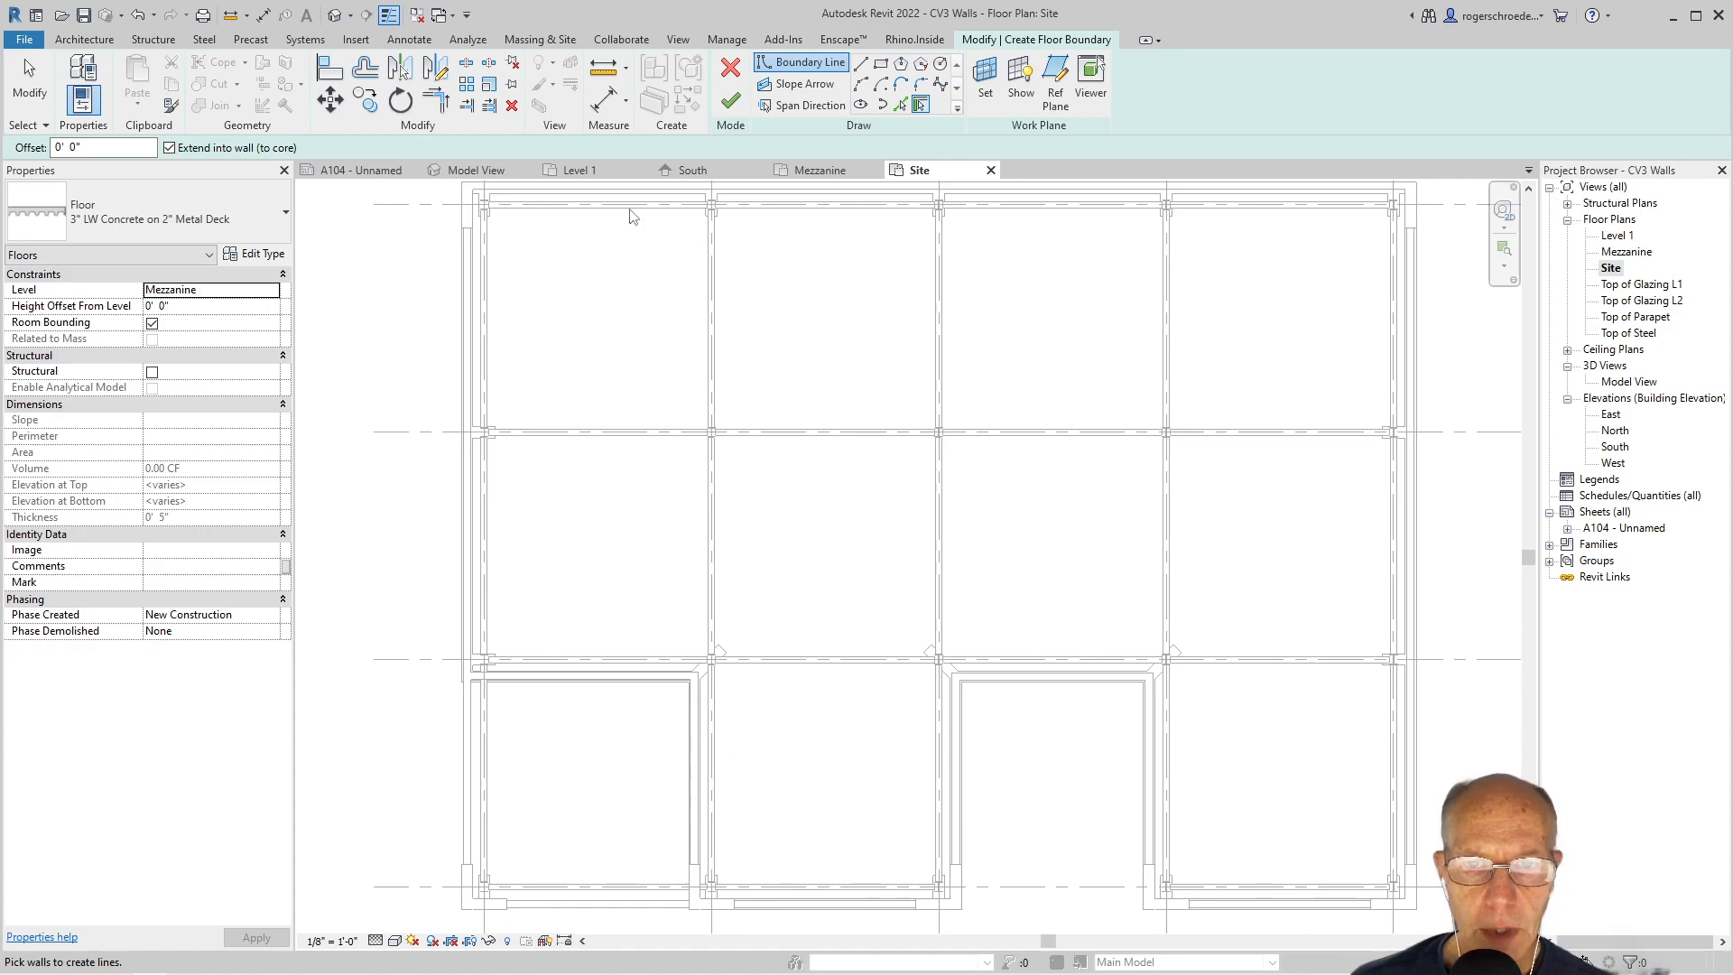
- Pick the walls along grid 4, along grid 5 and at the corner of grids 5 and 1 as floor boundary lines
{"action": "middle_click_drag", "start_coordinate": [769, 318], "coordinate": [782, 450]}
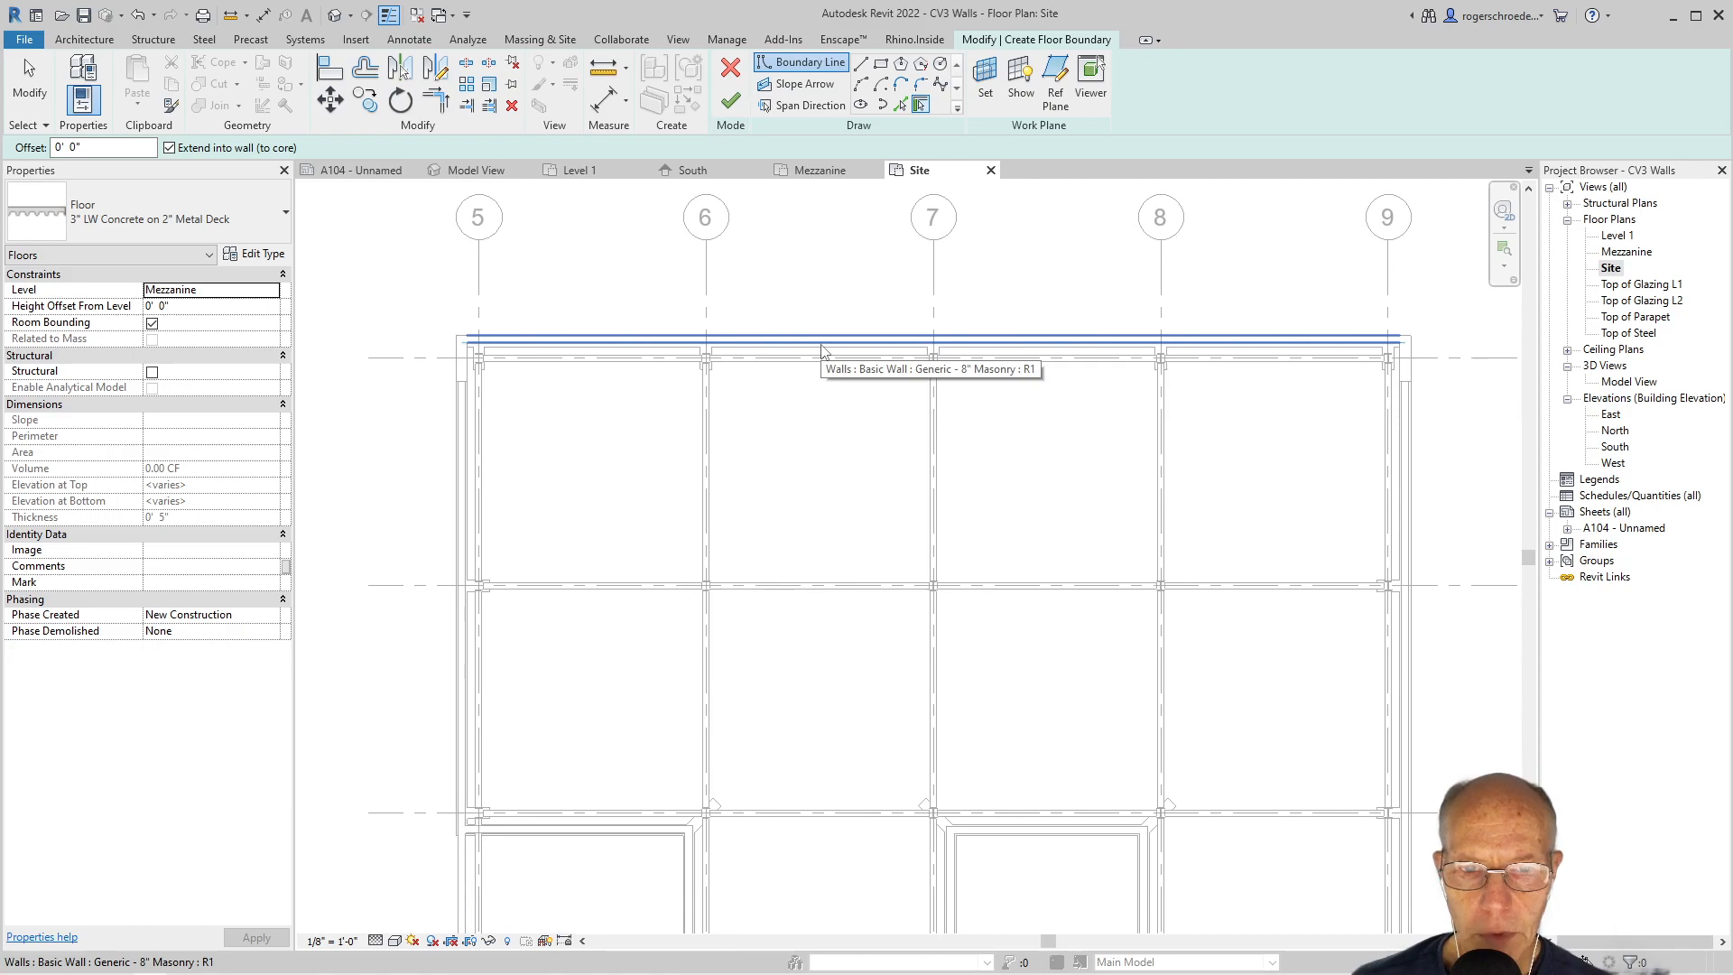
{"action": "left_click", "coordinate": [822, 350]}
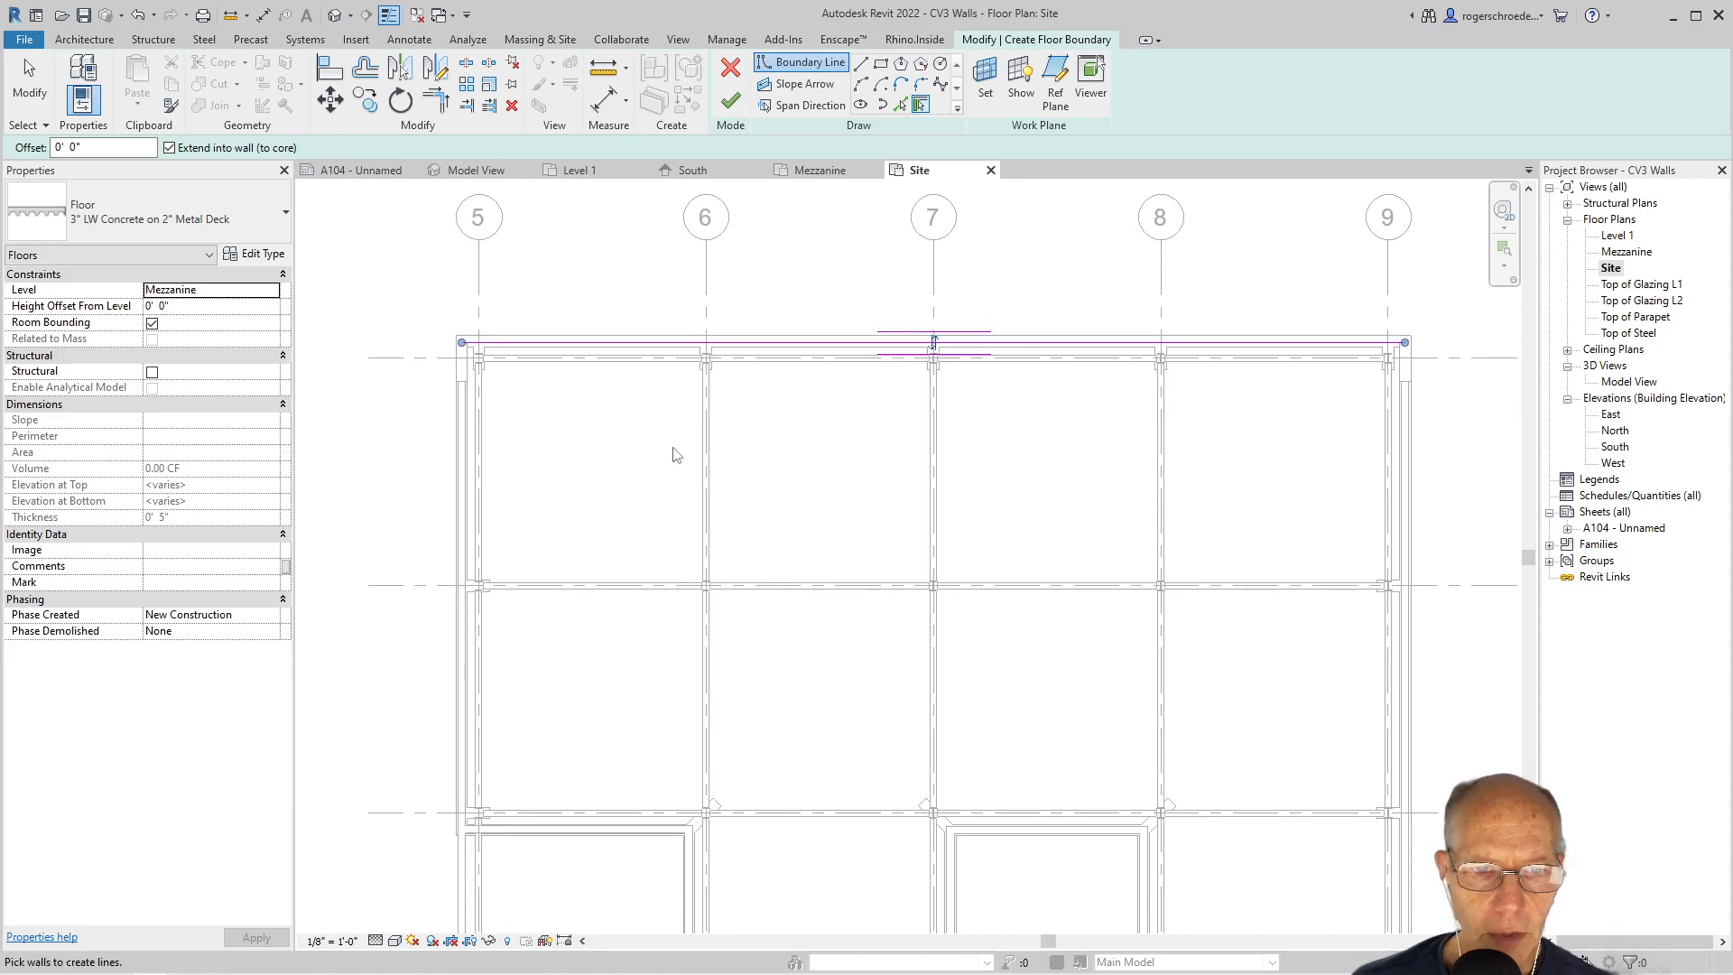
{"action": "left_click", "coordinate": [478, 507]}
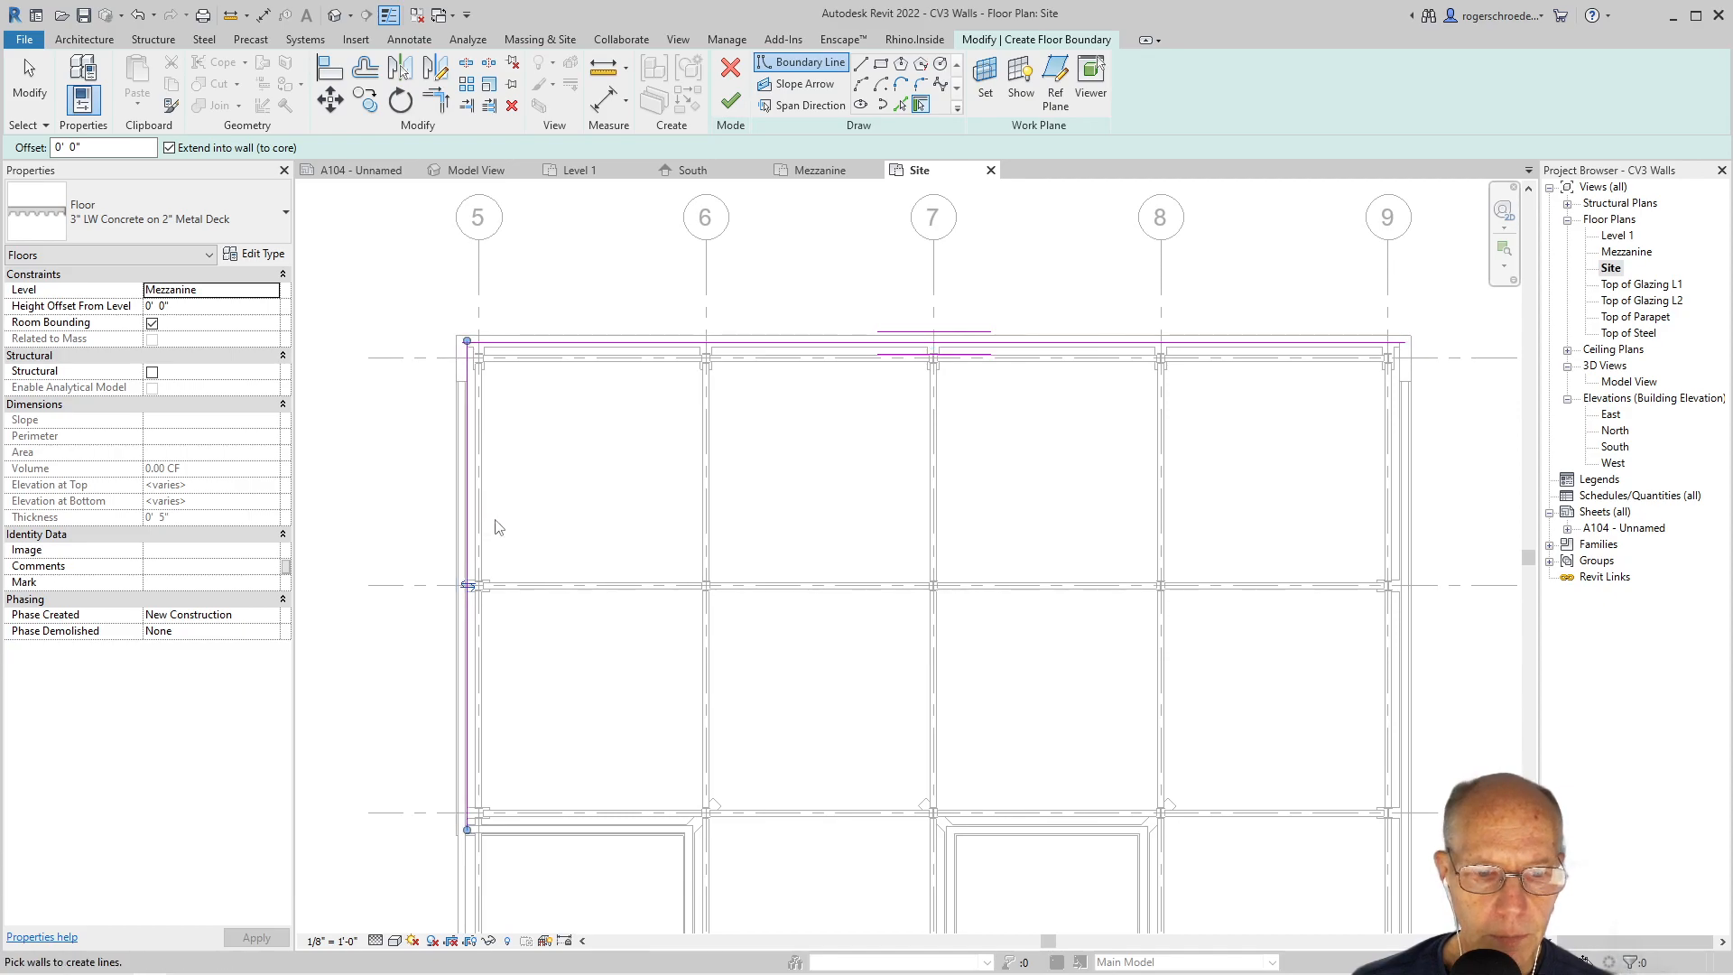
{"action": "middle_click_drag", "start_coordinate": [550, 758], "coordinate": [604, 478]}
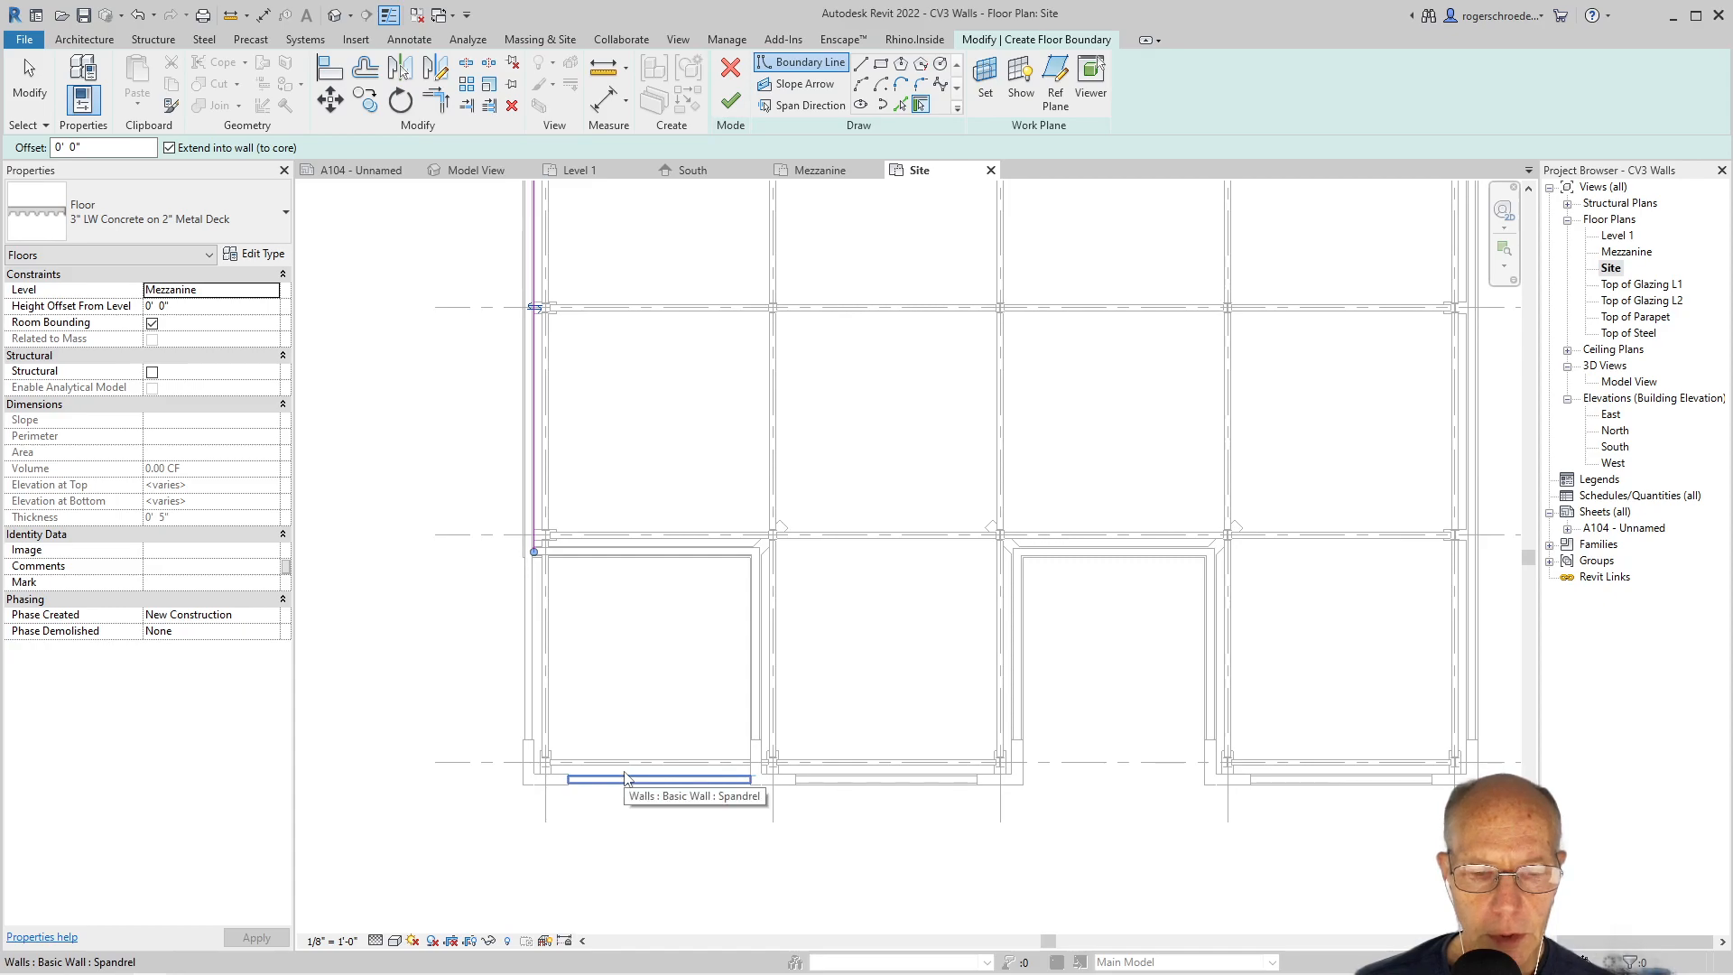
{"action": "scroll", "coordinate": [626, 778], "scroll_direction": "up", "scroll_amount": 2}
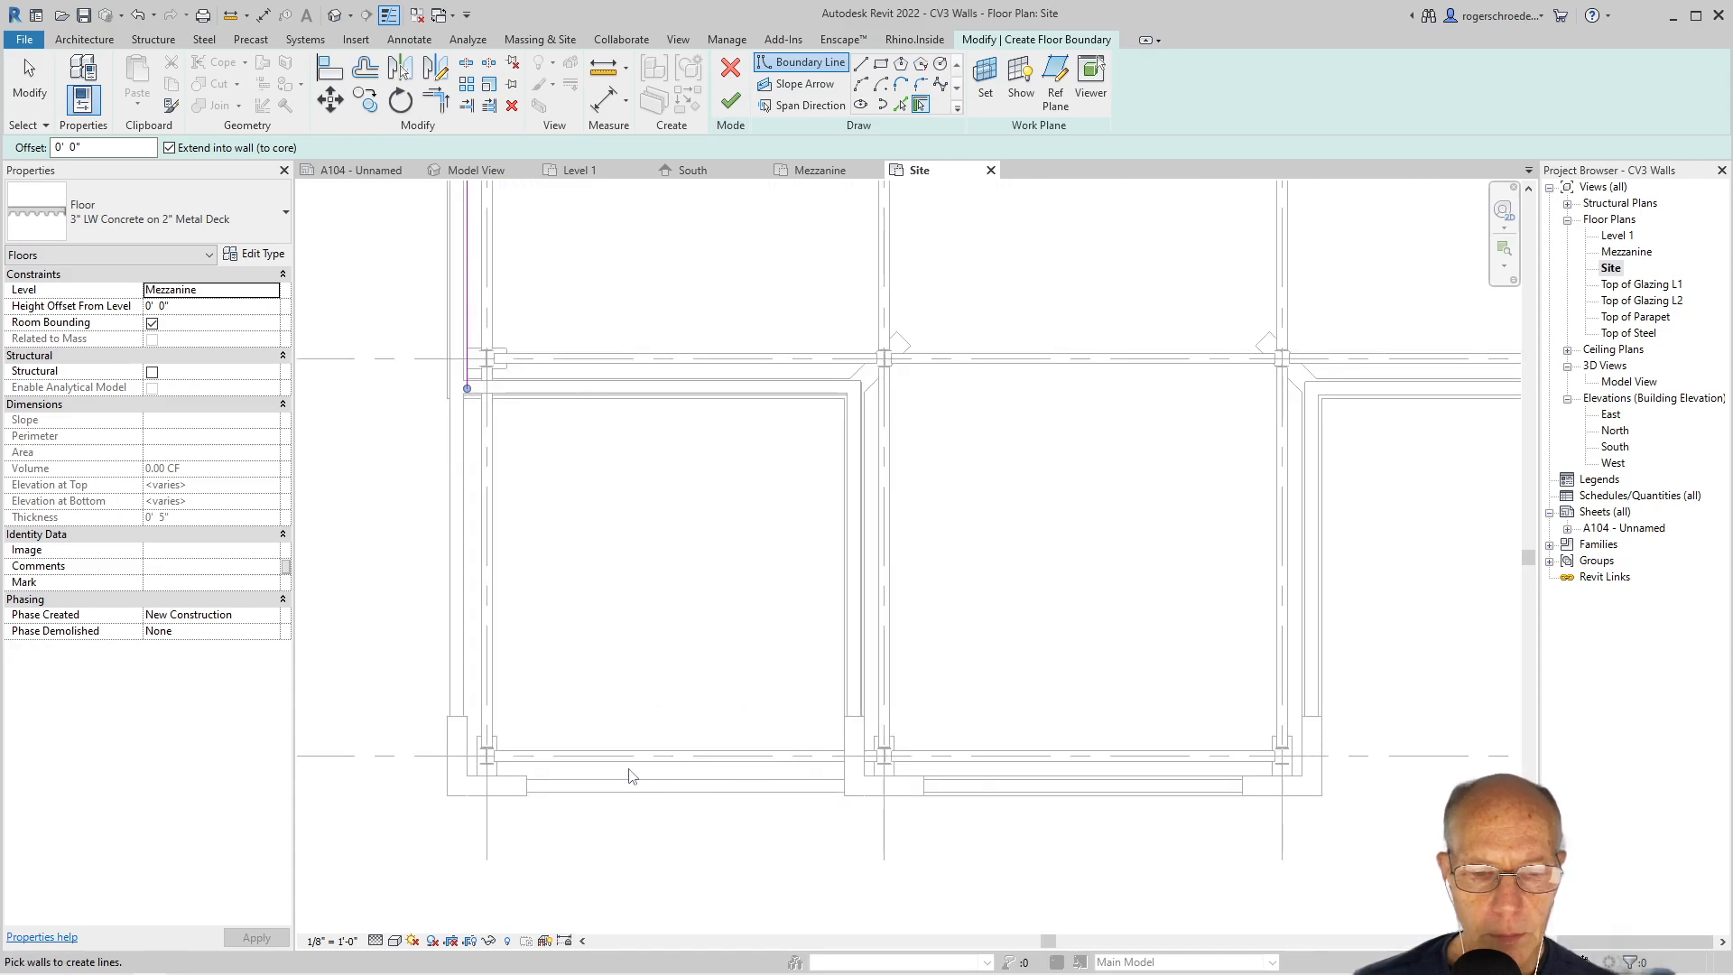
{"action": "left_click", "coordinate": [522, 778]}
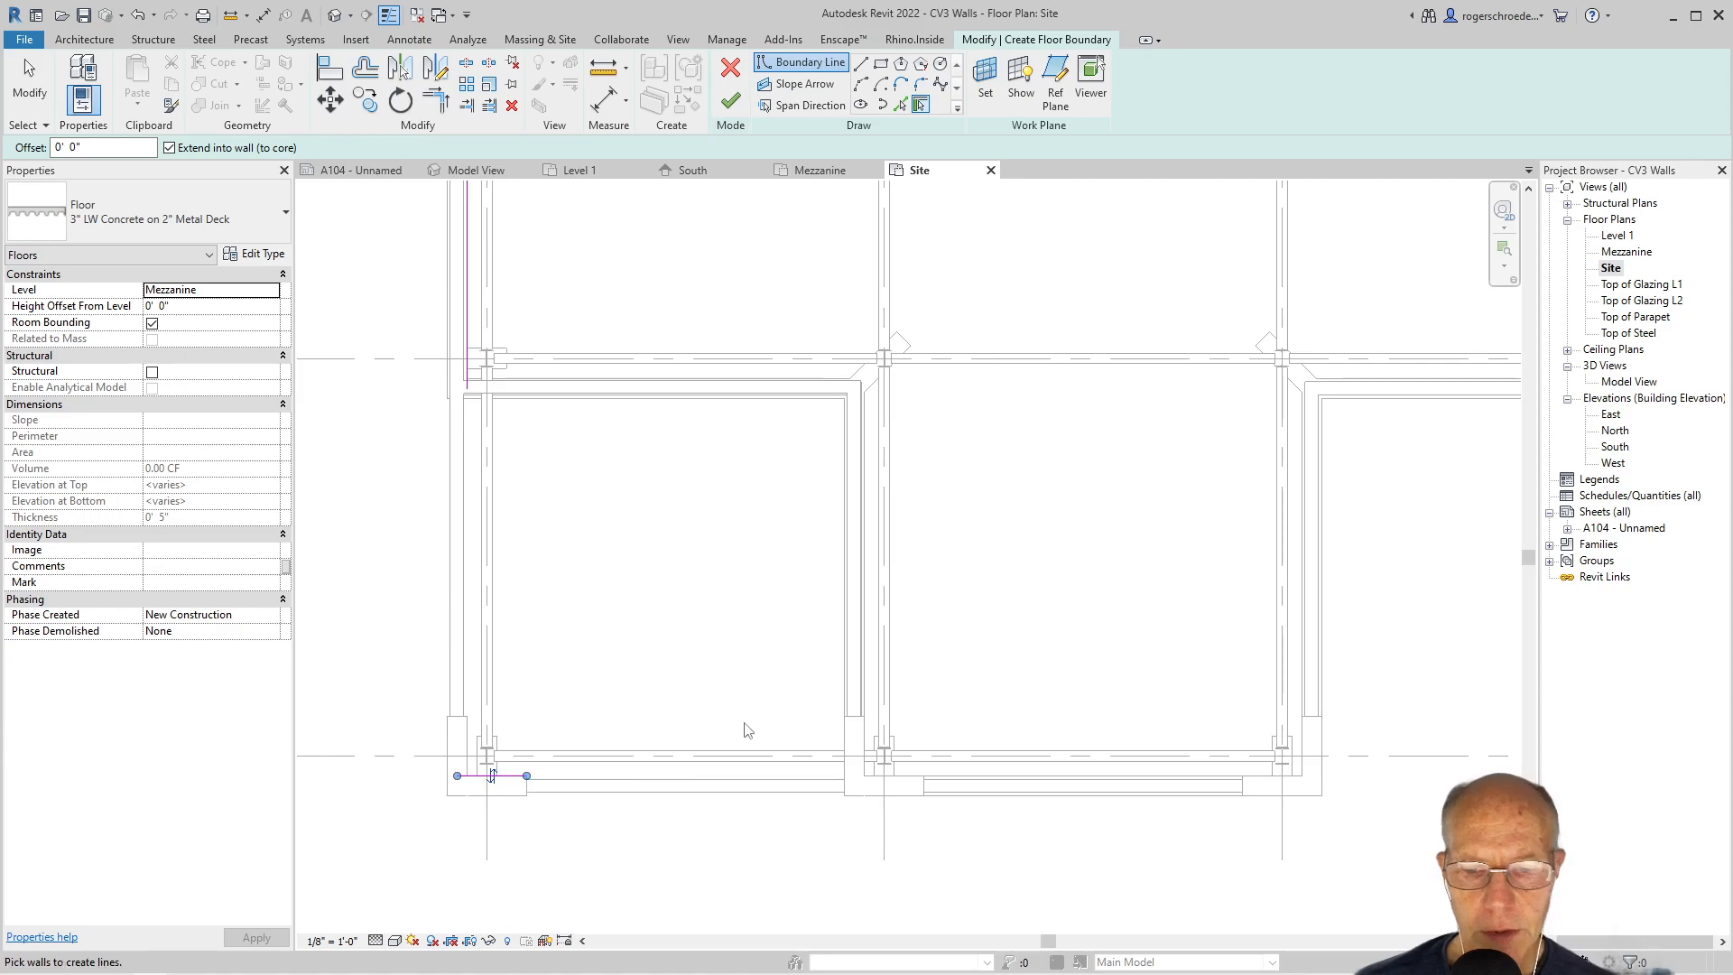
- Draw a straight floor boundary line along the grid 3 beam from just past grid 6 to between grids 8 and 9, with chaining off
{"action": "middle_click_drag", "start_coordinate": [1171, 364], "coordinate": [983, 682]}
{"action": "scroll", "coordinate": [957, 694], "scroll_direction": "down", "scroll_amount": 2}
{"action": "scroll", "coordinate": [742, 445], "scroll_direction": "down", "scroll_amount": 2}
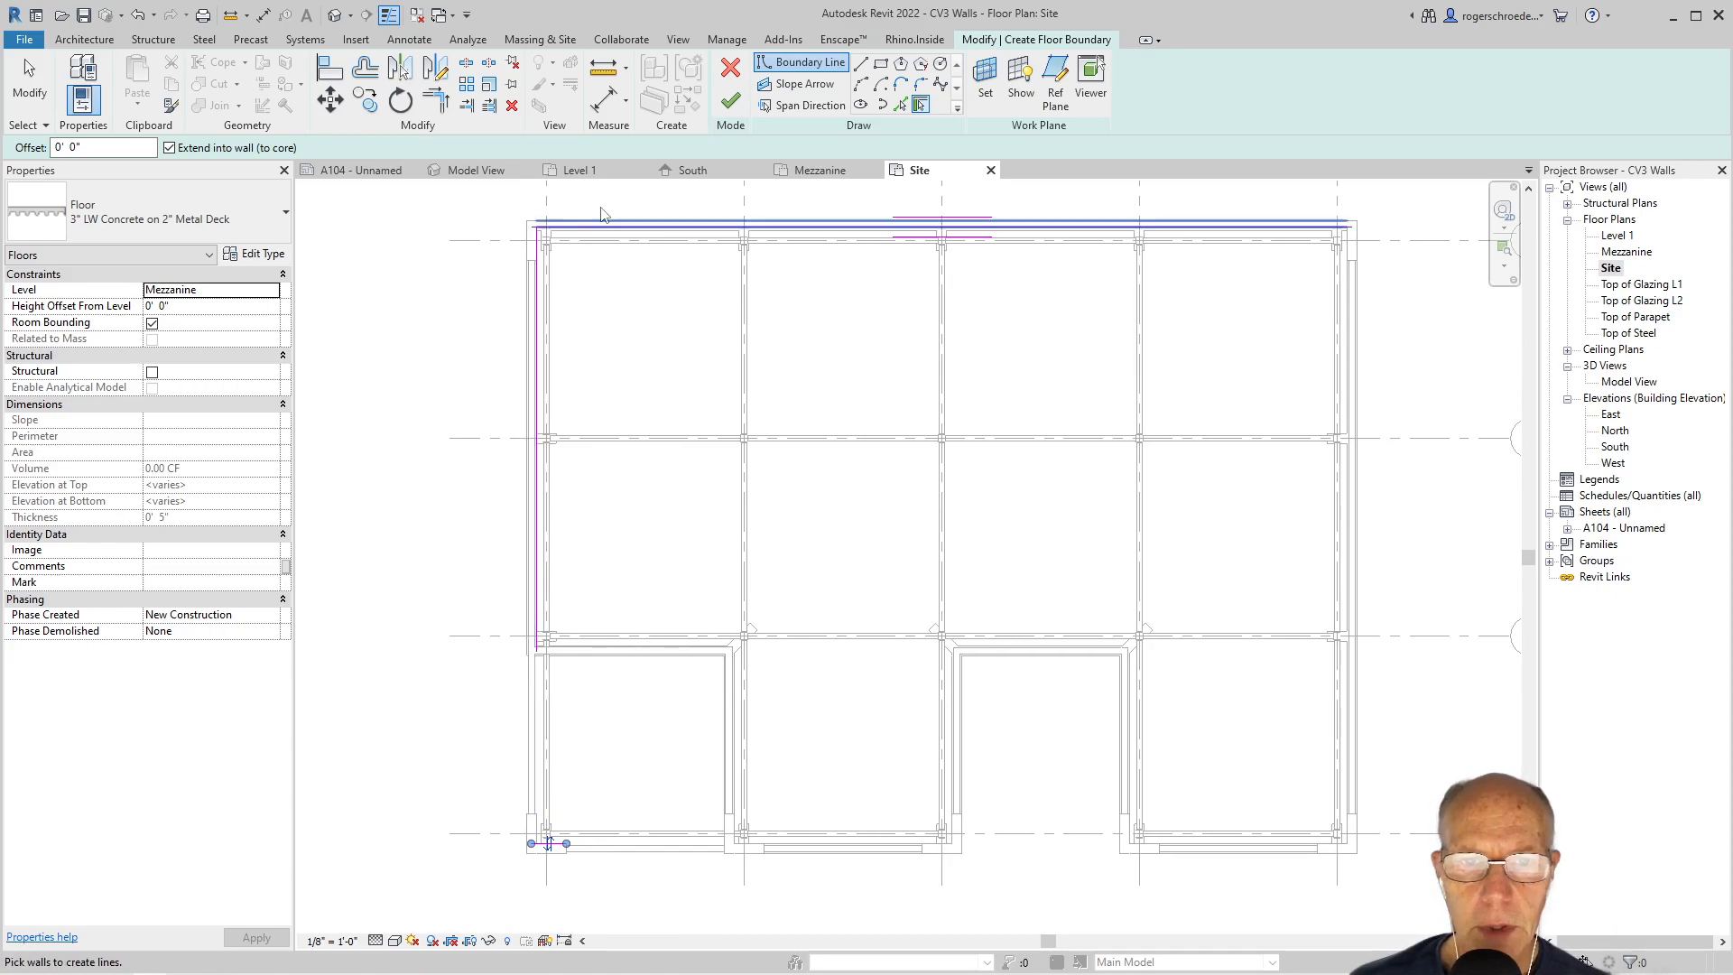
{"action": "left_click", "coordinate": [860, 63]}
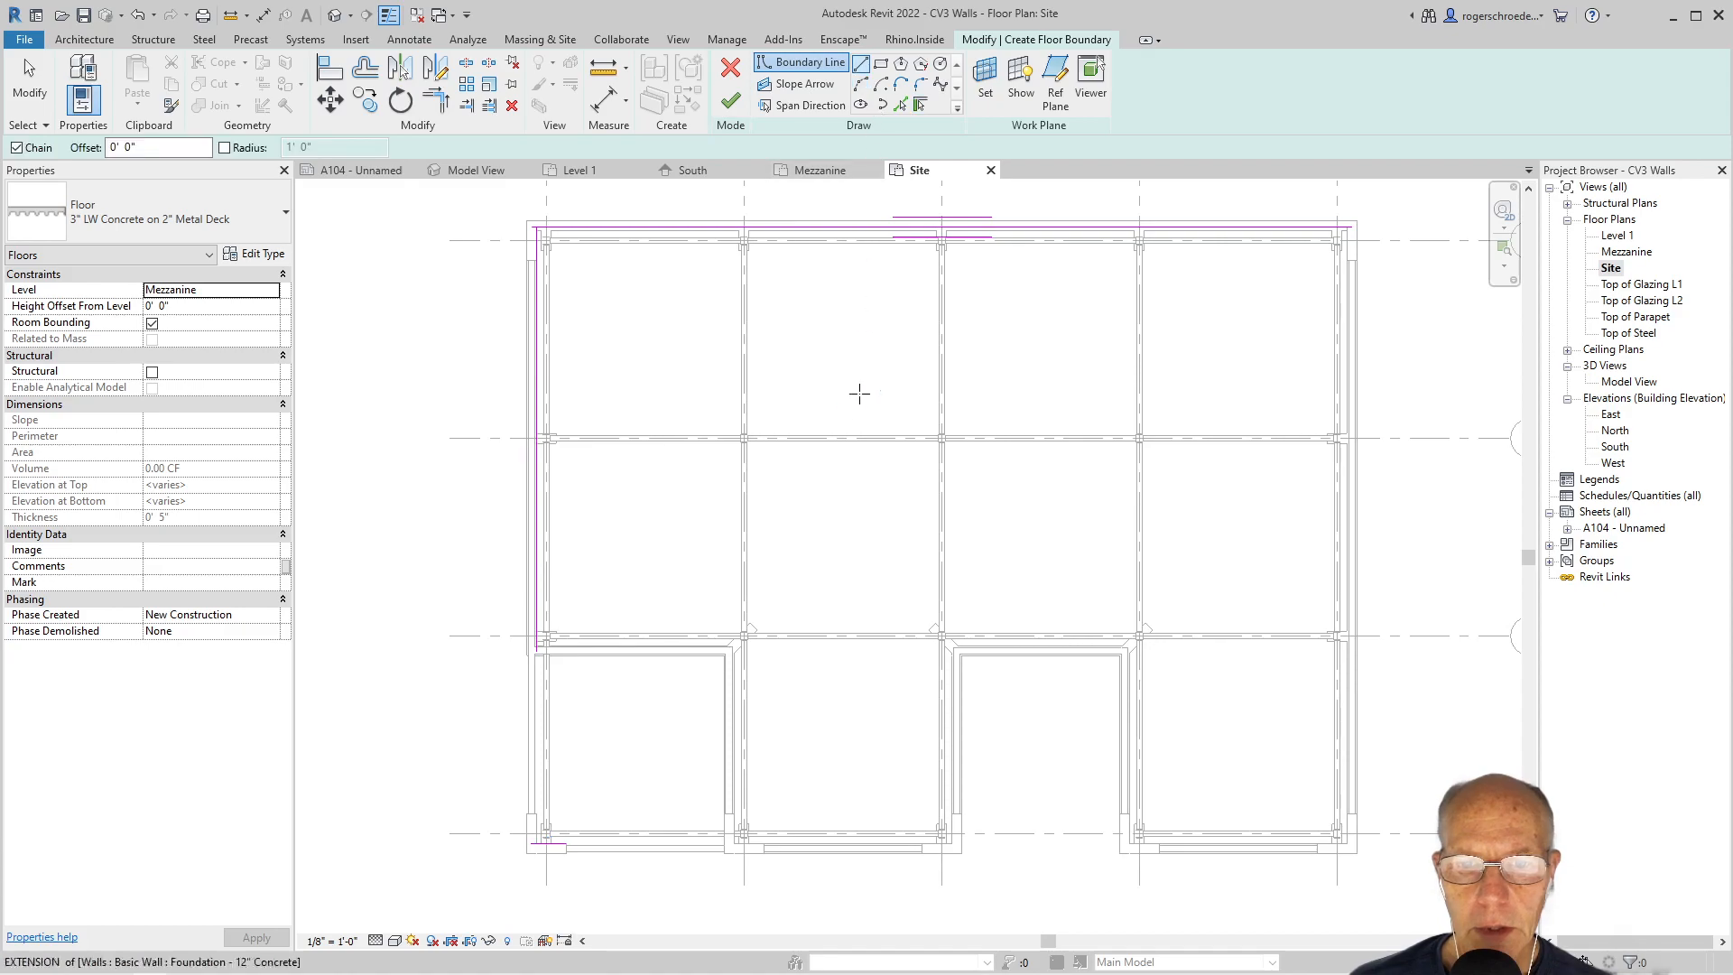
{"action": "left_click", "coordinate": [778, 439]}
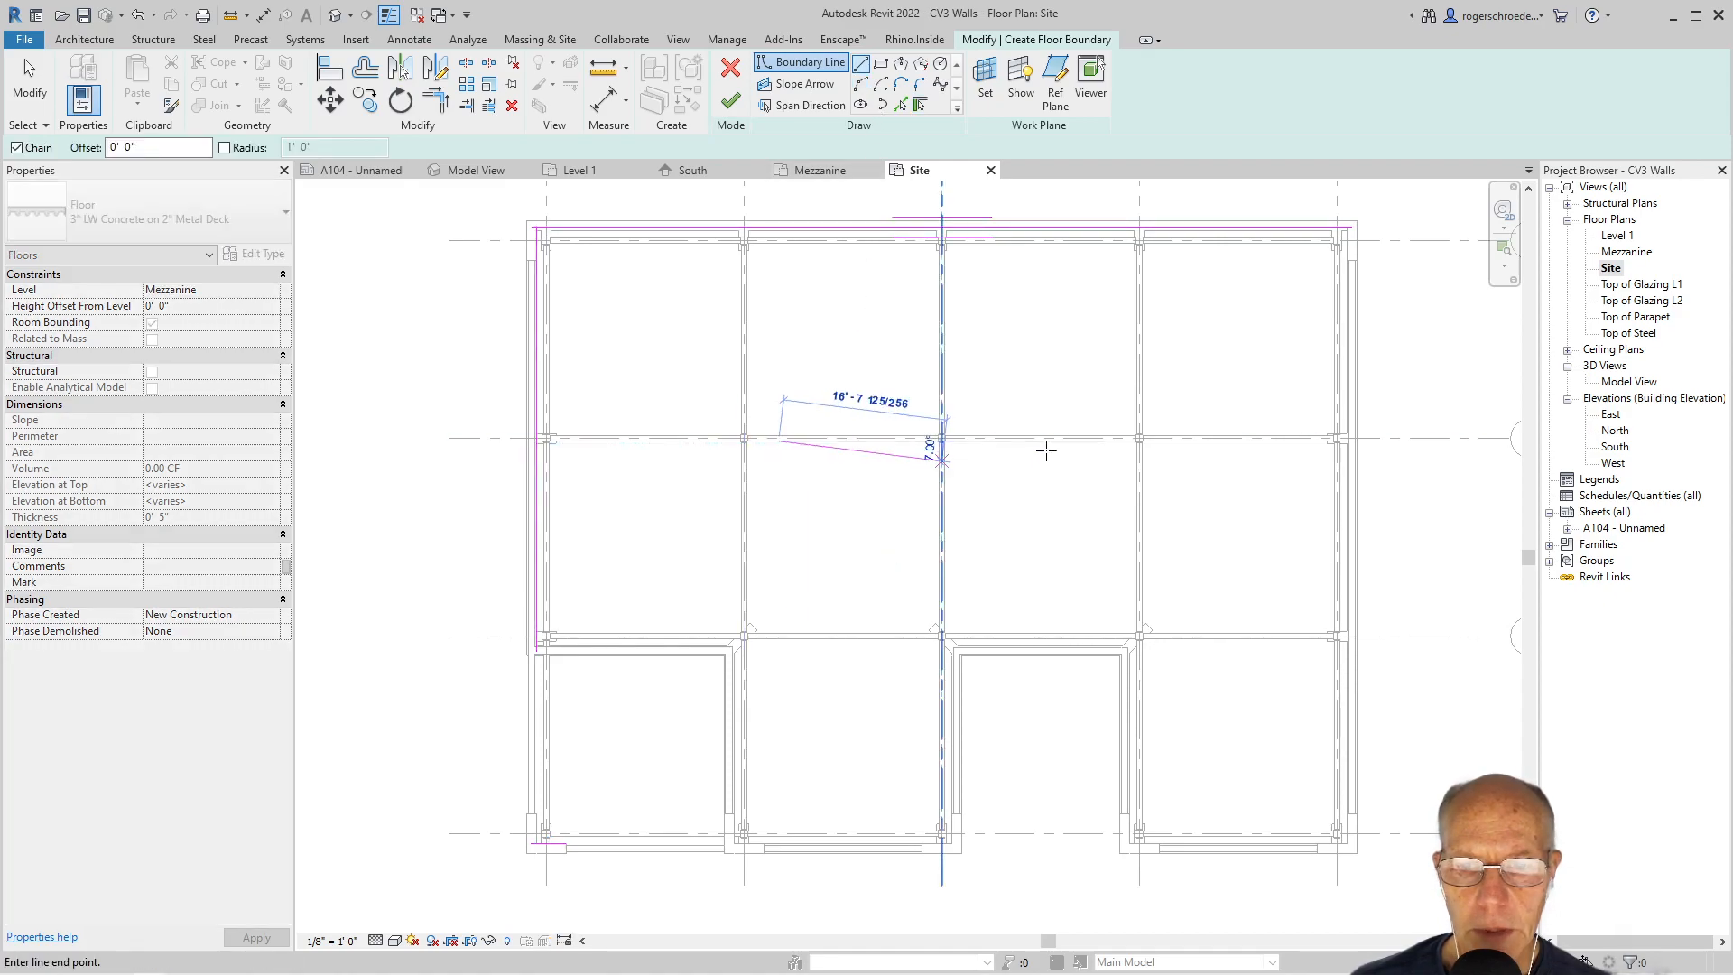
{"action": "left_click", "coordinate": [1238, 440]}
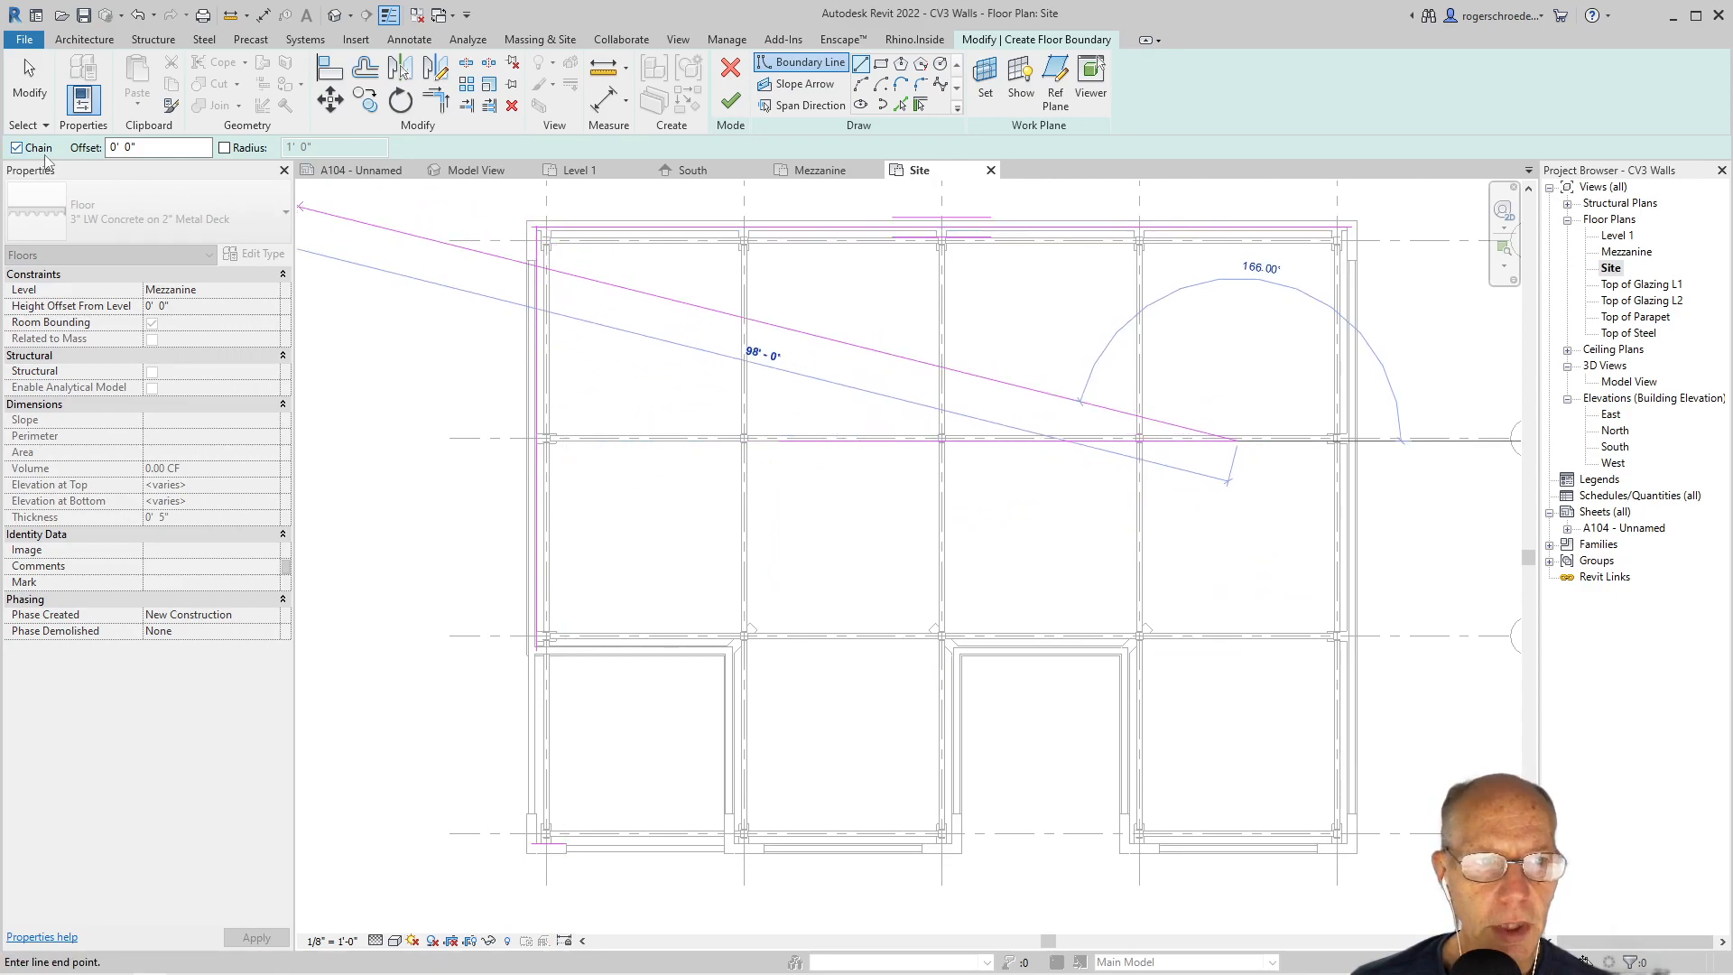
{"action": "left_click", "coordinate": [18, 149]}
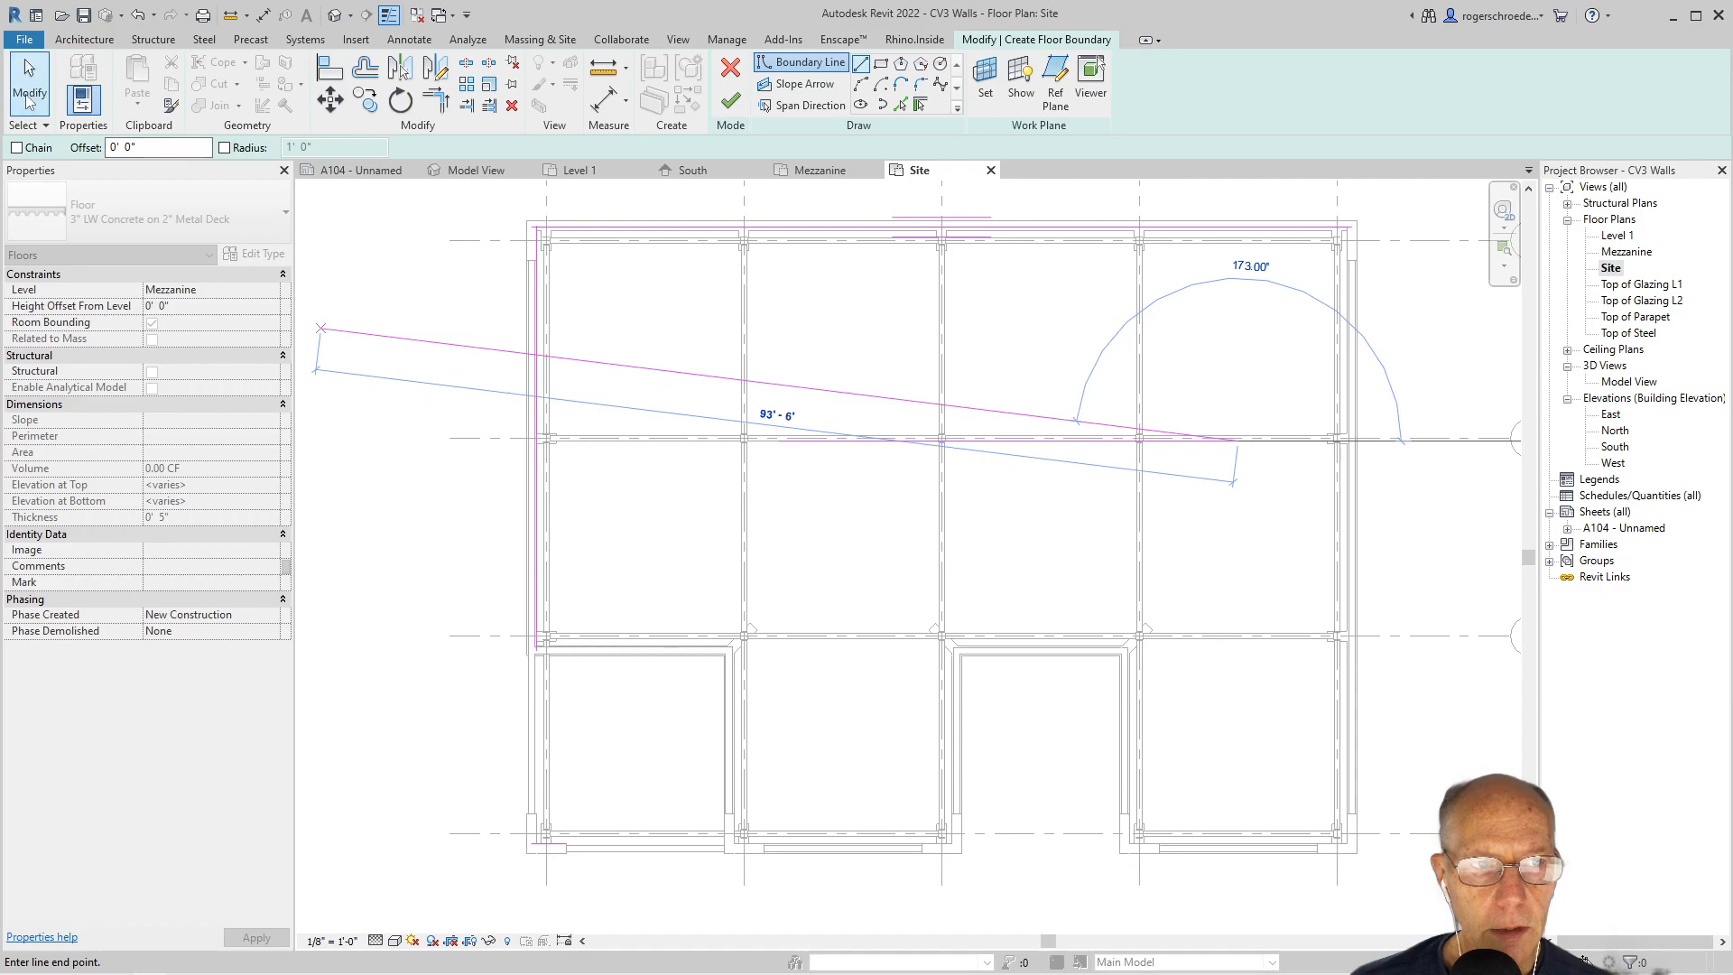
{"action": "left_click", "coordinate": [34, 101]}
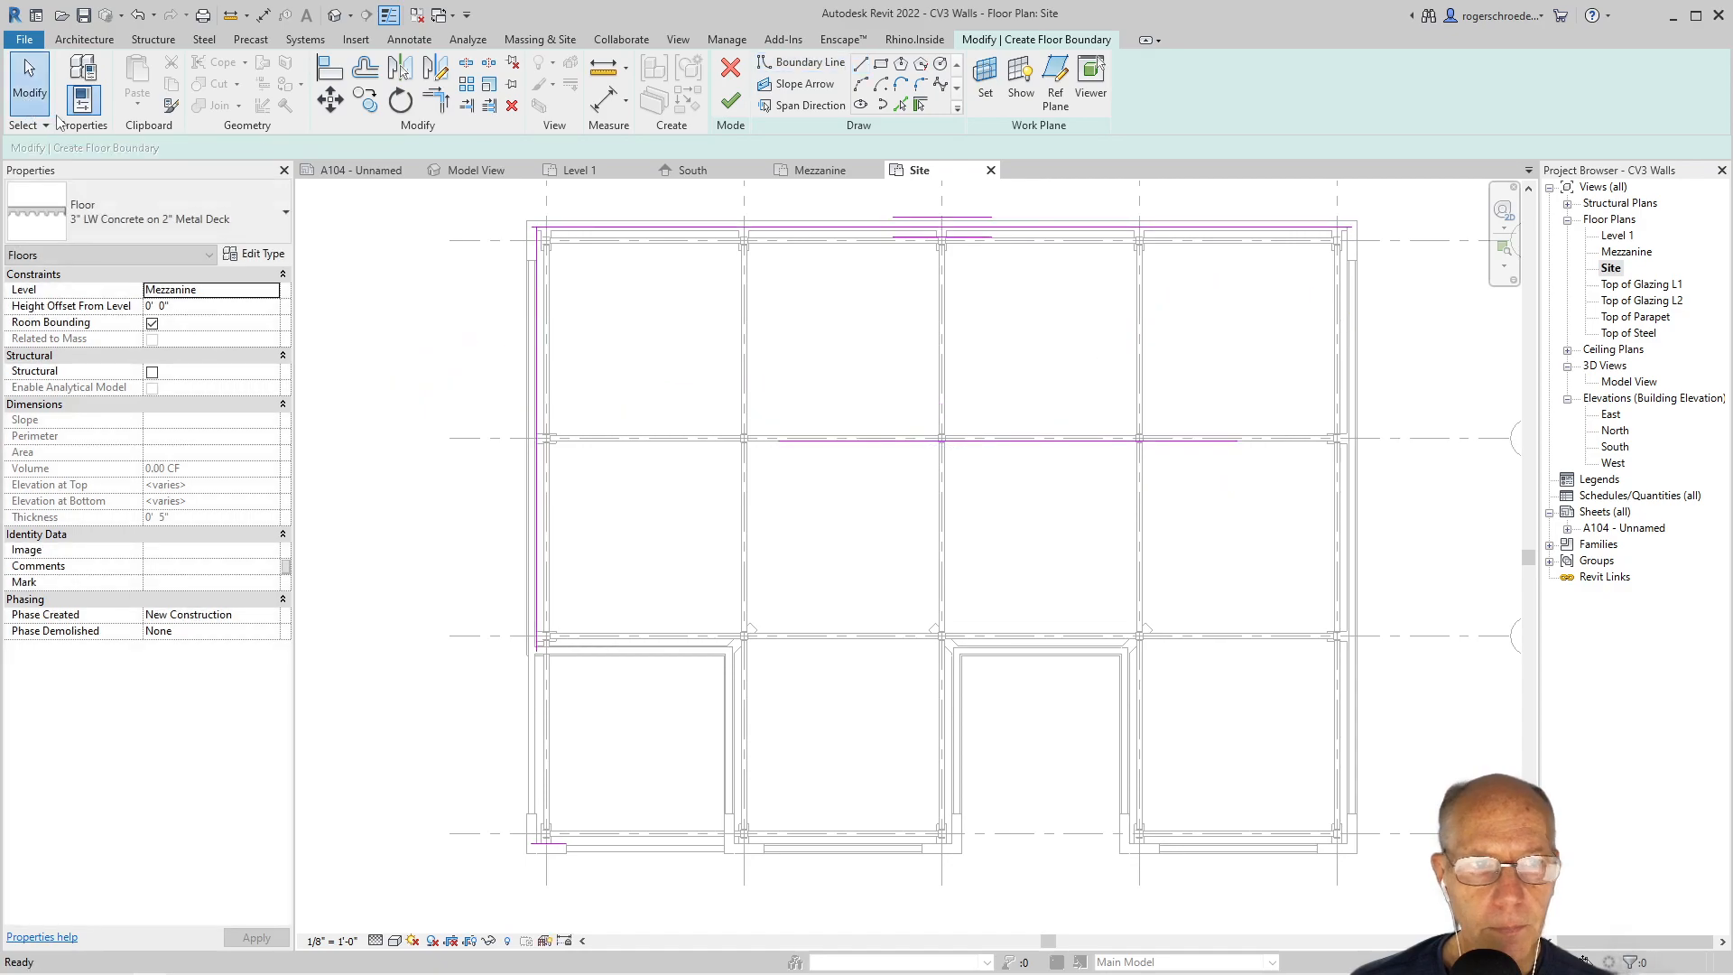
- Draw a vertical floor boundary line about 24'-6" long along the grid 6 beam, from below grid 3 to between grids 2 and 1
{"action": "left_click", "coordinate": [861, 65]}
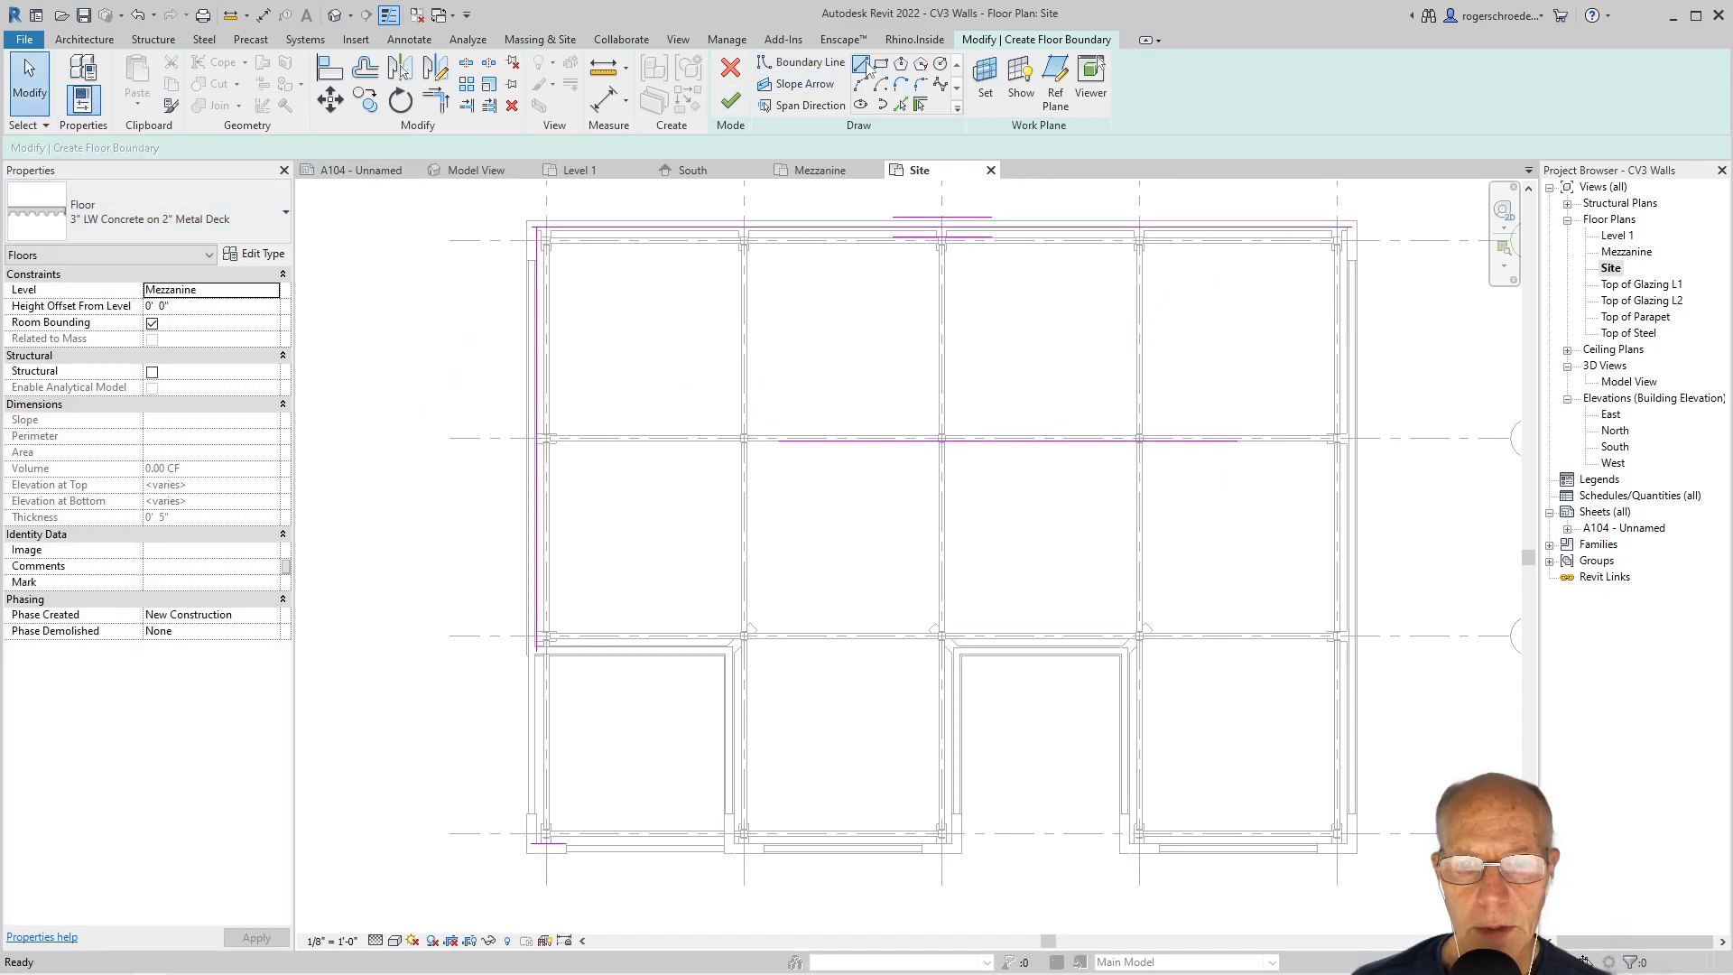
{"action": "left_click", "coordinate": [748, 476]}
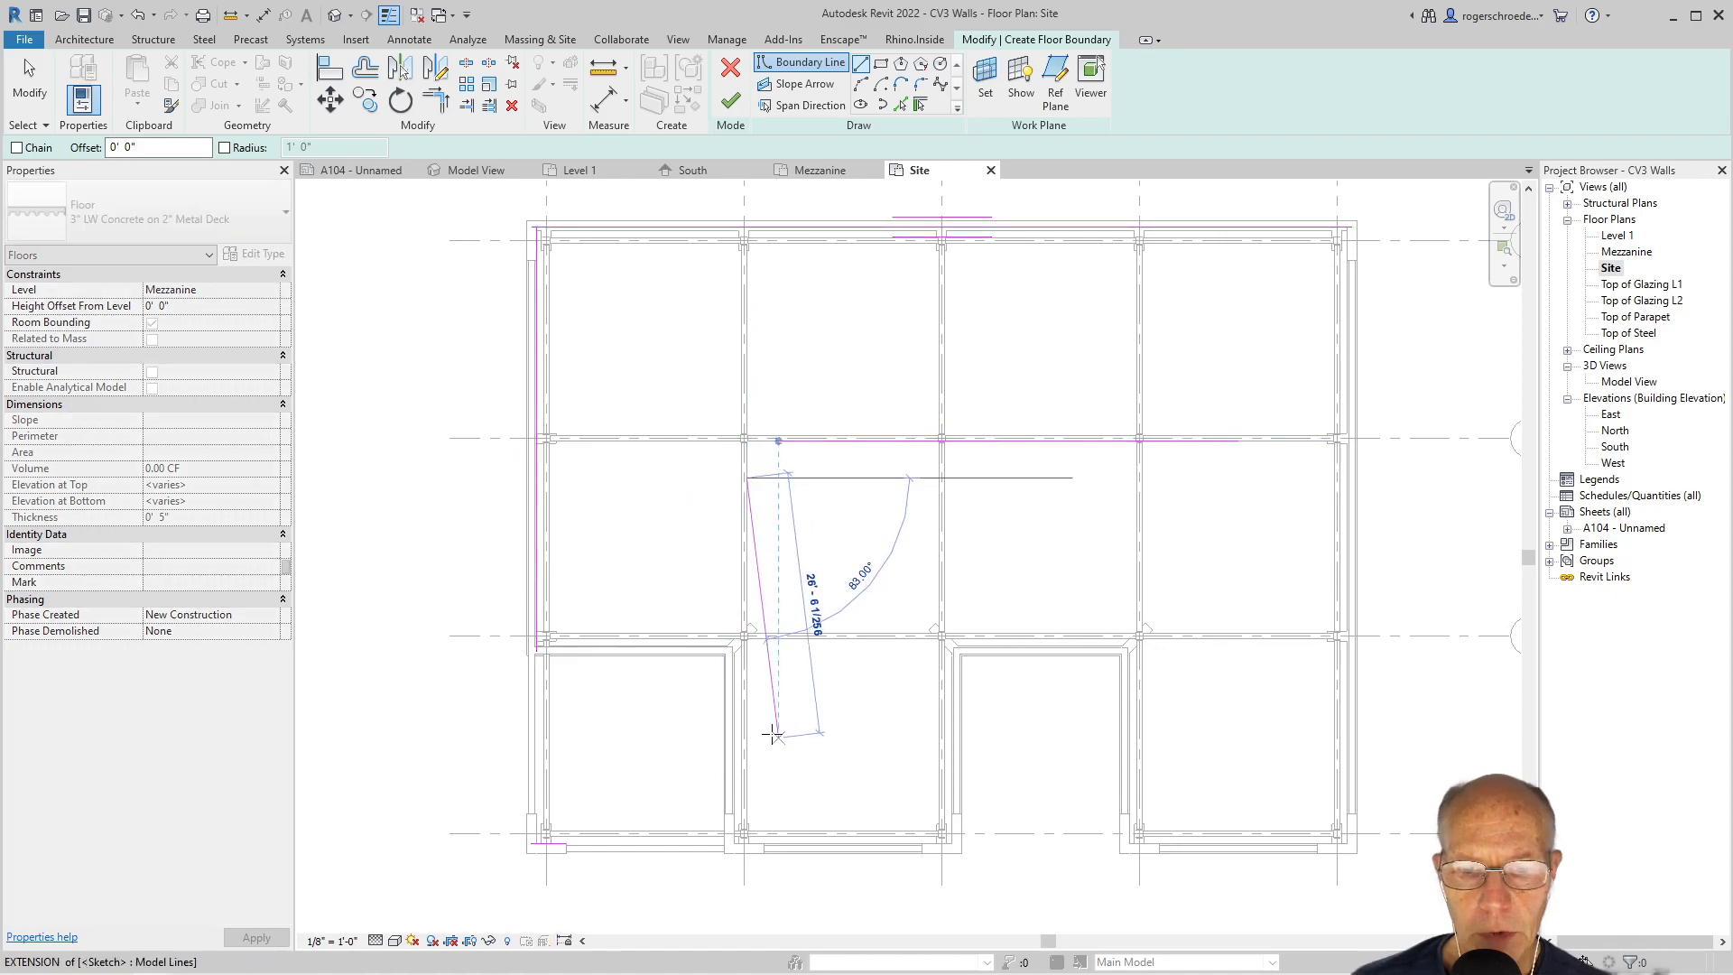
{"action": "scroll", "coordinate": [751, 724], "scroll_direction": "up", "scroll_amount": 3}
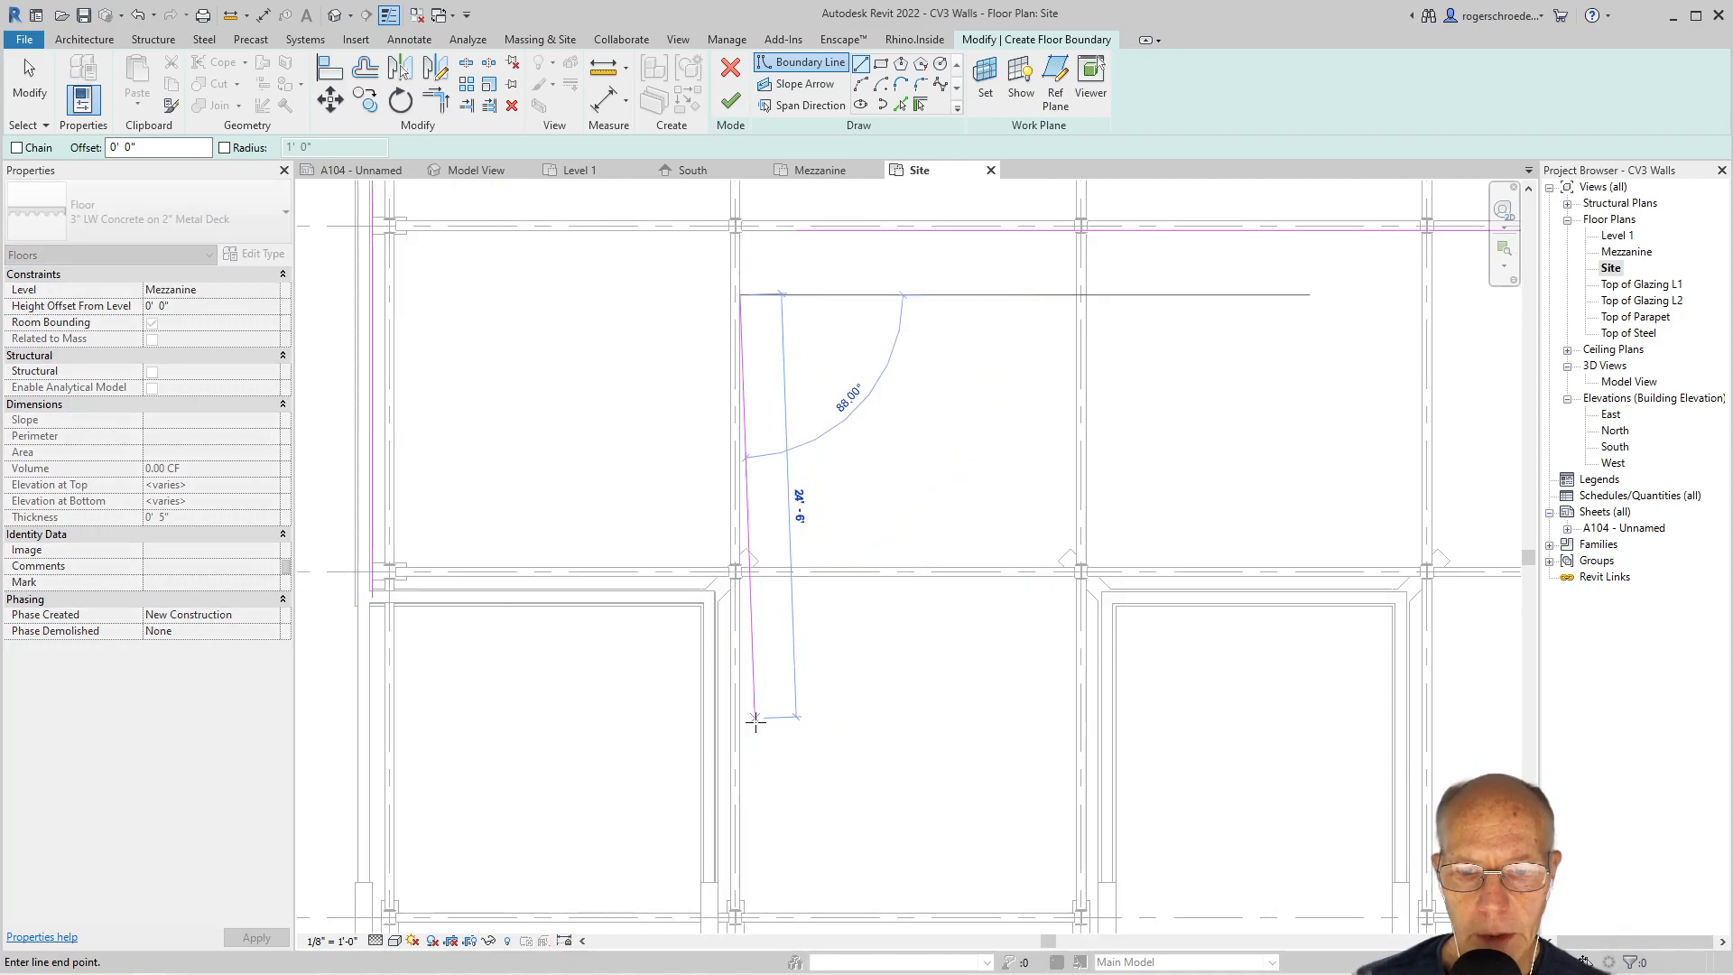
{"action": "left_click", "coordinate": [747, 719]}
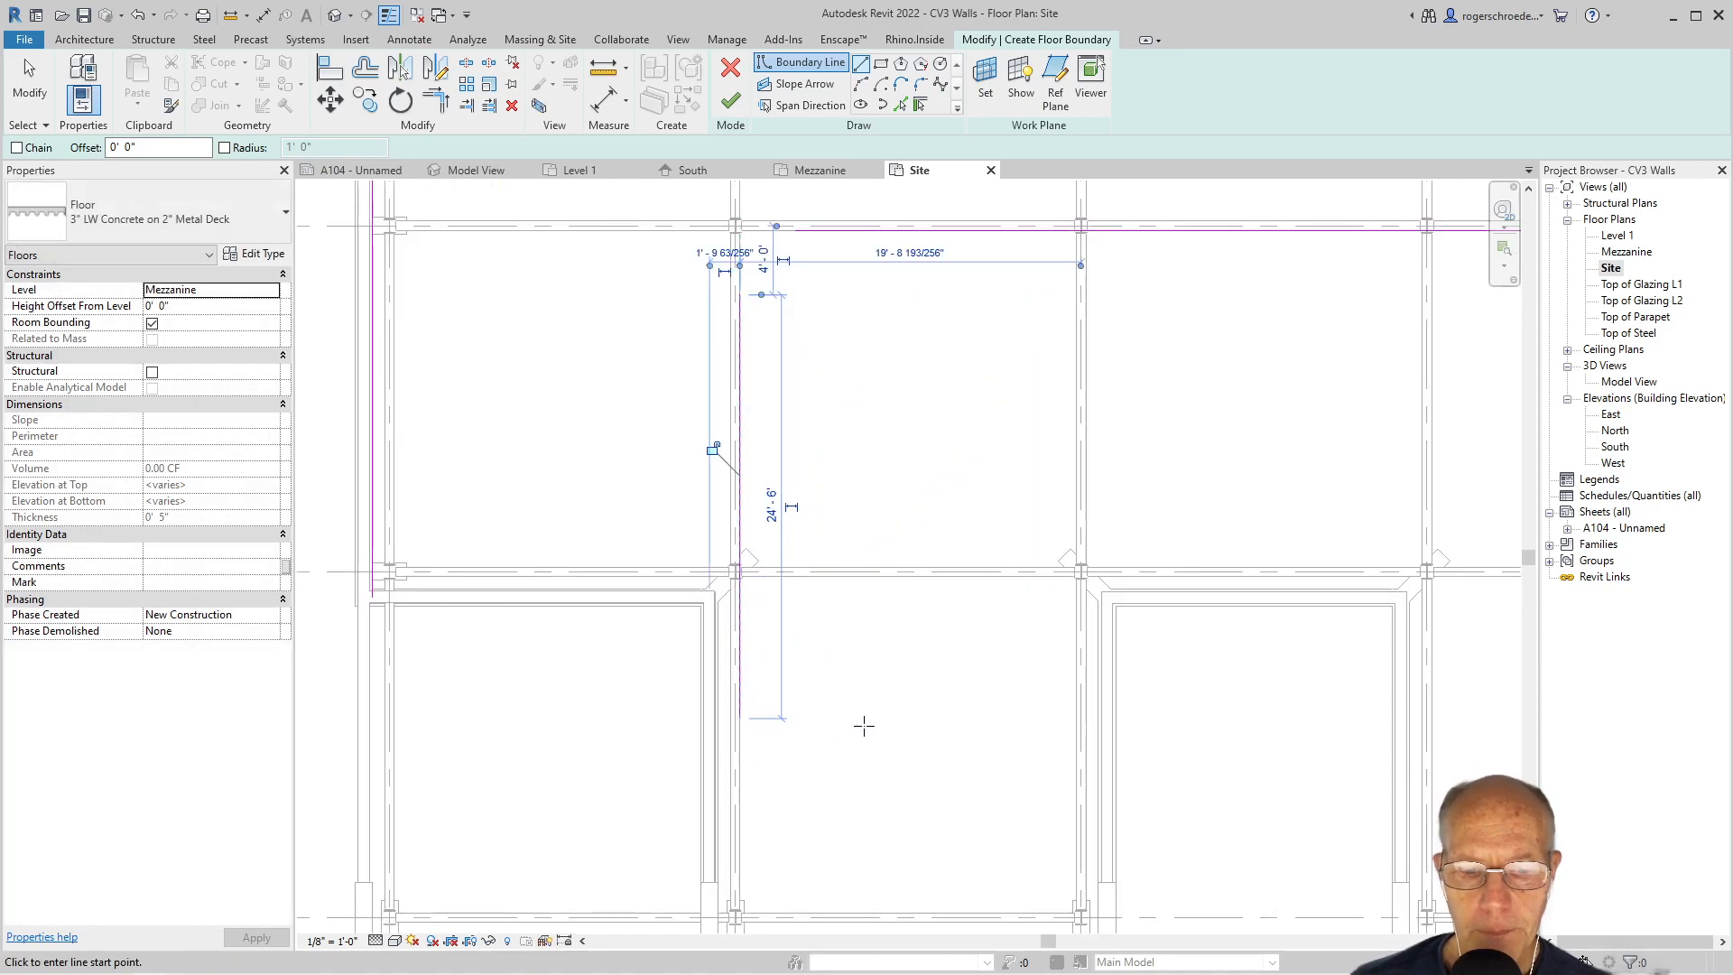
- Pick the short corner wall at grids 9 and 4 as a floor boundary line
{"action": "scroll", "coordinate": [864, 724], "scroll_direction": "down", "scroll_amount": 3}
{"action": "middle_click_drag", "start_coordinate": [1169, 475], "coordinate": [807, 665]}
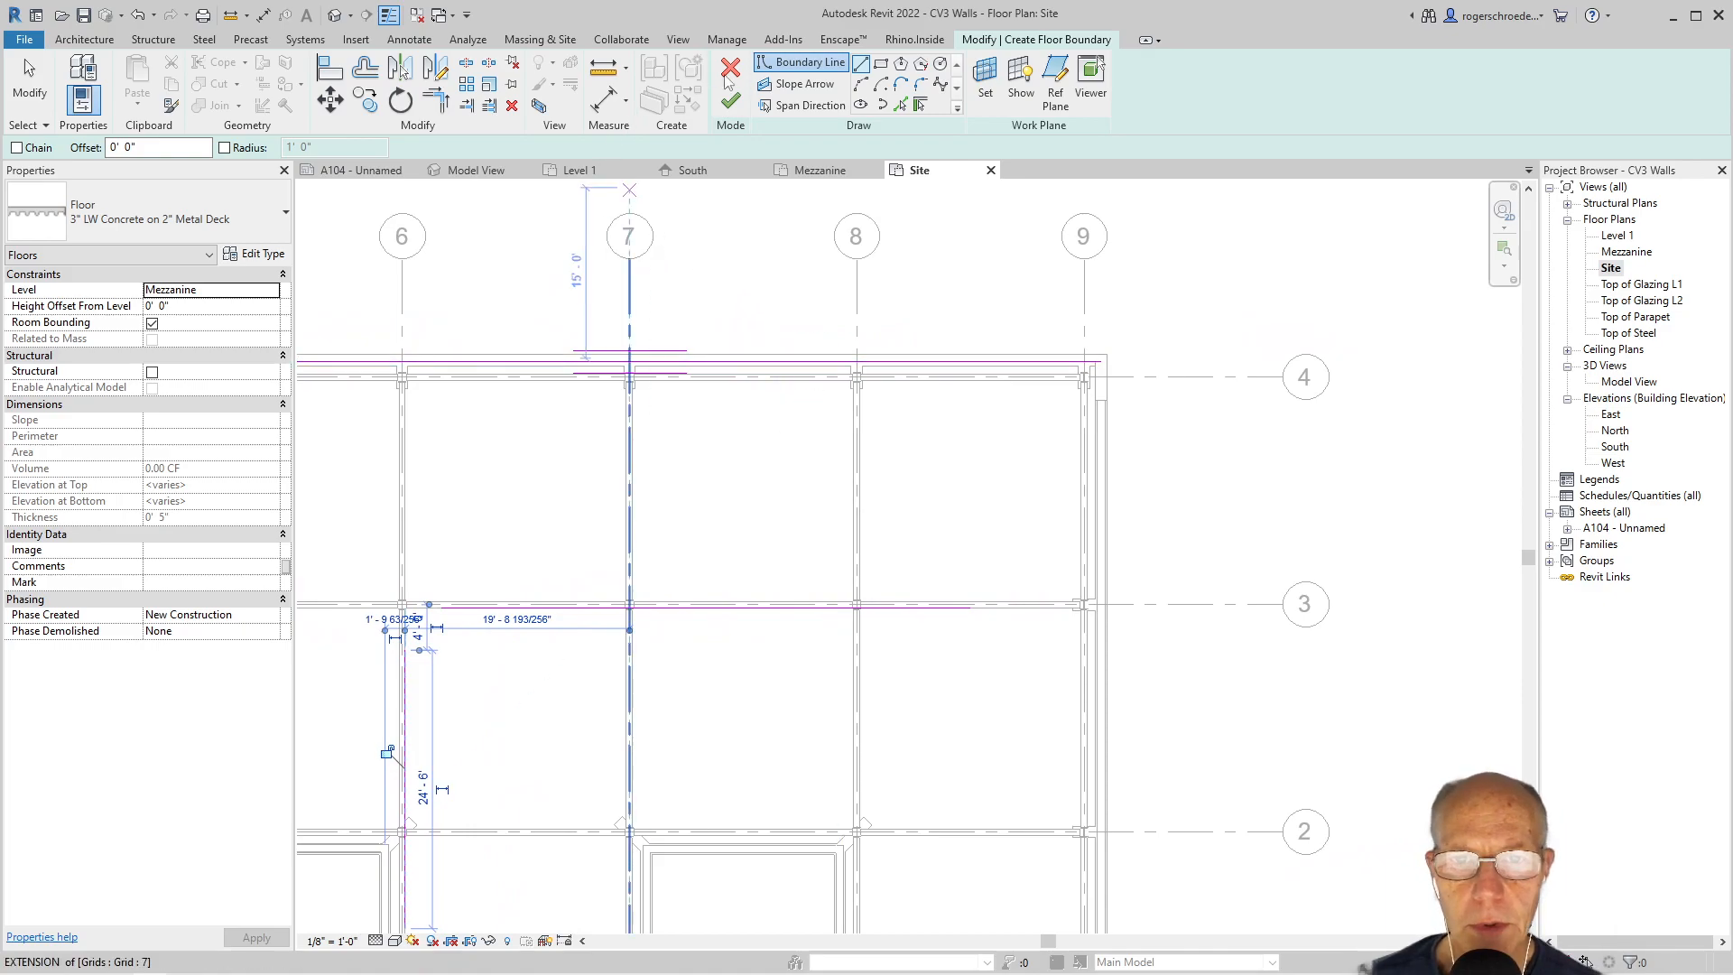
{"action": "left_click", "coordinate": [1010, 374]}
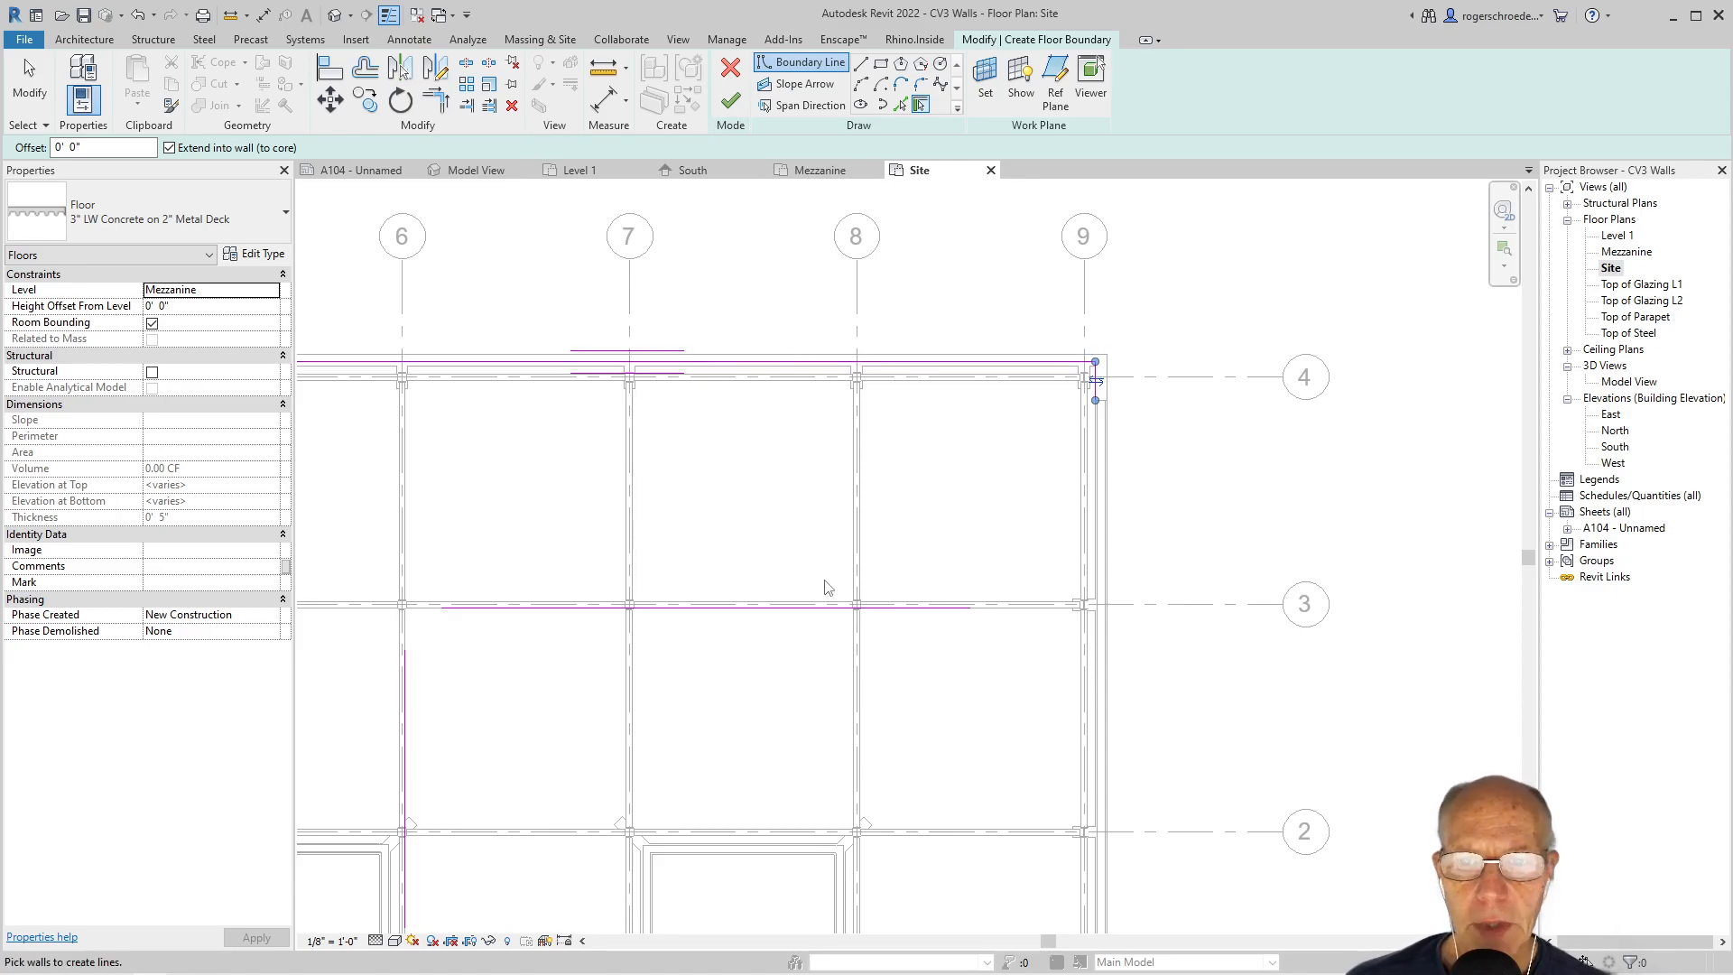
- Try to finish the floor boundary sketch, then continue sketching
{"action": "scroll", "coordinate": [673, 780], "scroll_direction": "down", "scroll_amount": 3}
{"action": "middle_click_drag", "start_coordinate": [678, 770], "coordinate": [844, 601]}
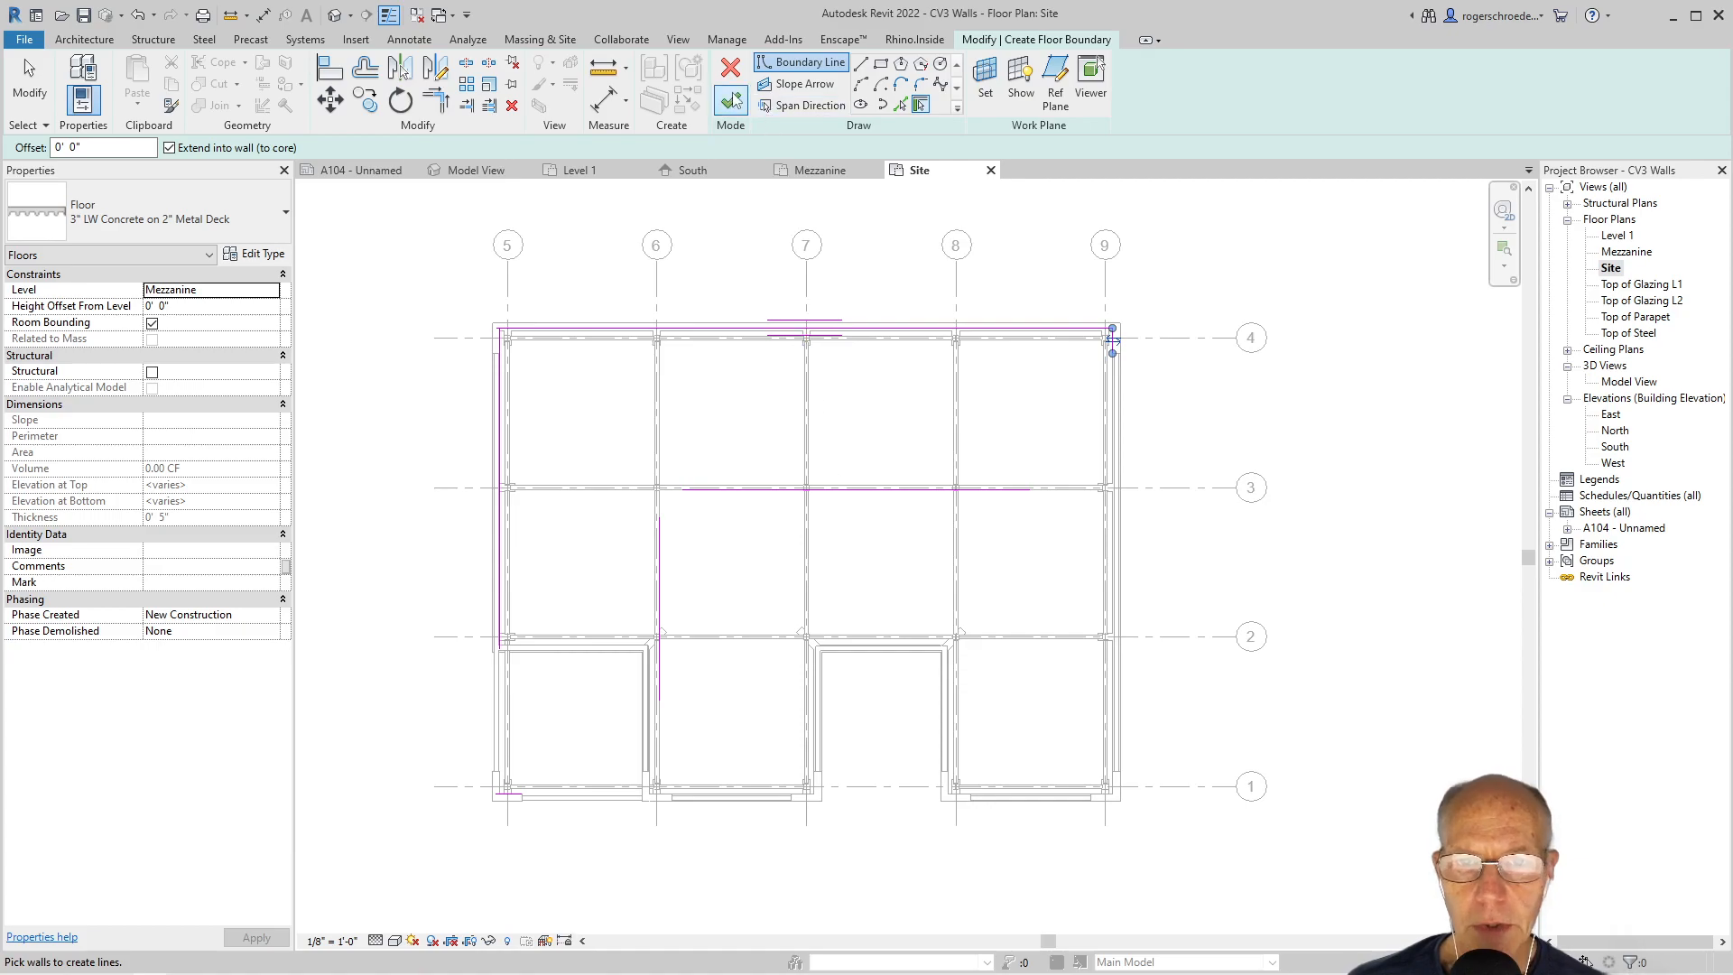
{"action": "left_click", "coordinate": [729, 102]}
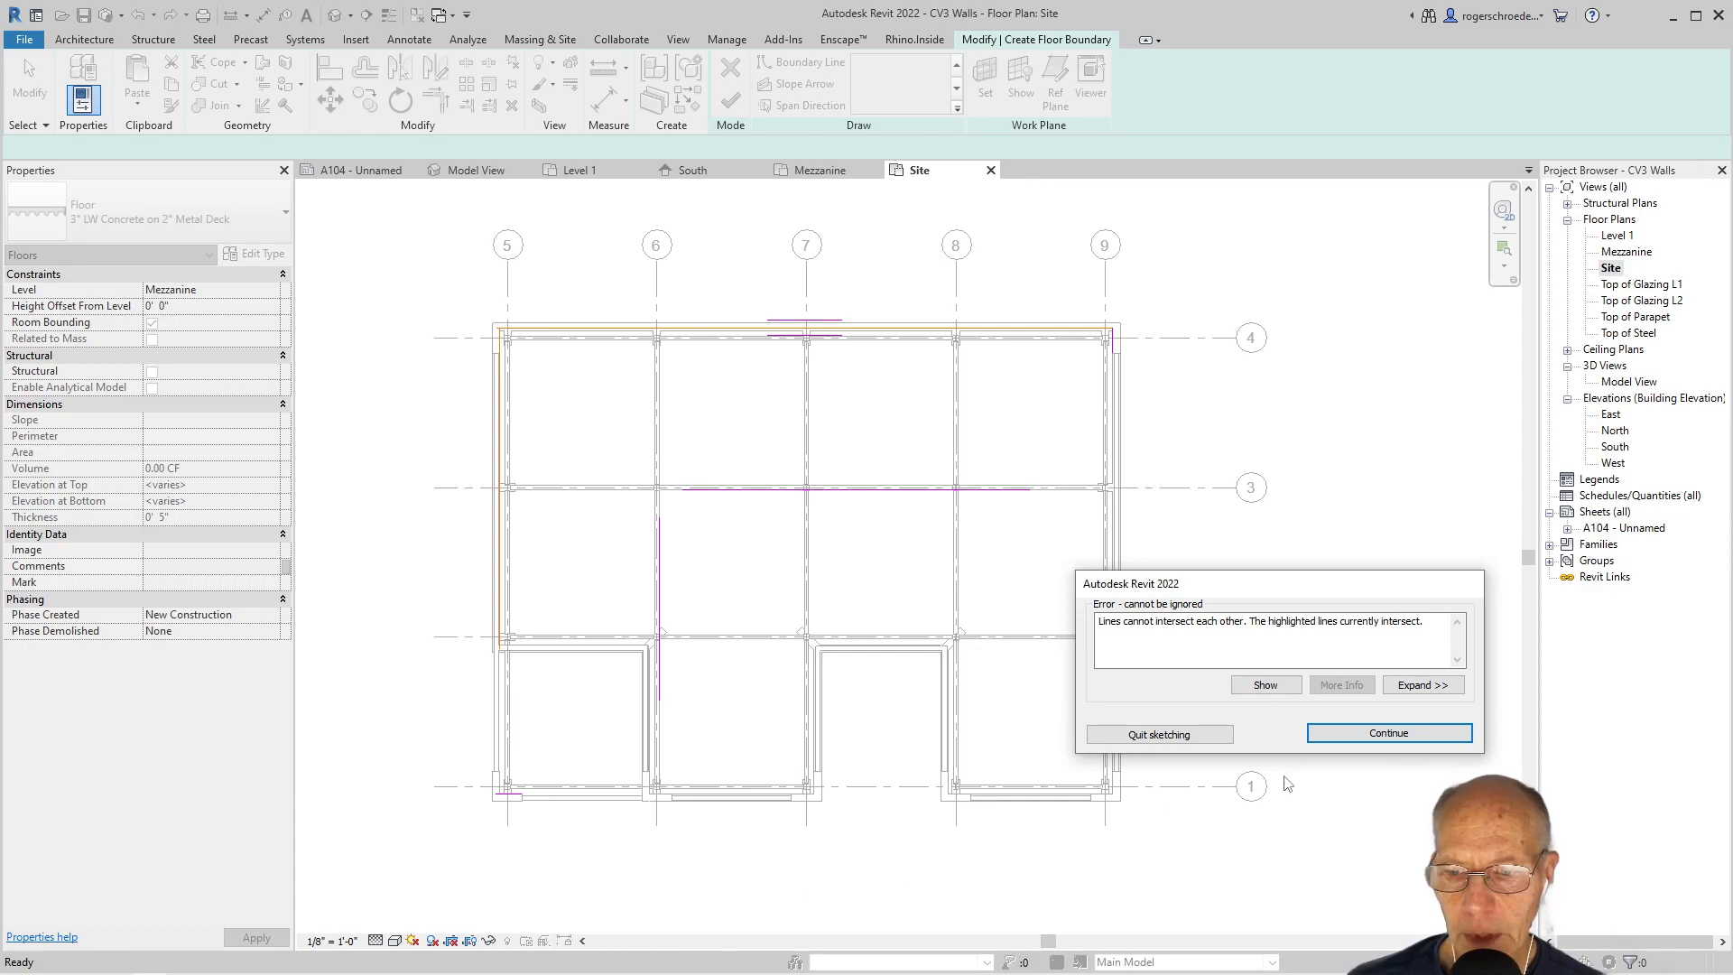
{"action": "left_click", "coordinate": [1357, 738]}
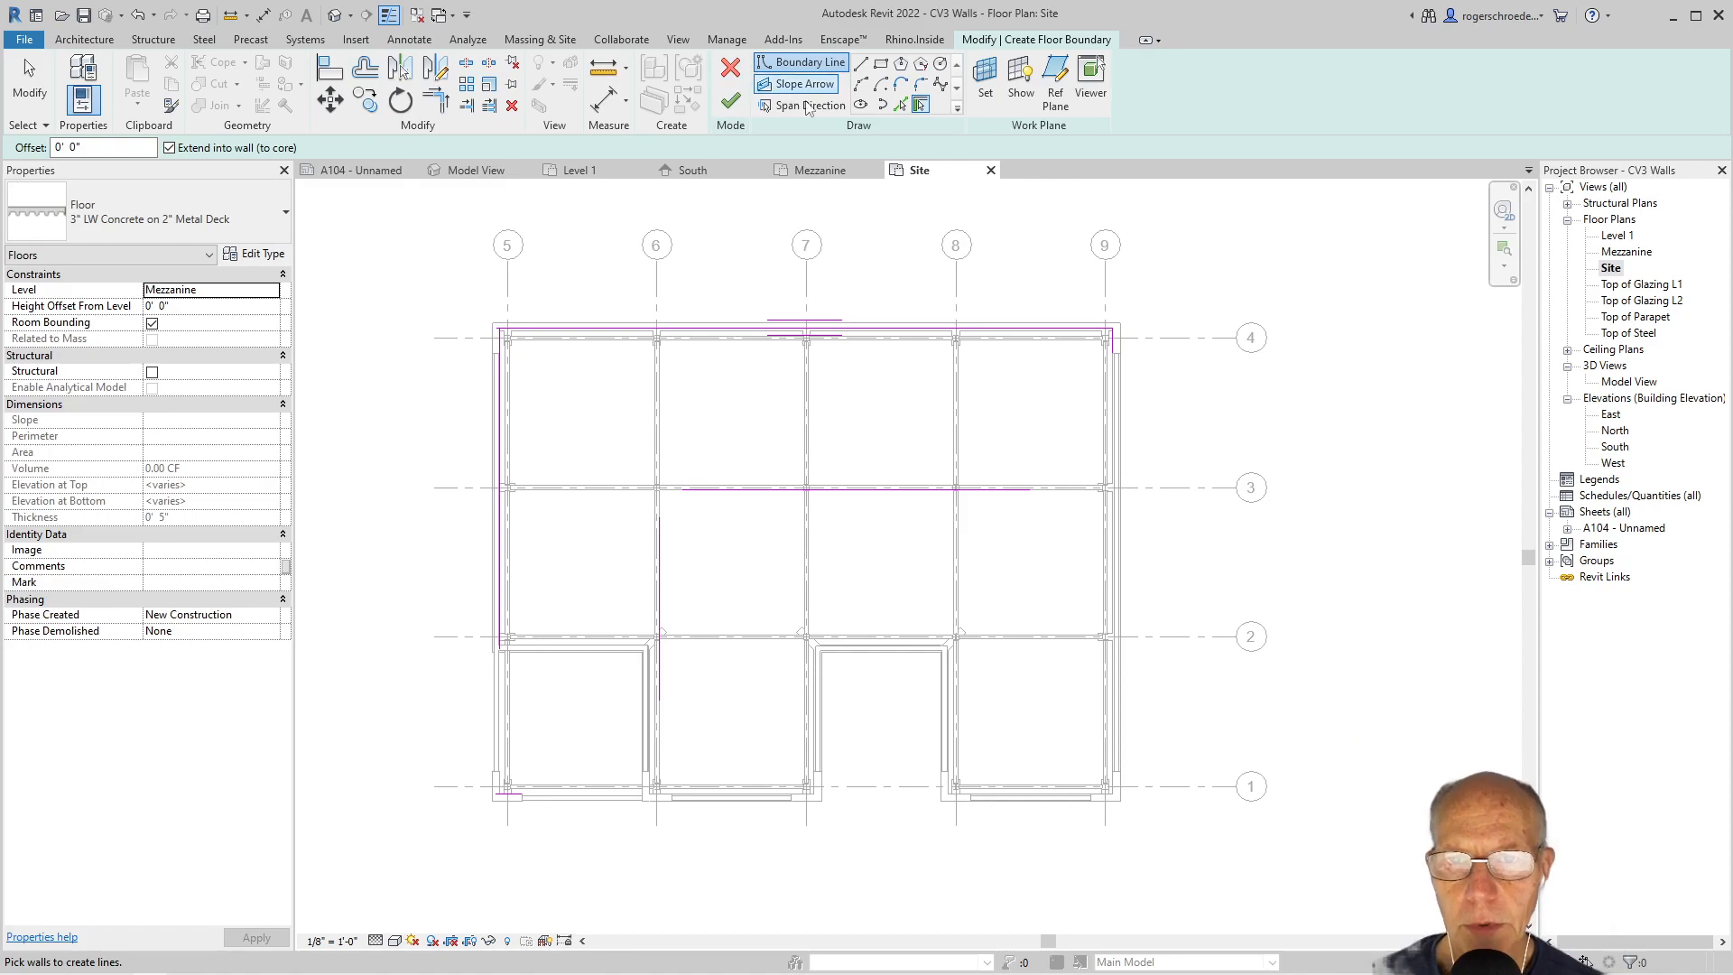
- Trim the grid 5 boundary line to corners with the grid 4 line and the short line at grid 1
{"action": "left_click", "coordinate": [434, 99]}
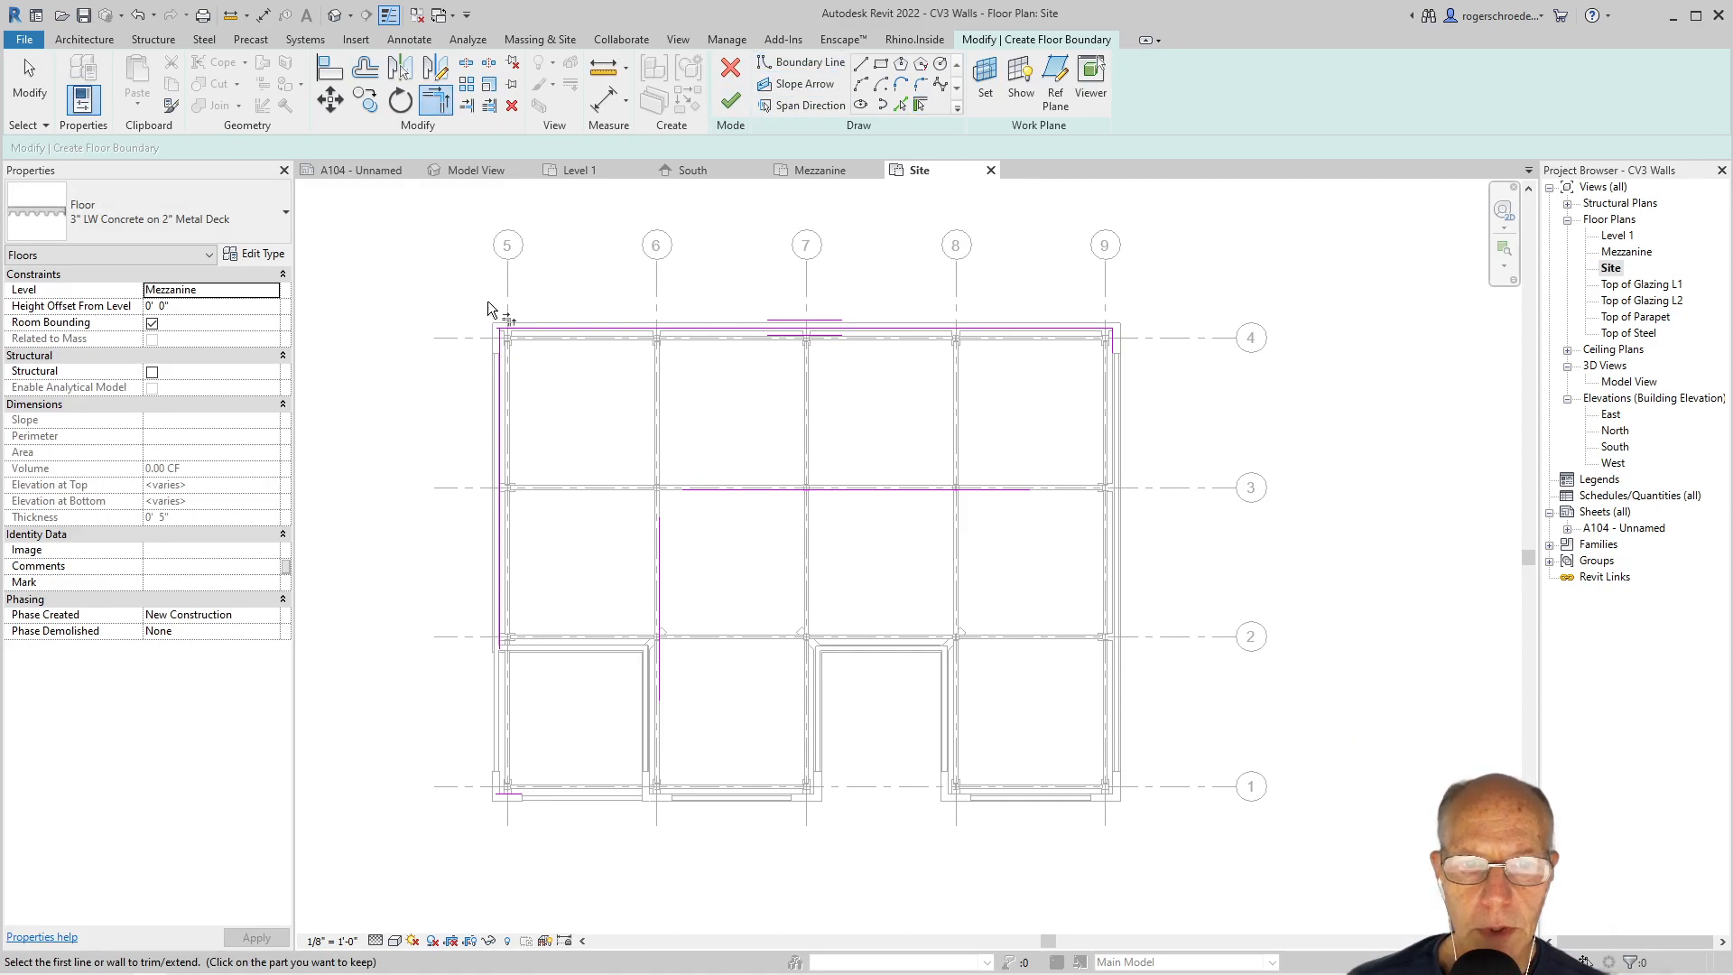
{"action": "left_click", "coordinate": [542, 331]}
{"action": "left_click", "coordinate": [502, 368]}
{"action": "left_click", "coordinate": [499, 611]}
{"action": "left_click", "coordinate": [502, 795]}
- Stretch the short boundary line along grid 1 from the grid 5 corner toward grid 6 to about 10'-3" long
{"action": "scroll", "coordinate": [539, 816], "scroll_direction": "up", "scroll_amount": 3}
{"action": "left_click", "coordinate": [31, 85]}
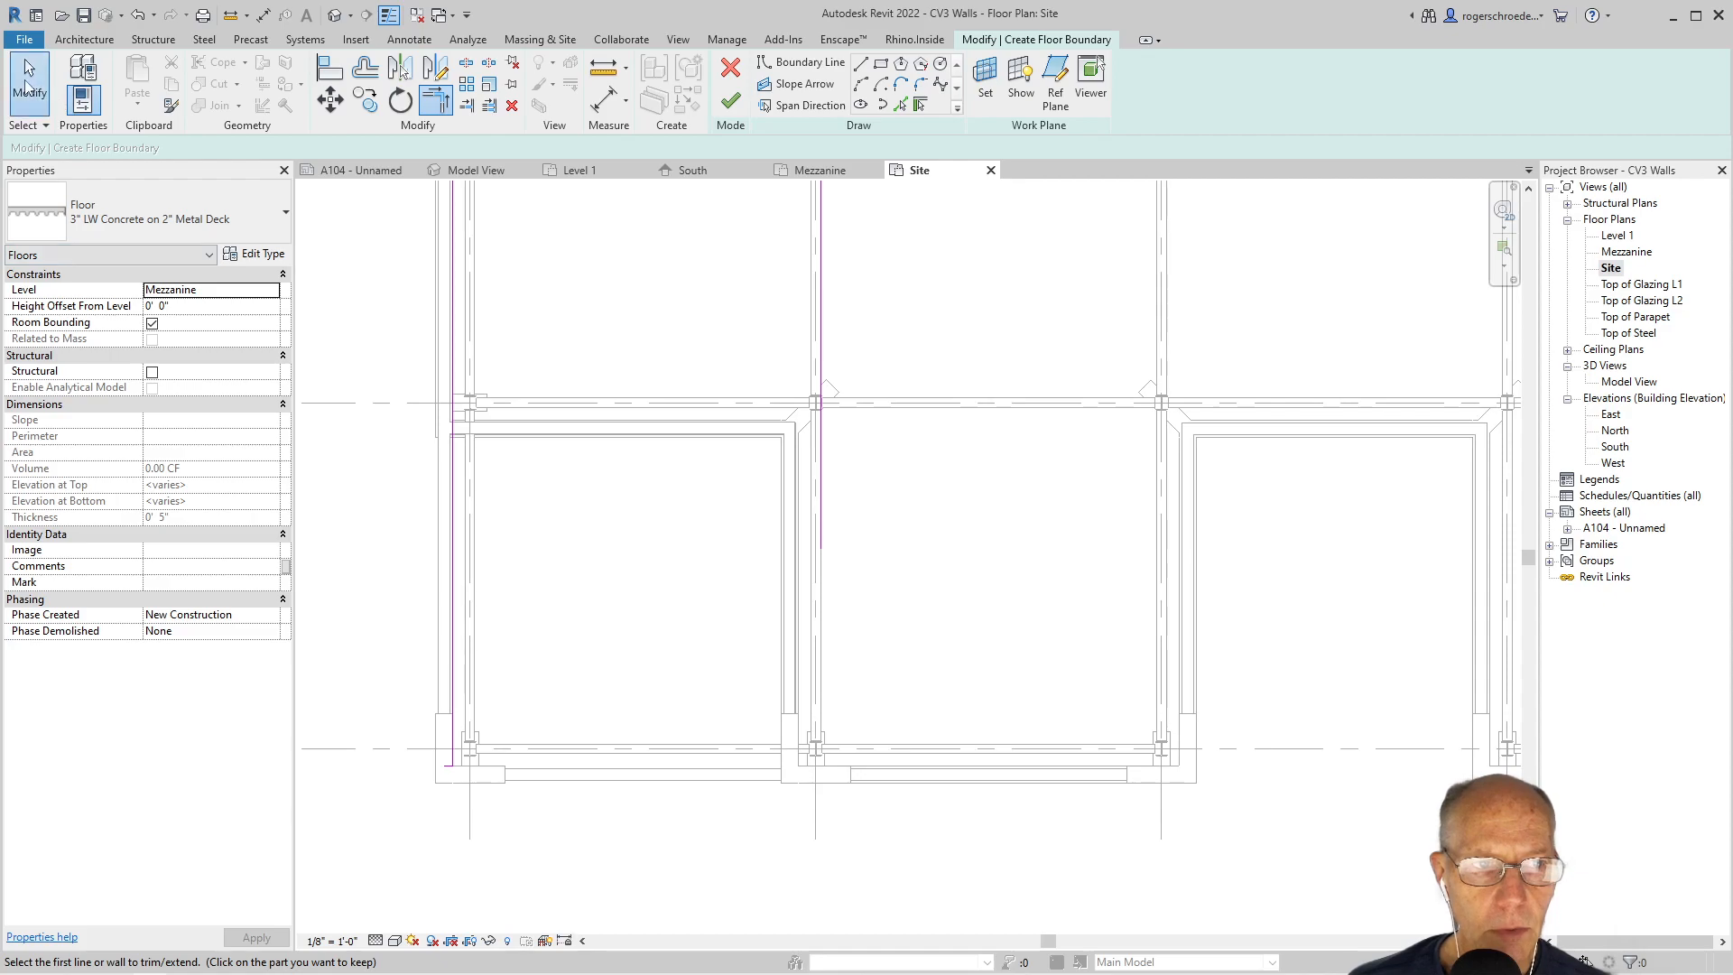
{"action": "left_click", "coordinate": [449, 763]}
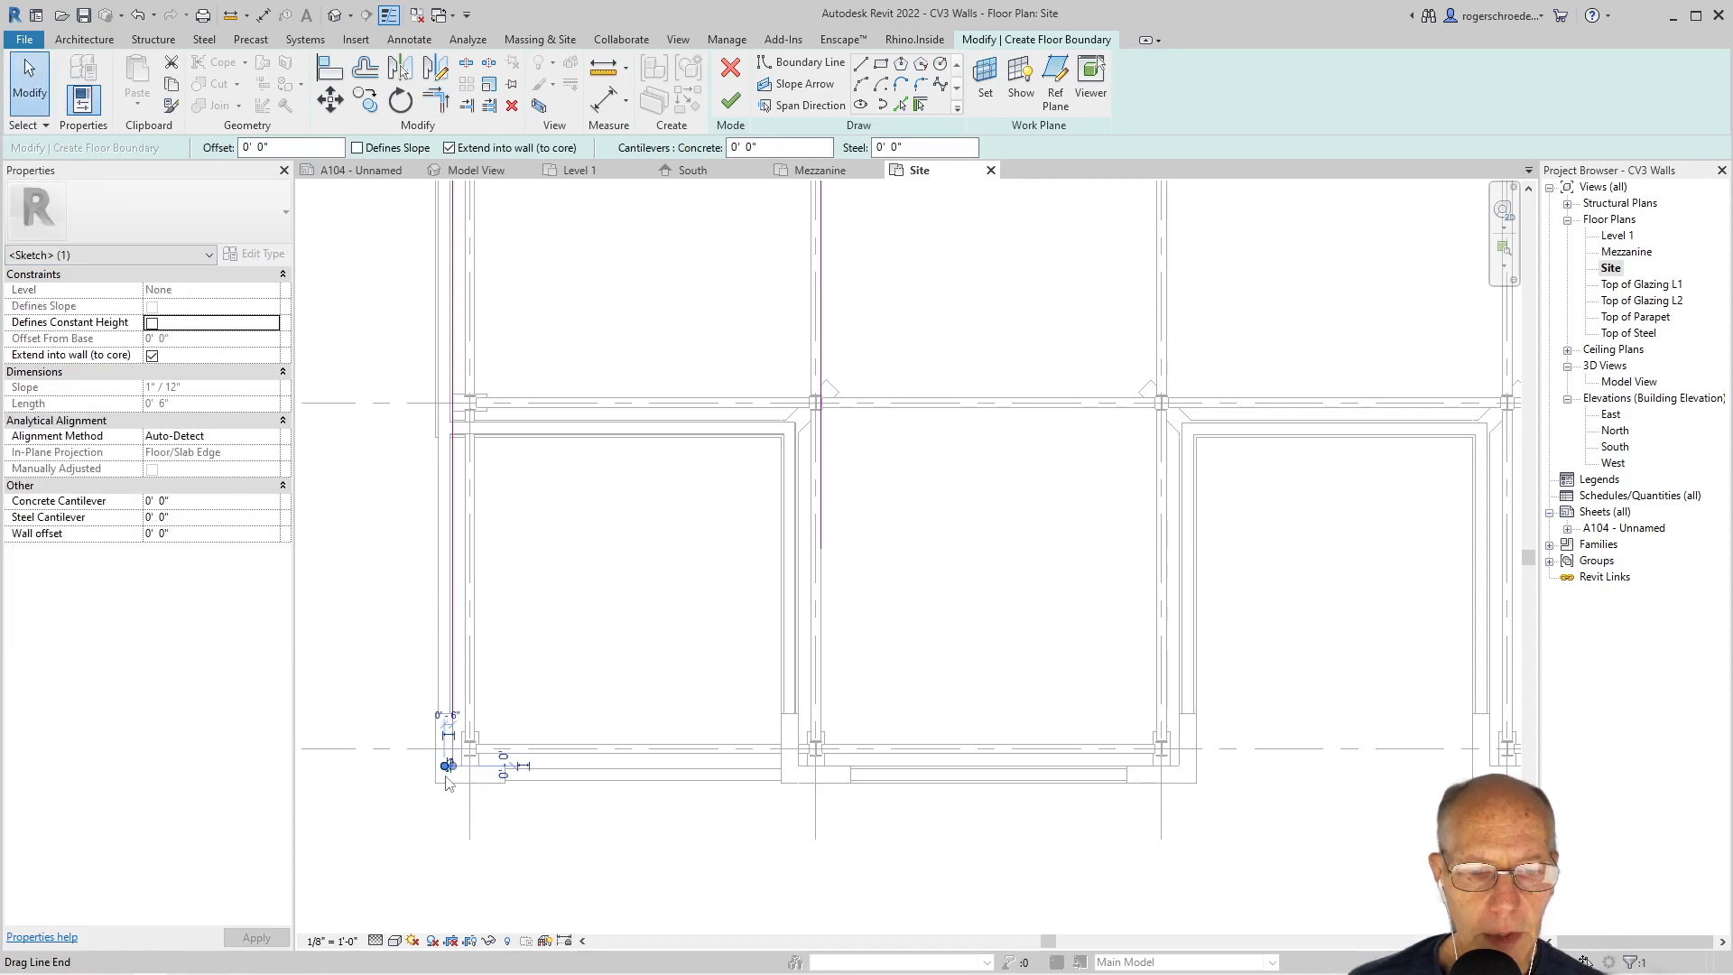
{"action": "scroll", "coordinate": [449, 766], "scroll_direction": "up", "scroll_amount": 3}
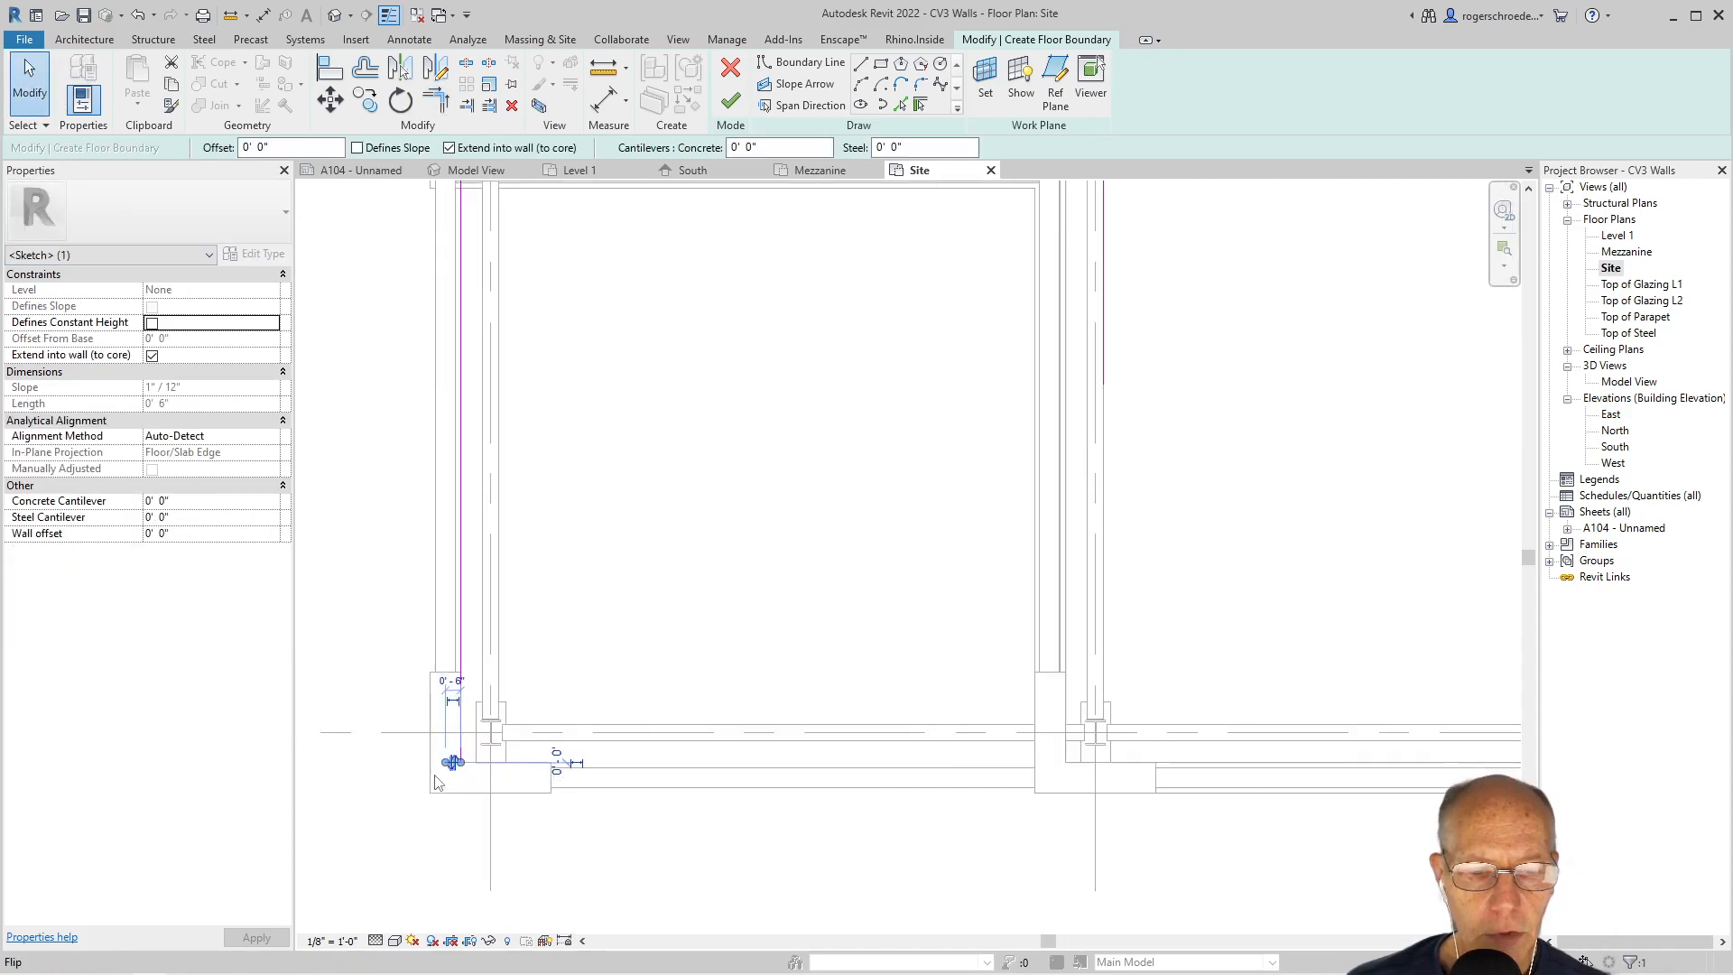
{"action": "left_click_drag", "start_coordinate": [452, 763], "coordinate": [880, 766]}
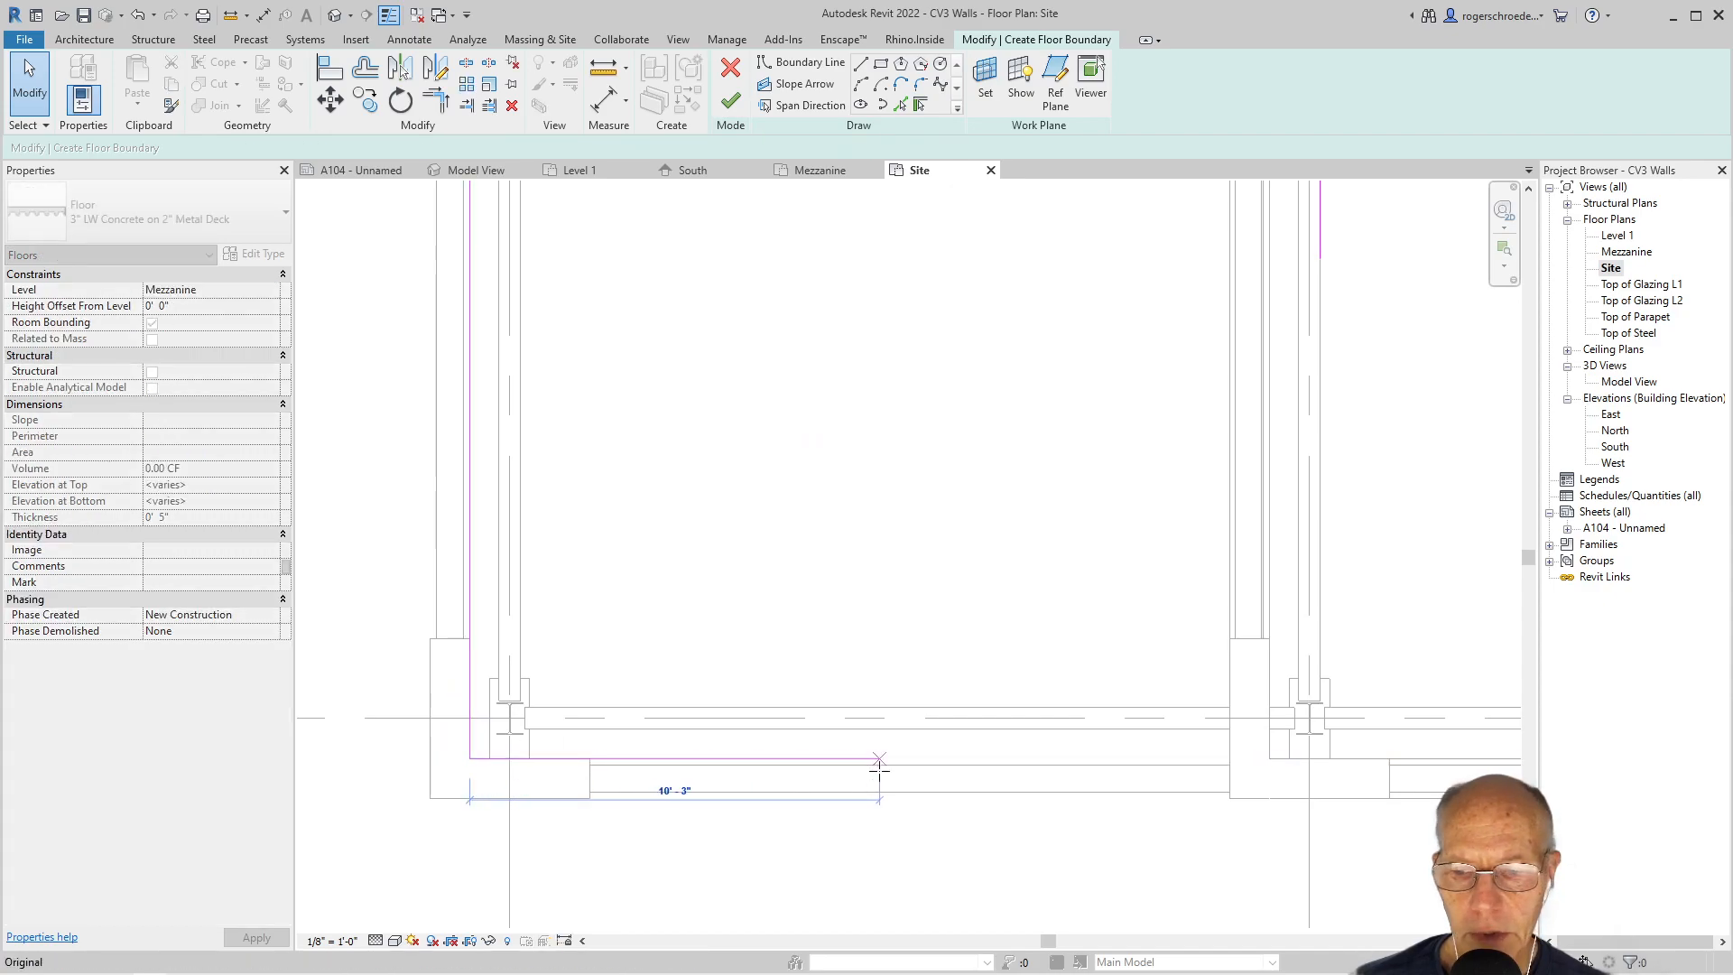
- Trim the grid 6 and grid 1 boundary lines to meet in a corner
{"action": "scroll", "coordinate": [873, 765], "scroll_direction": "down", "scroll_amount": 2}
{"action": "scroll", "coordinate": [873, 766], "scroll_direction": "down", "scroll_amount": 2}
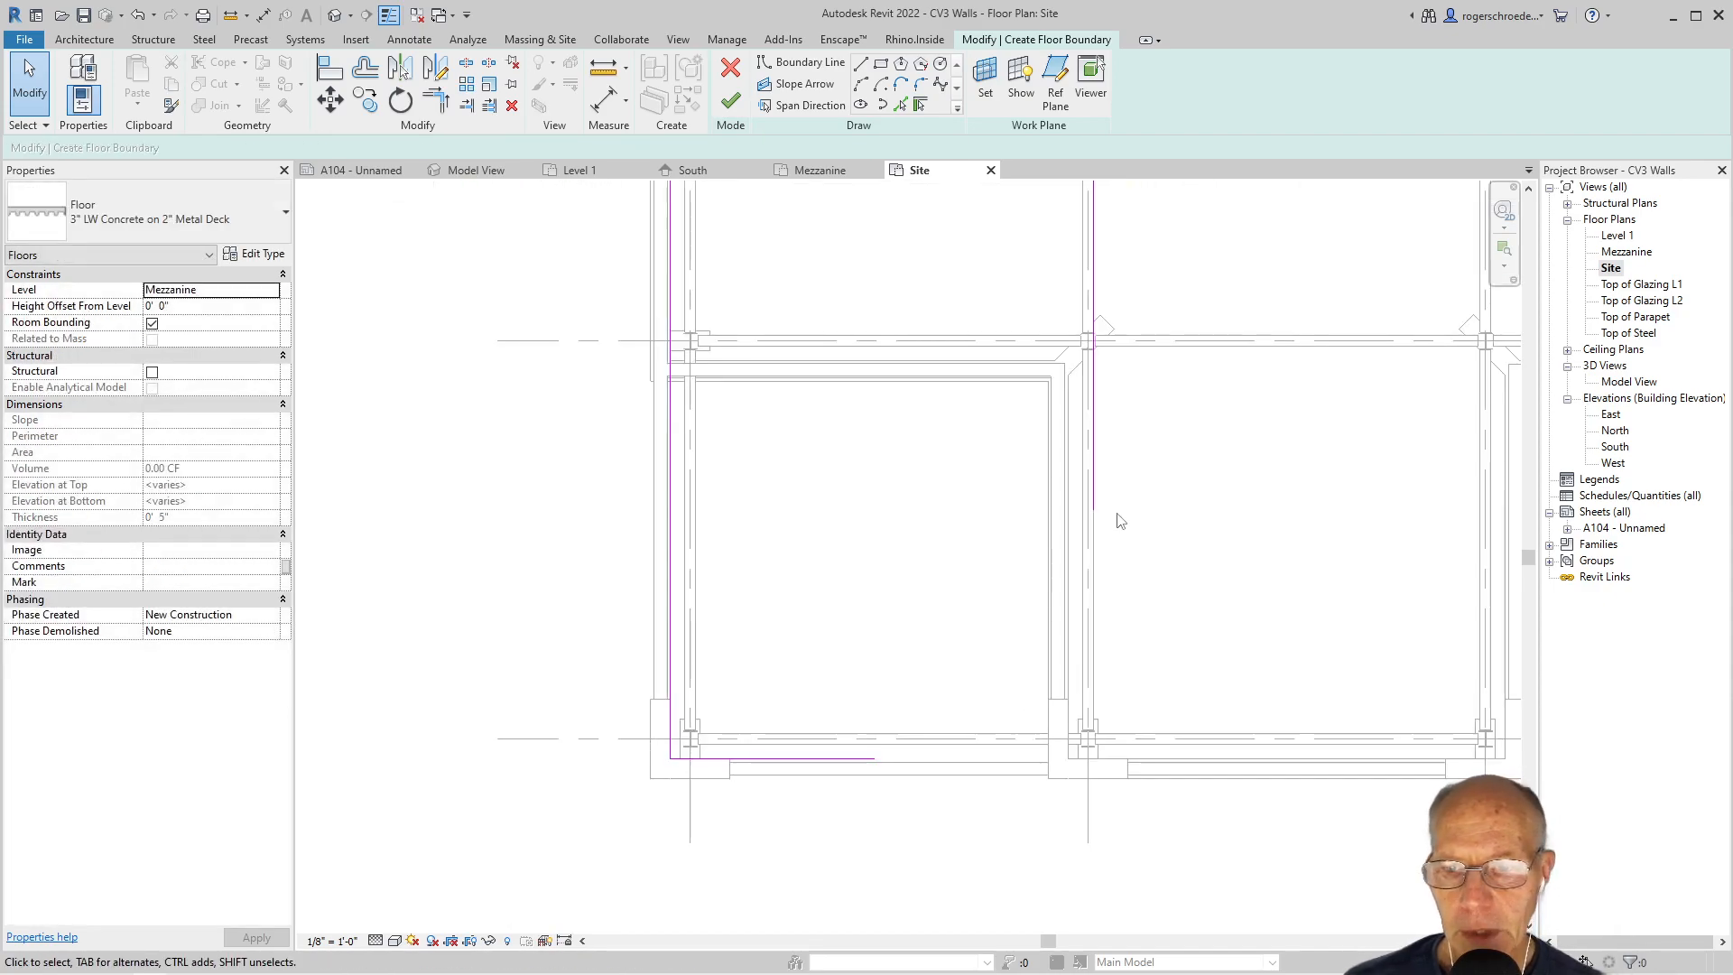
{"action": "key", "text": "t"}
{"action": "key", "text": "r"}
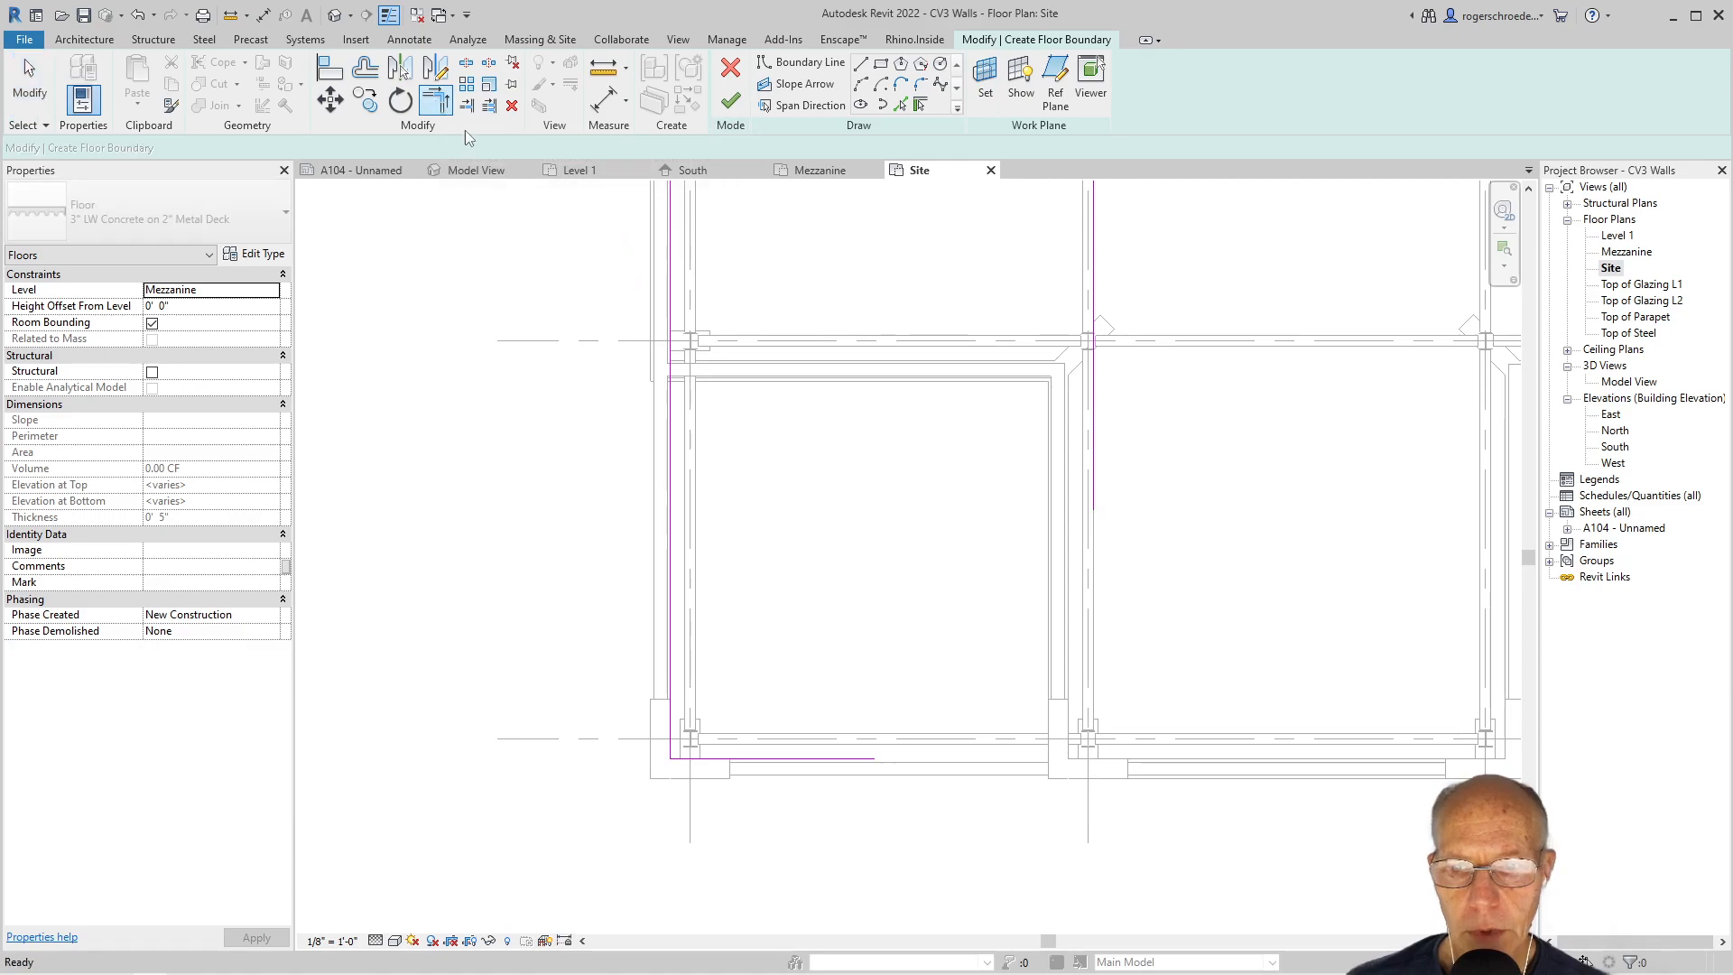
{"action": "left_click", "coordinate": [1092, 496]}
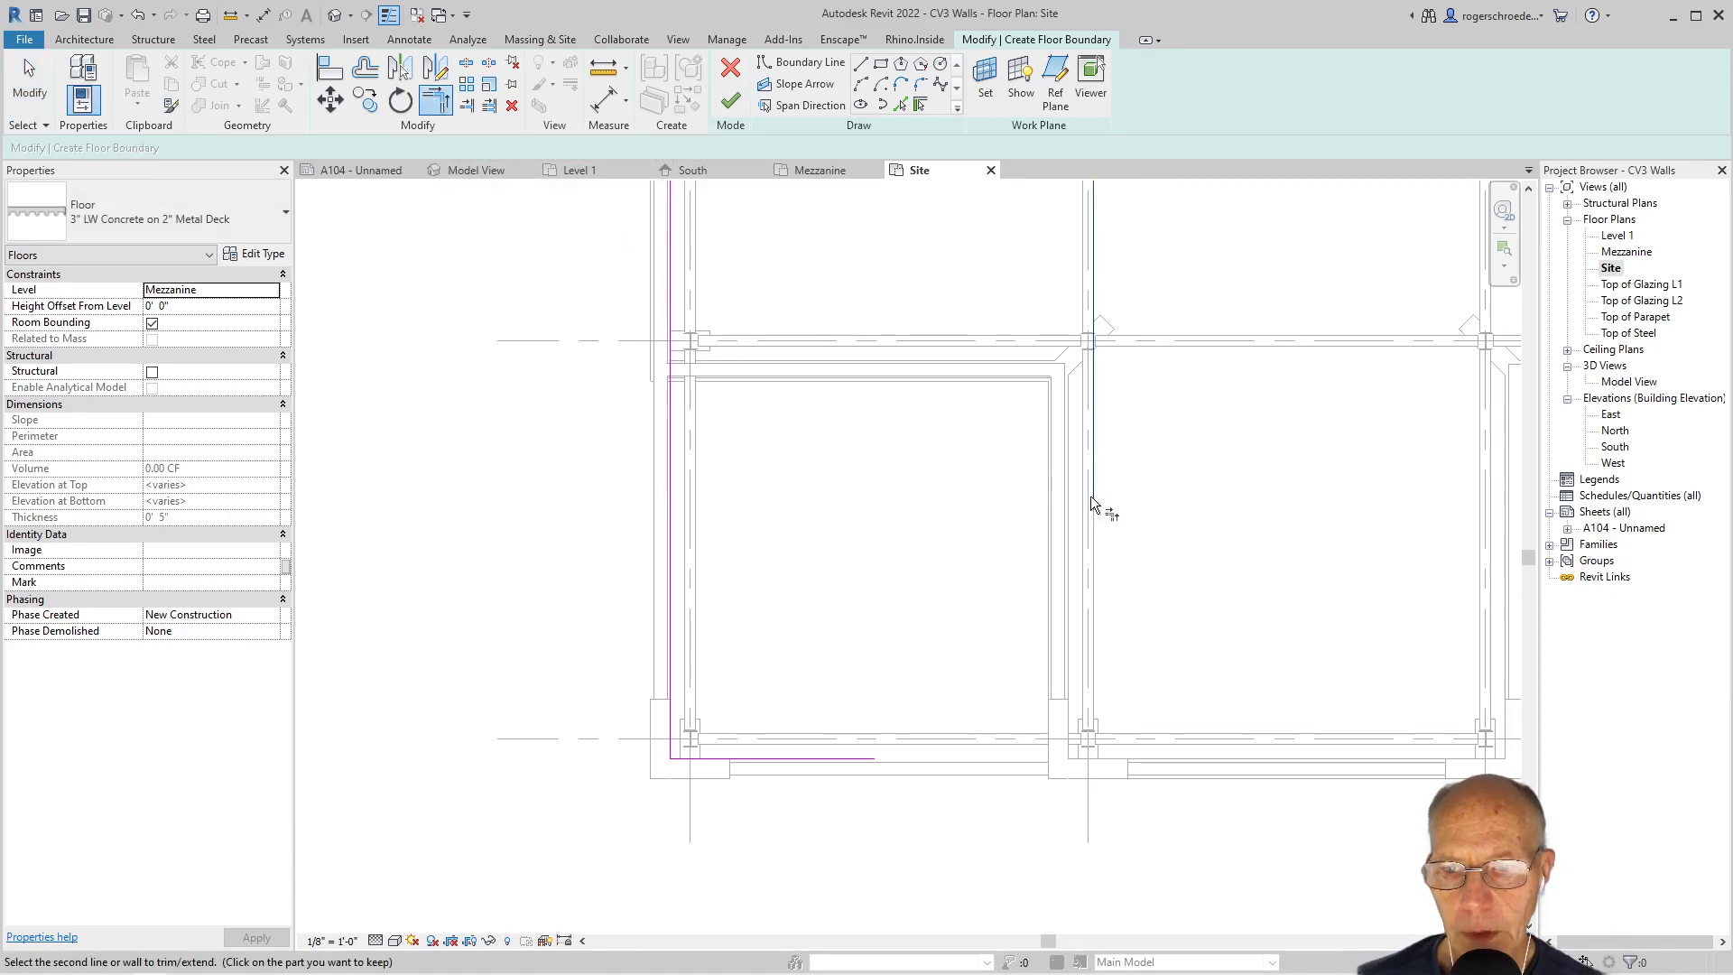
{"action": "left_click", "coordinate": [845, 761]}
- Trim the grid 3 boundary line to corners with the grid 6 line and the grid 9 line, closing the floor outline
{"action": "scroll", "coordinate": [1173, 615], "scroll_direction": "down", "scroll_amount": 2}
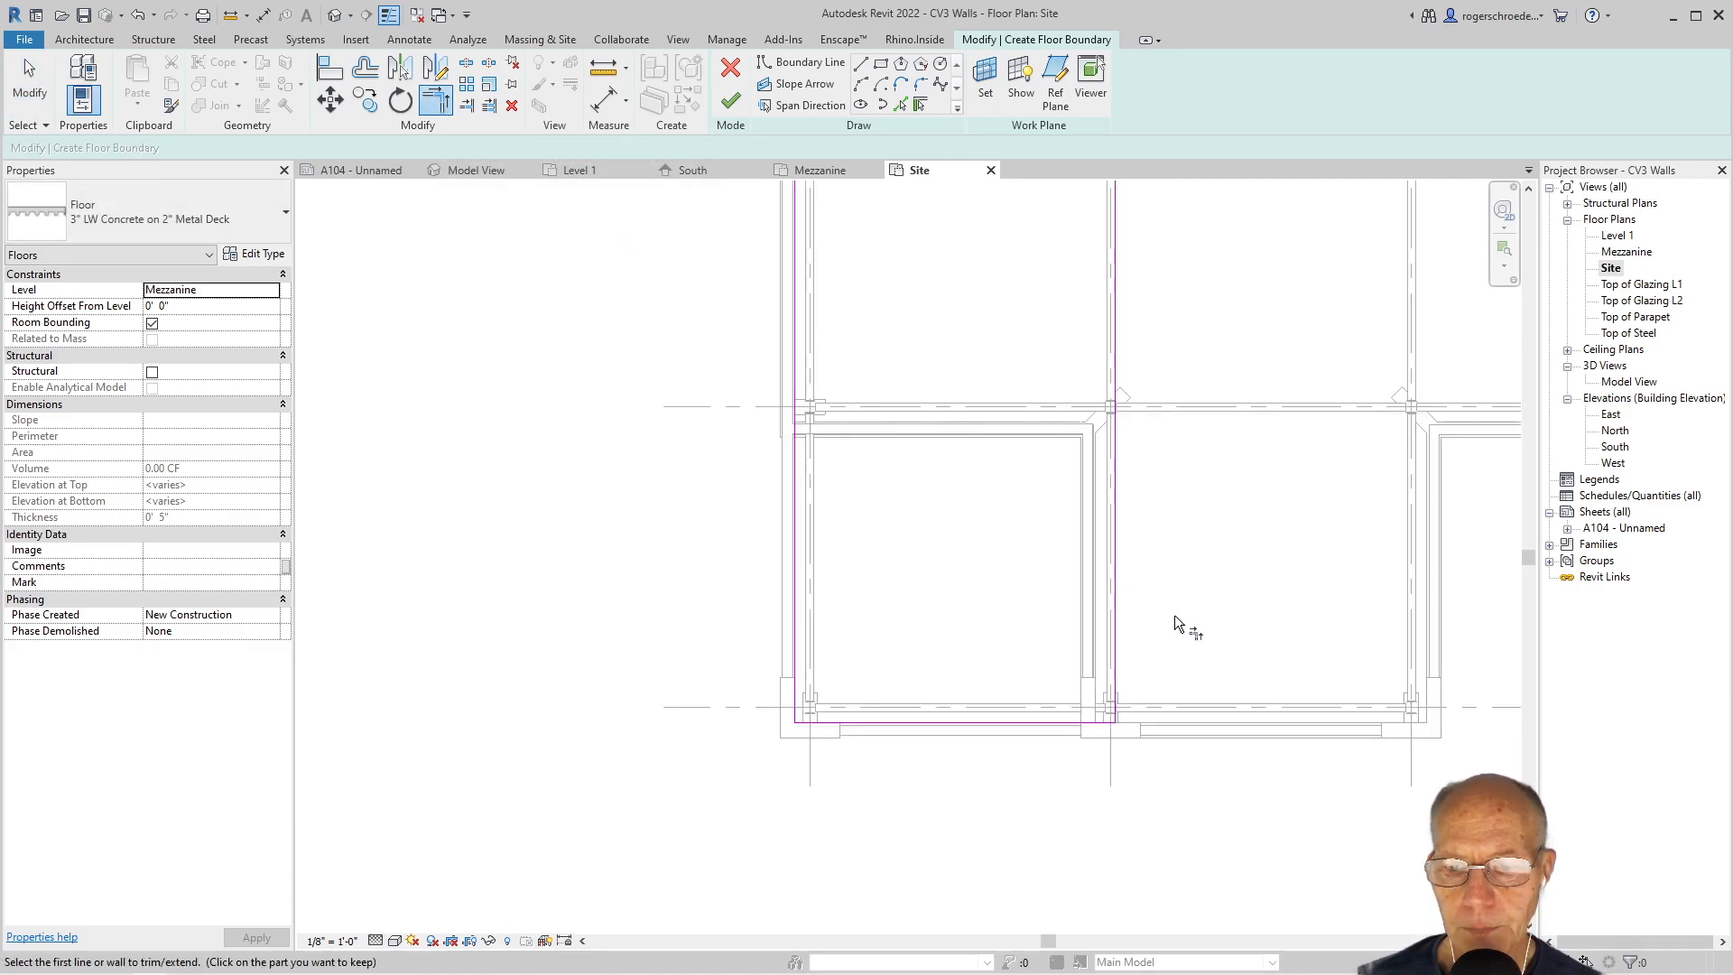
{"action": "middle_click_drag", "start_coordinate": [1193, 555], "coordinate": [562, 591]}
{"action": "left_click", "coordinate": [583, 548]}
{"action": "left_click", "coordinate": [517, 620]}
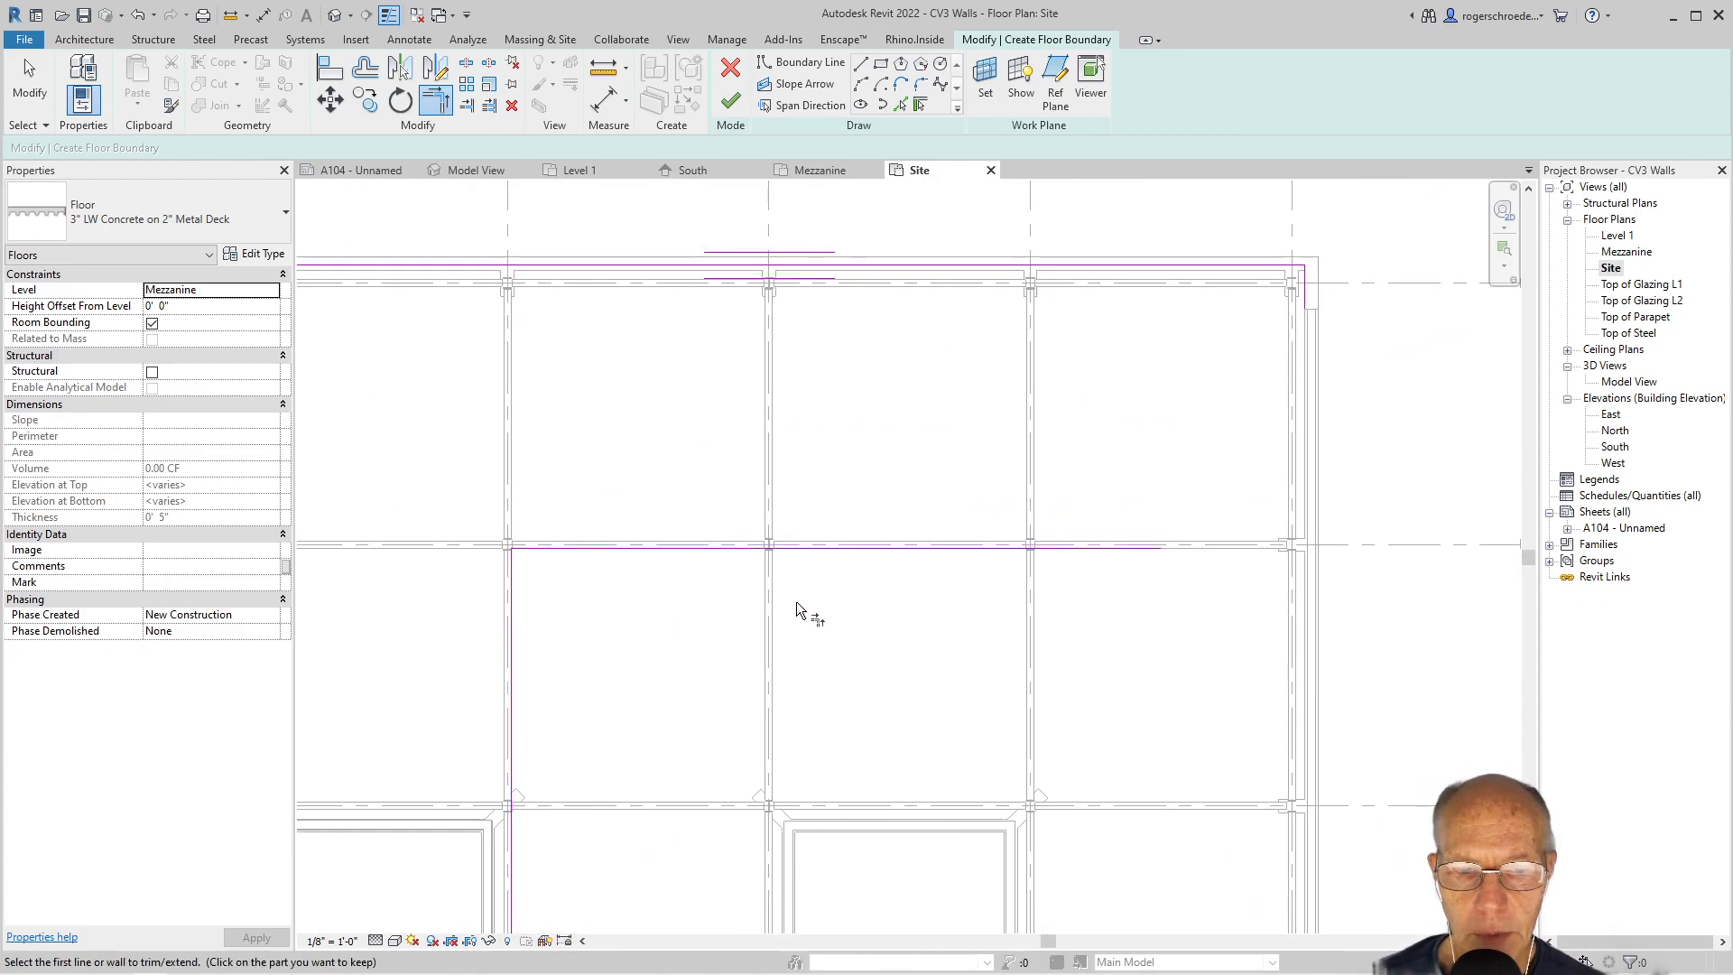
{"action": "left_click", "coordinate": [1312, 290]}
{"action": "left_click", "coordinate": [1135, 548]}
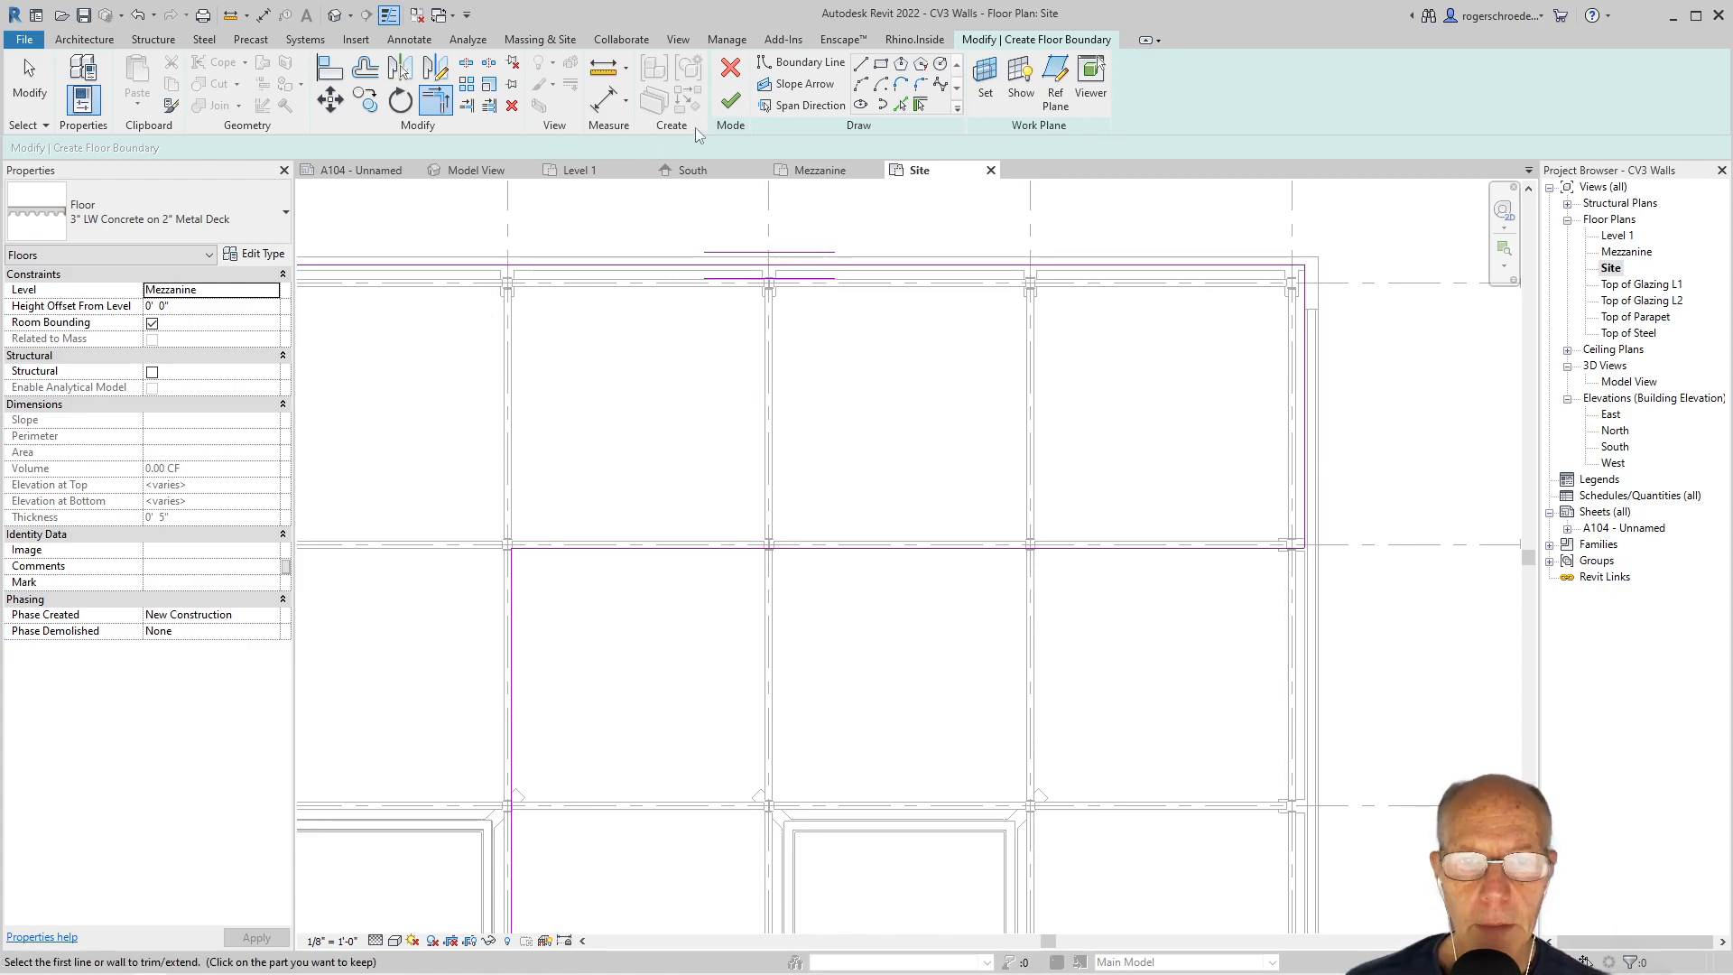
- Finish the mezzanine floor without attaching the walls to its bottom and without joining geometry with the overlapping walls
{"action": "middle_click_drag", "start_coordinate": [396, 477], "coordinate": [731, 488]}
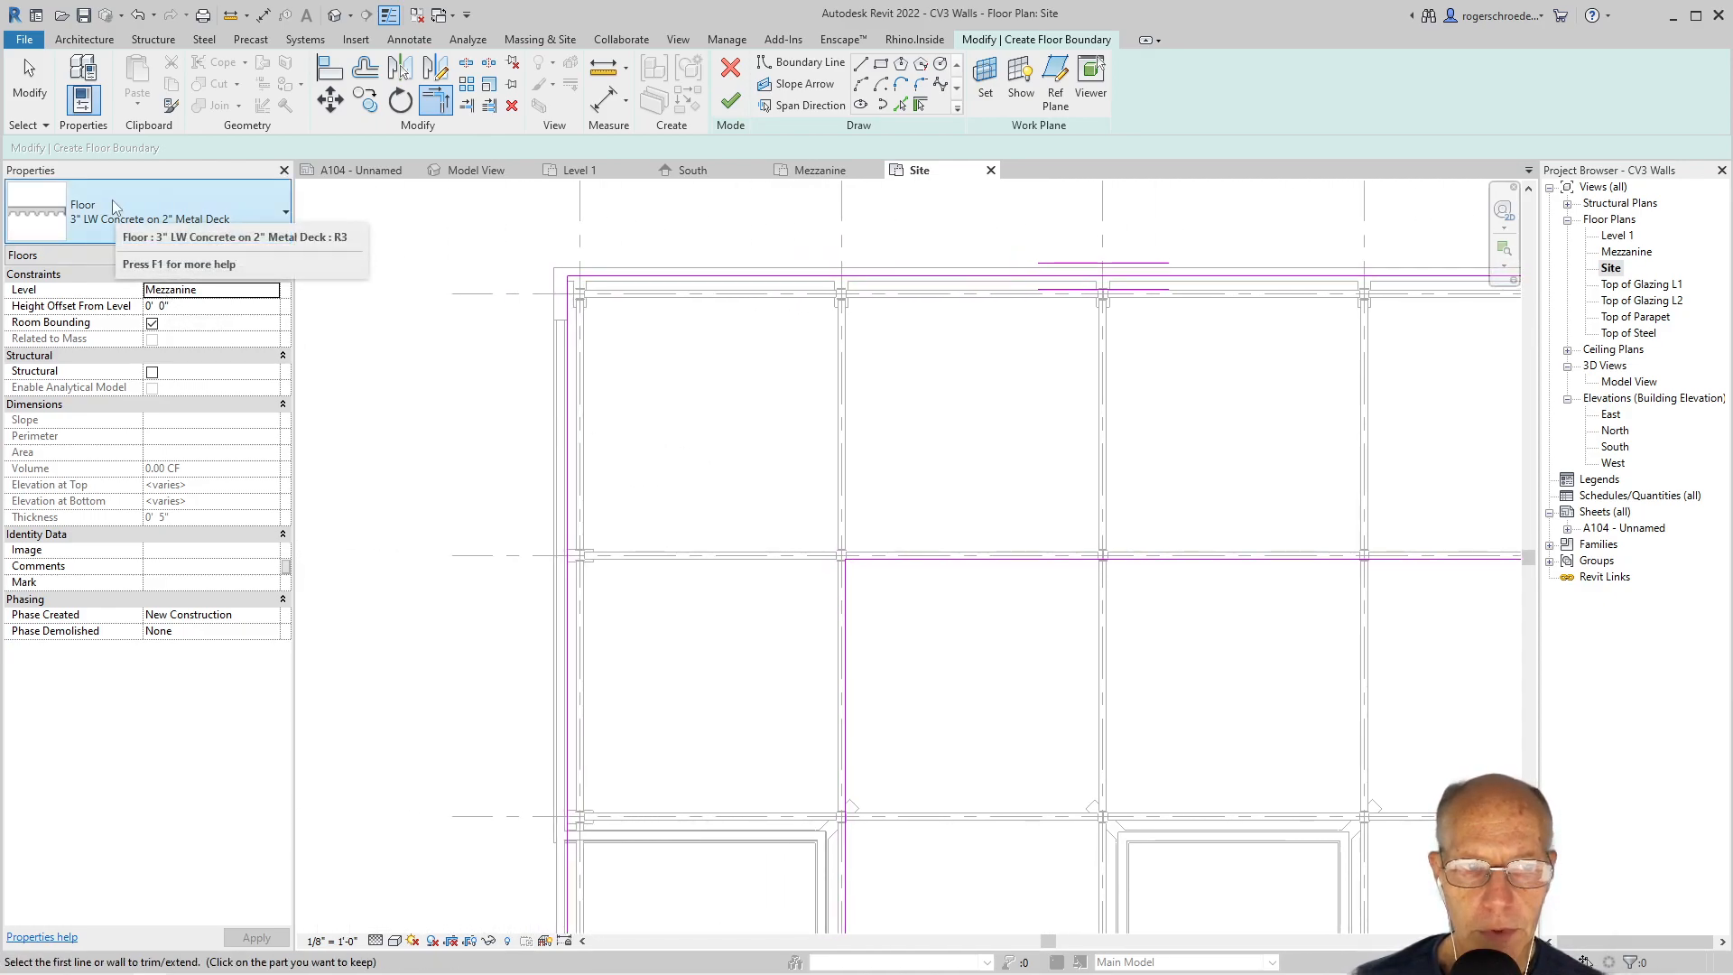
{"action": "left_click", "coordinate": [724, 111]}
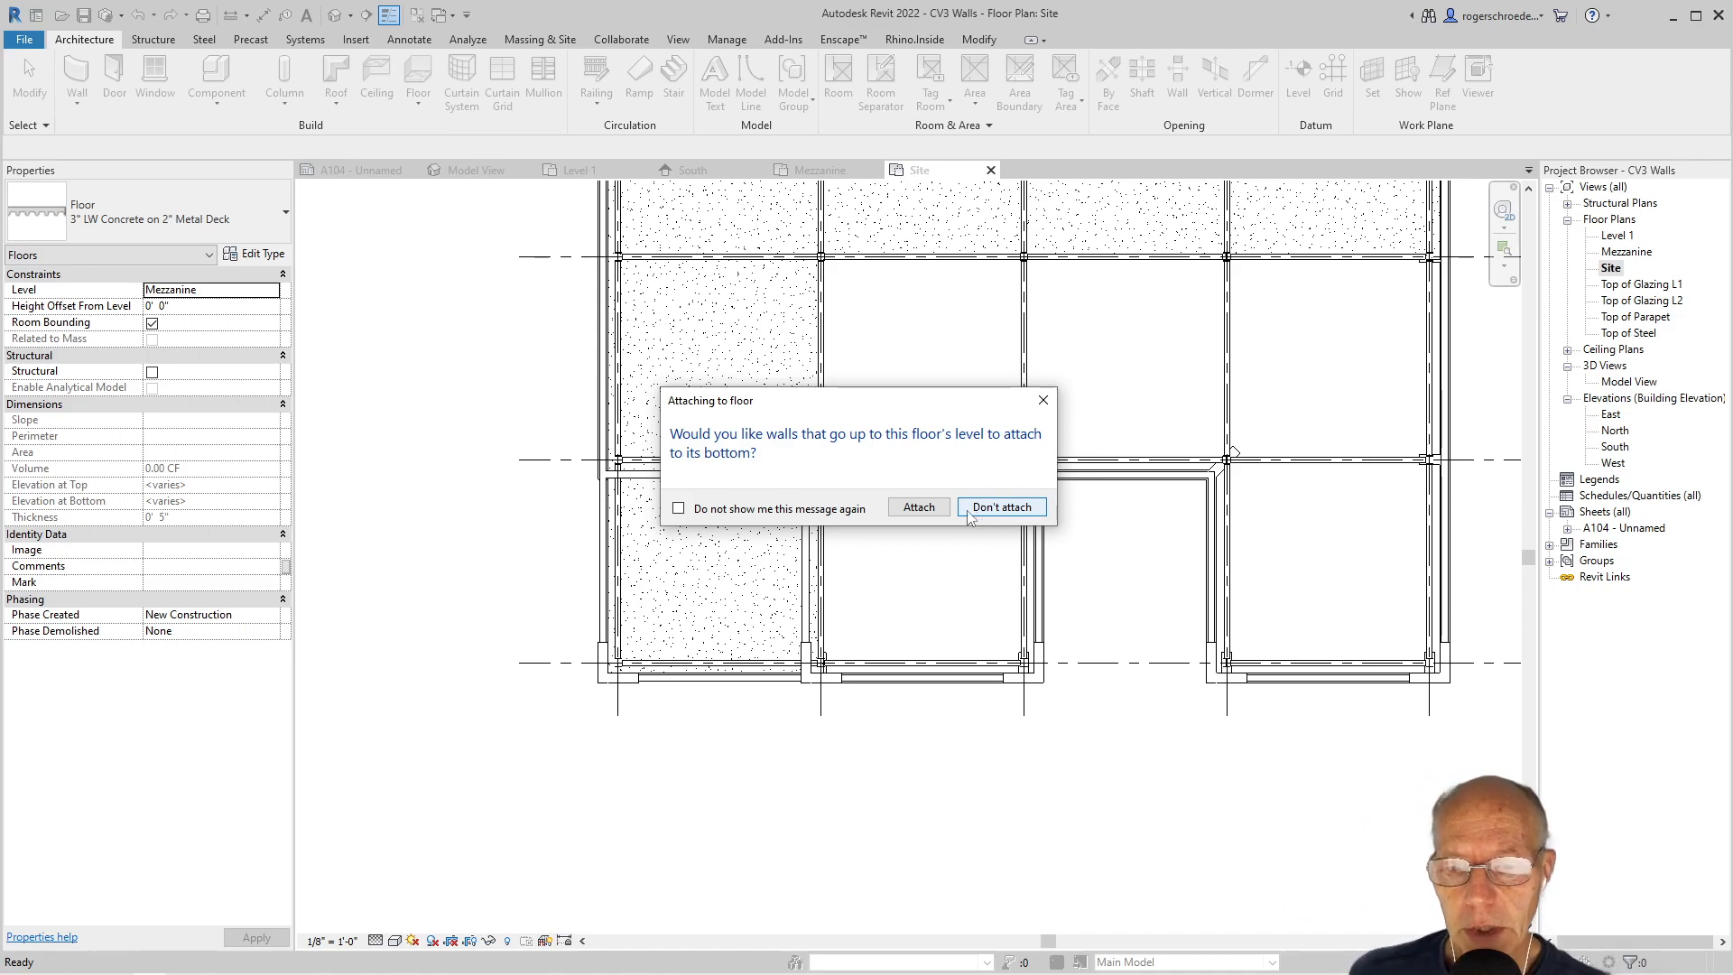
{"action": "left_click", "coordinate": [1000, 507]}
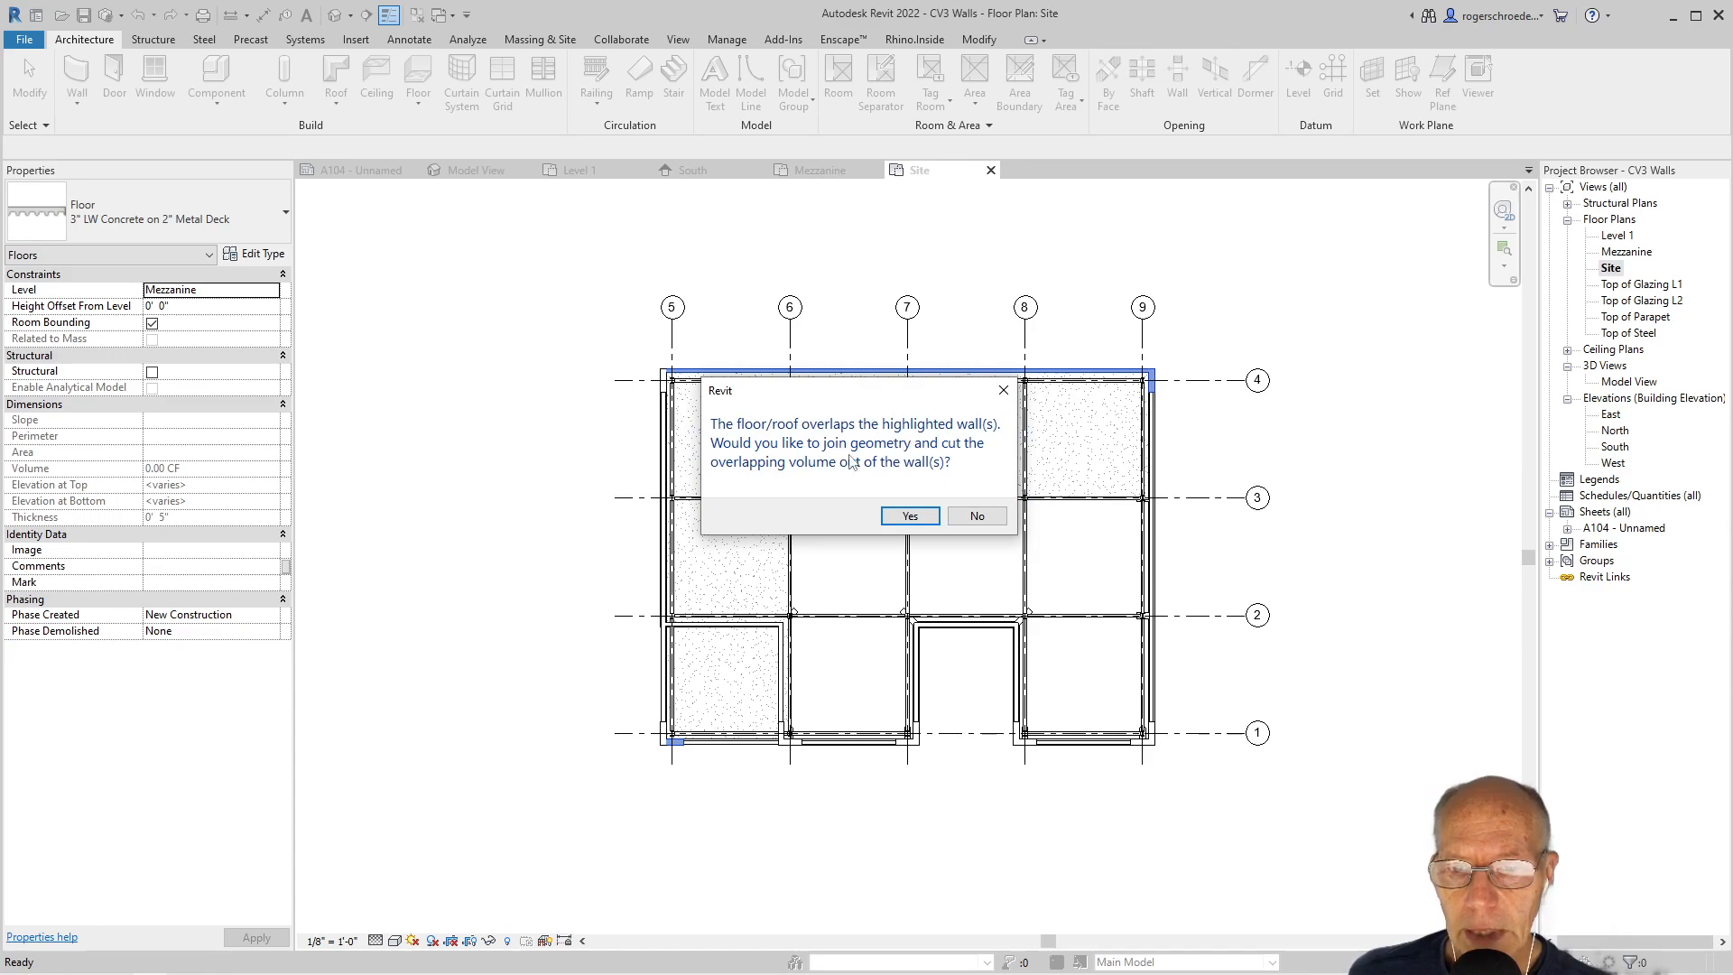
{"action": "left_click", "coordinate": [964, 519]}
- Open the Model View 3D view, deselect the new mezzanine floor and examine its edge along the steel beams up close
{"action": "scroll", "coordinate": [961, 516], "scroll_direction": "up", "scroll_amount": 4}
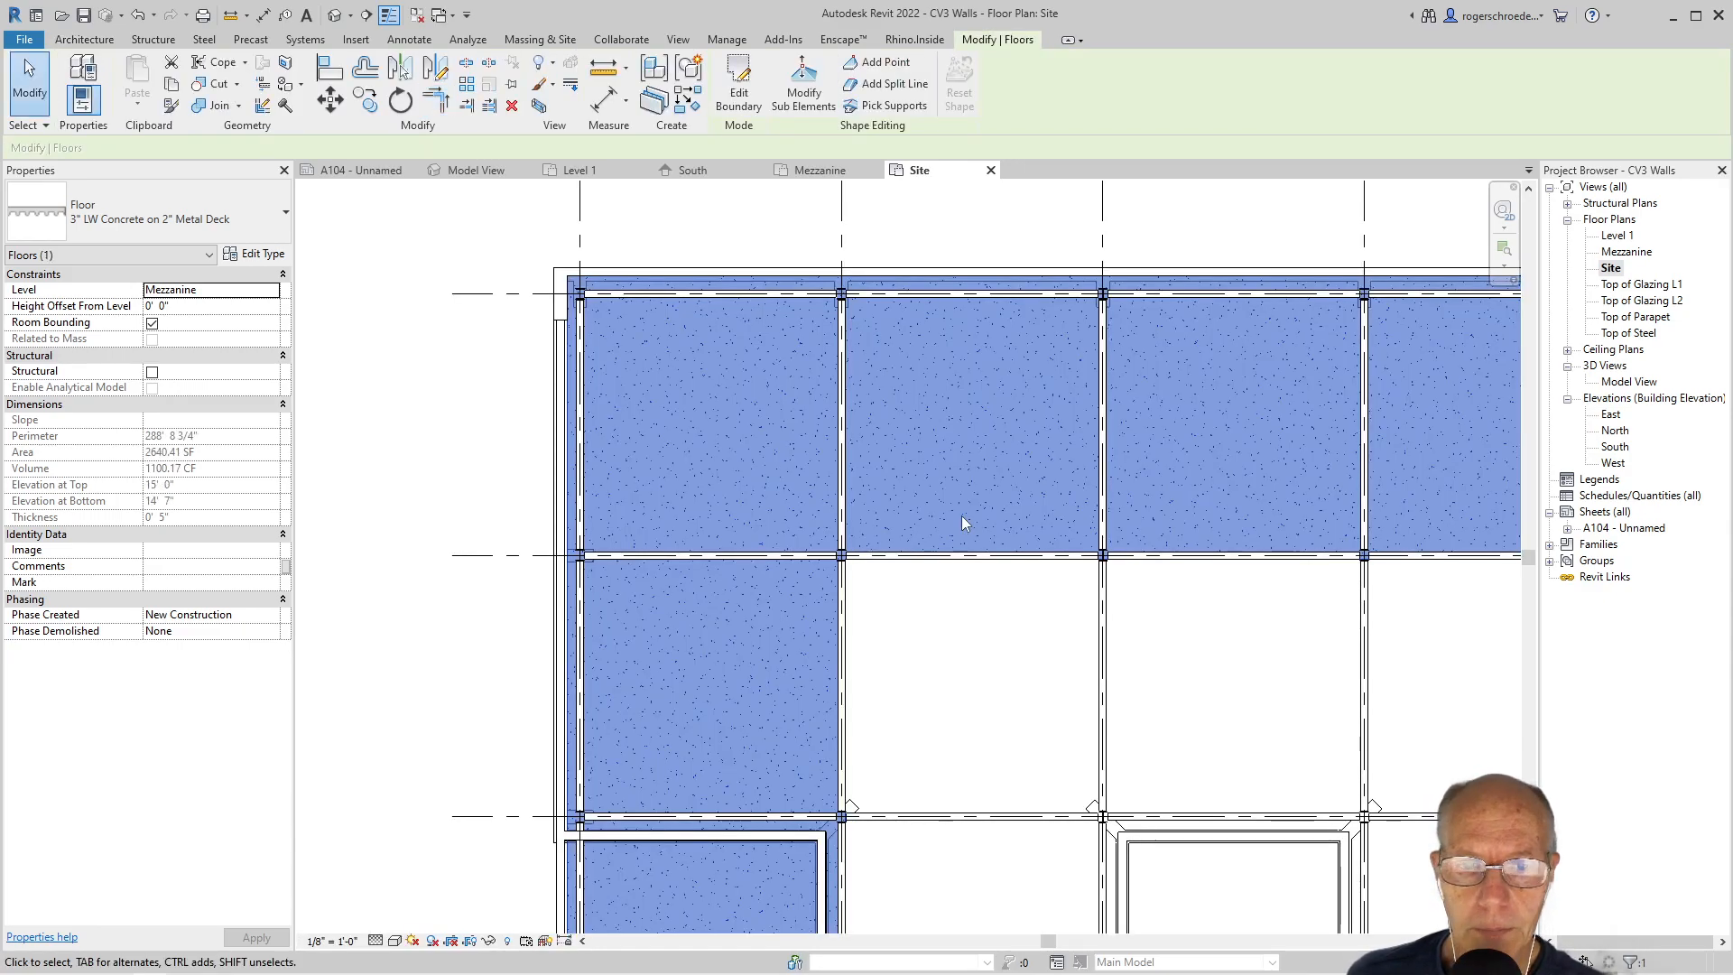
{"action": "scroll", "coordinate": [477, 636], "scroll_direction": "down", "scroll_amount": 3}
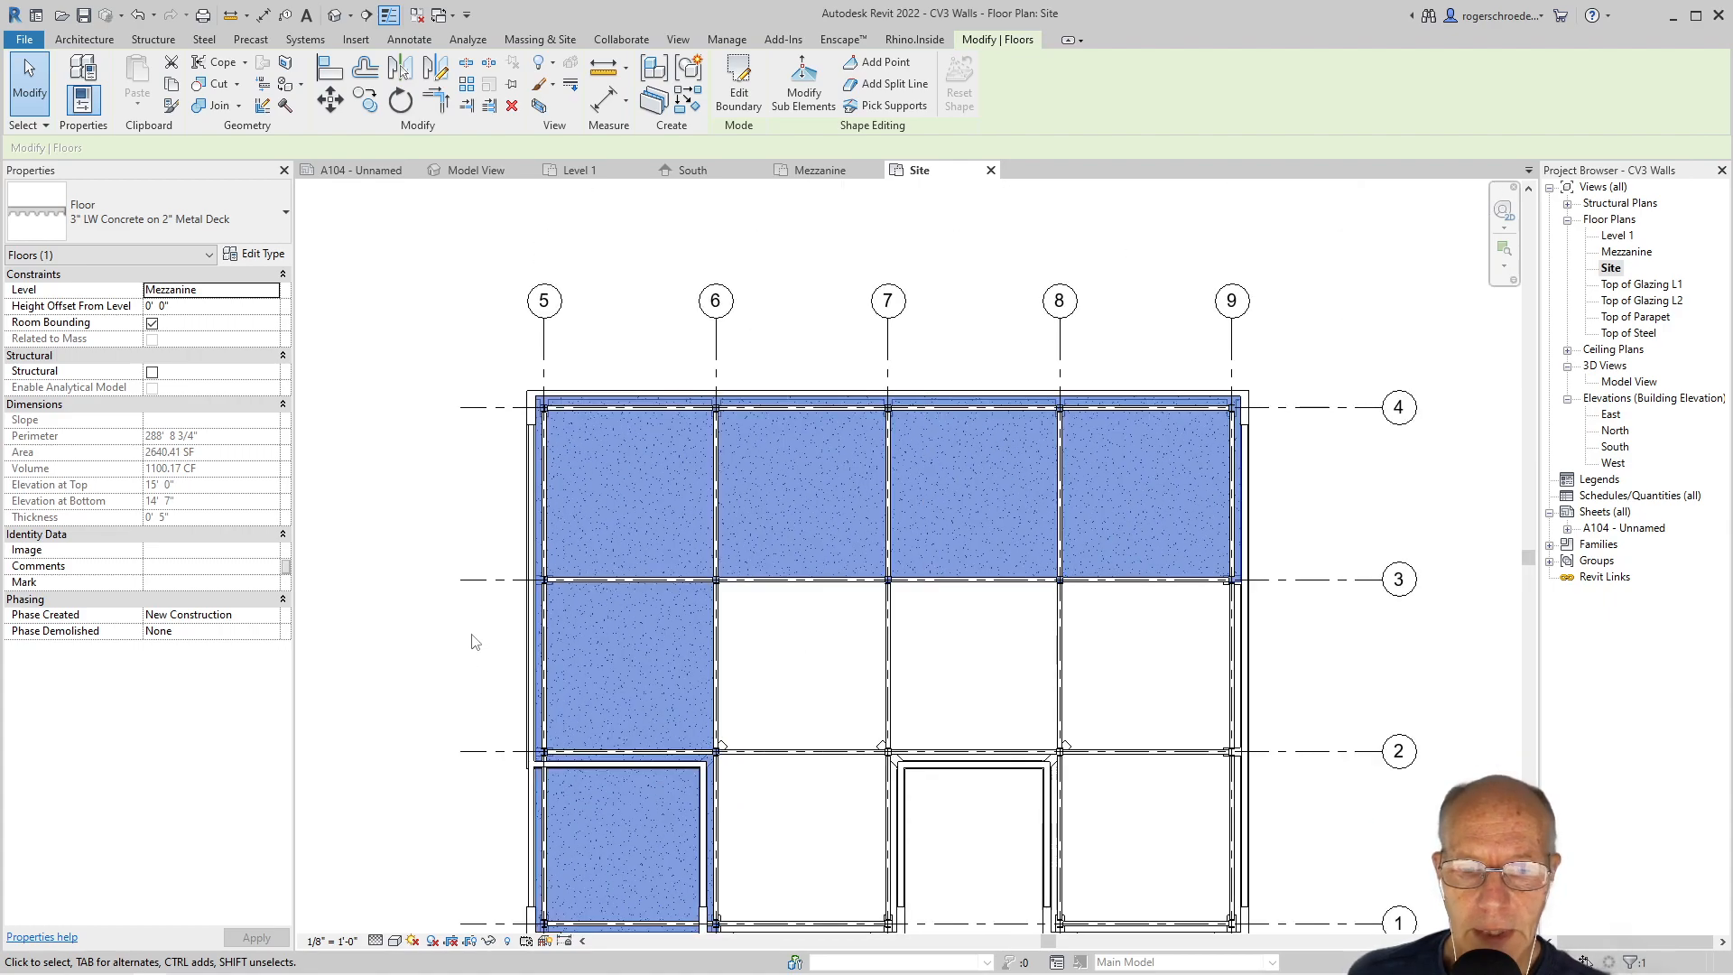
{"action": "middle_click_drag", "start_coordinate": [454, 688], "coordinate": [518, 538]}
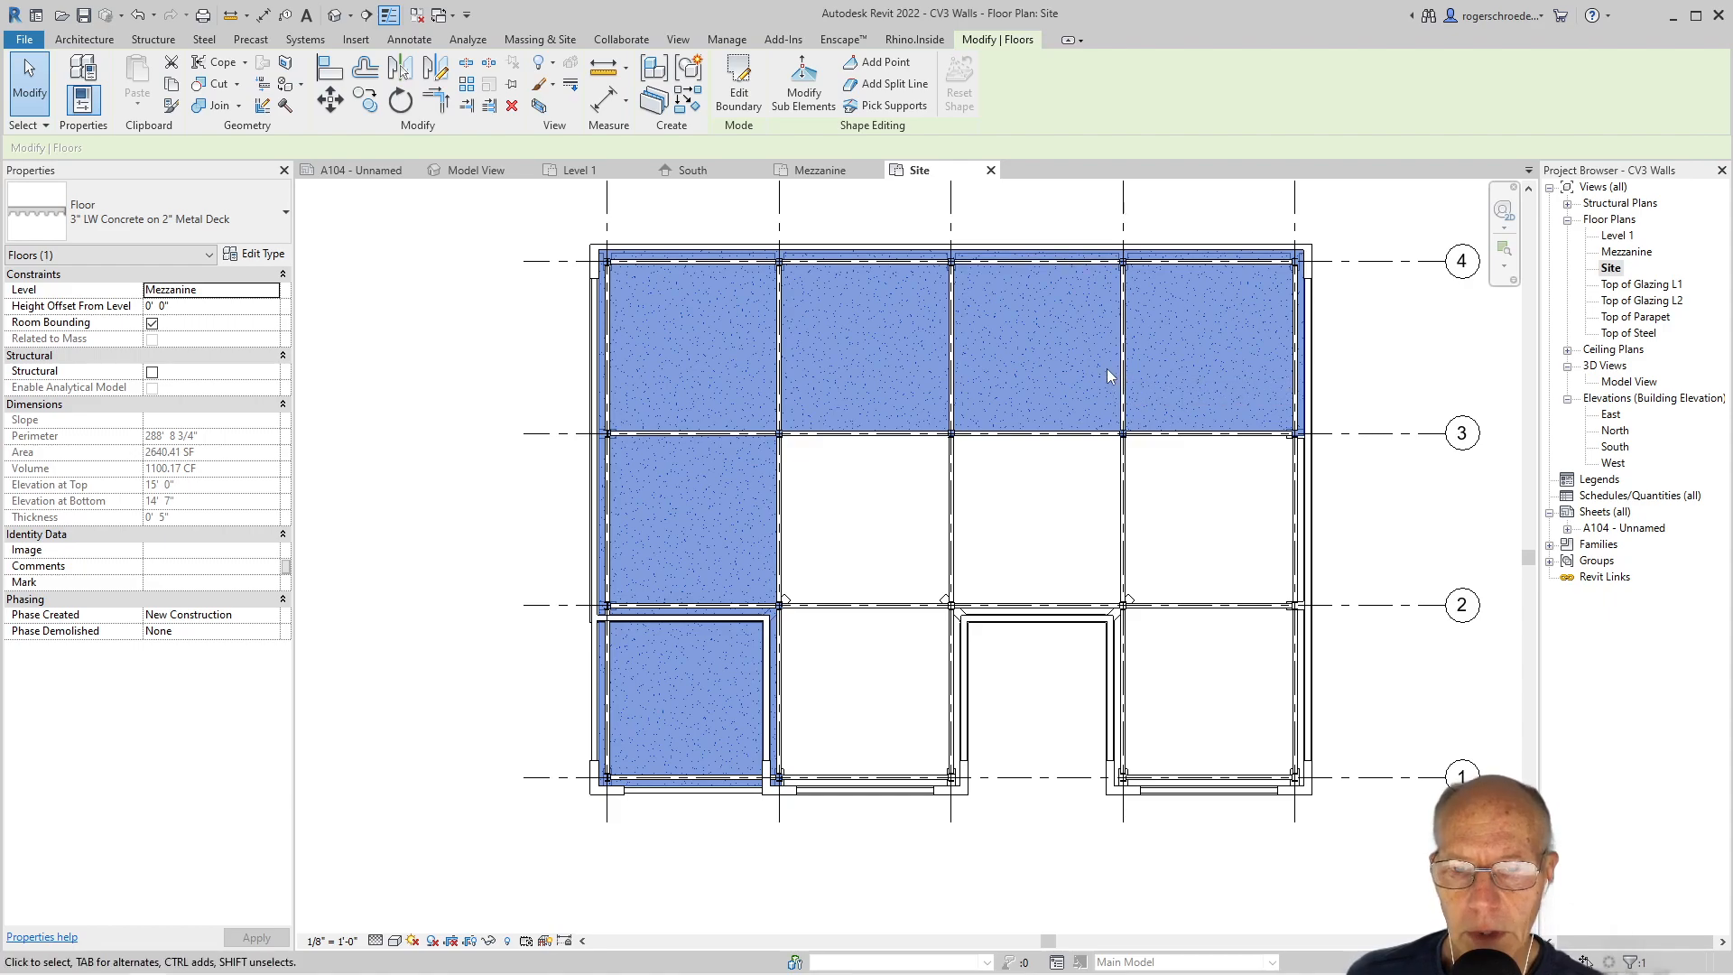
{"action": "left_click", "coordinate": [461, 172]}
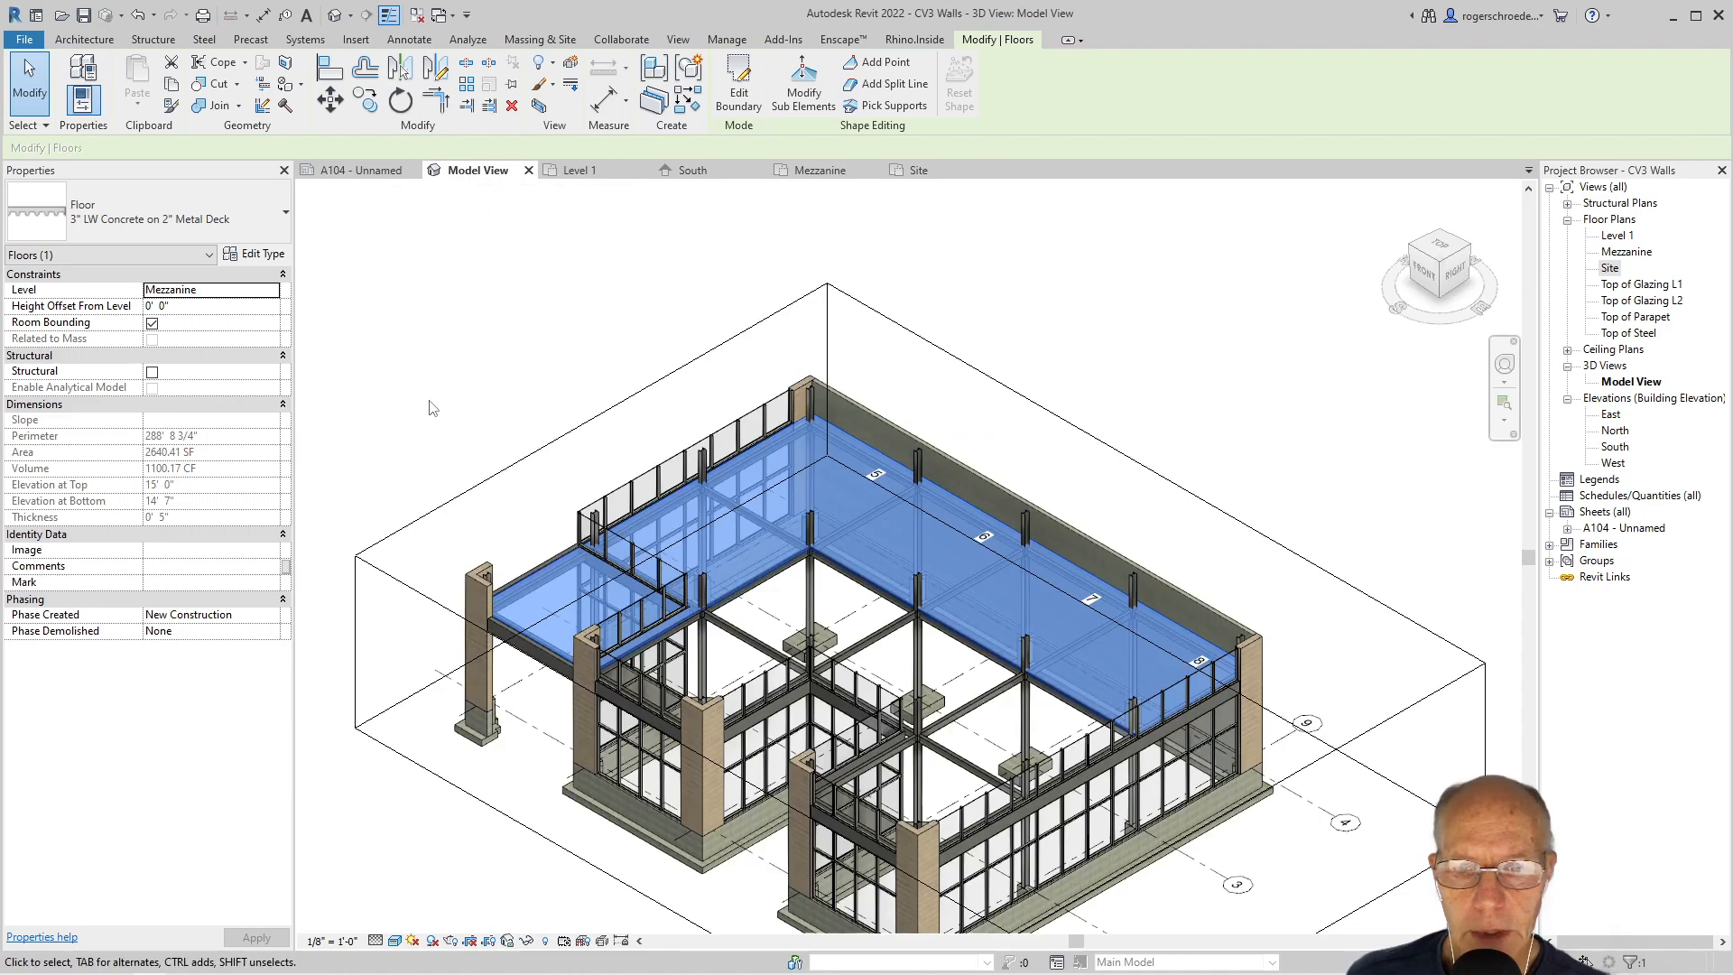
{"action": "left_click", "coordinate": [437, 407]}
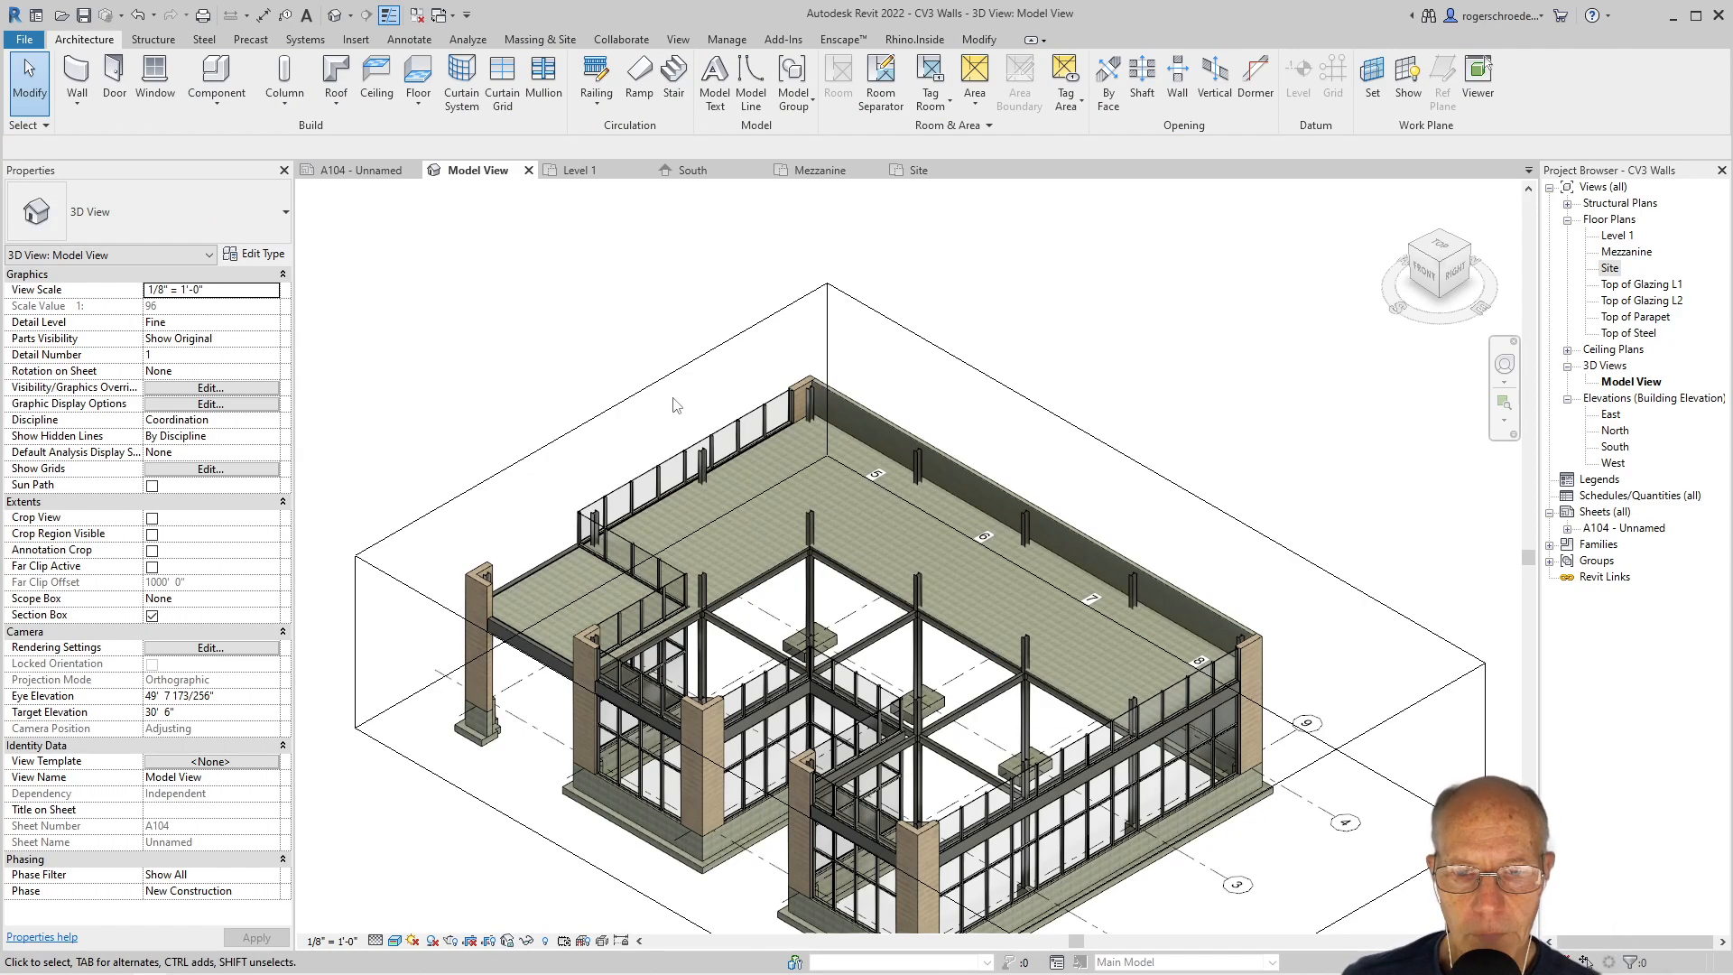
{"action": "scroll", "coordinate": [806, 537], "scroll_direction": "up", "scroll_amount": 5}
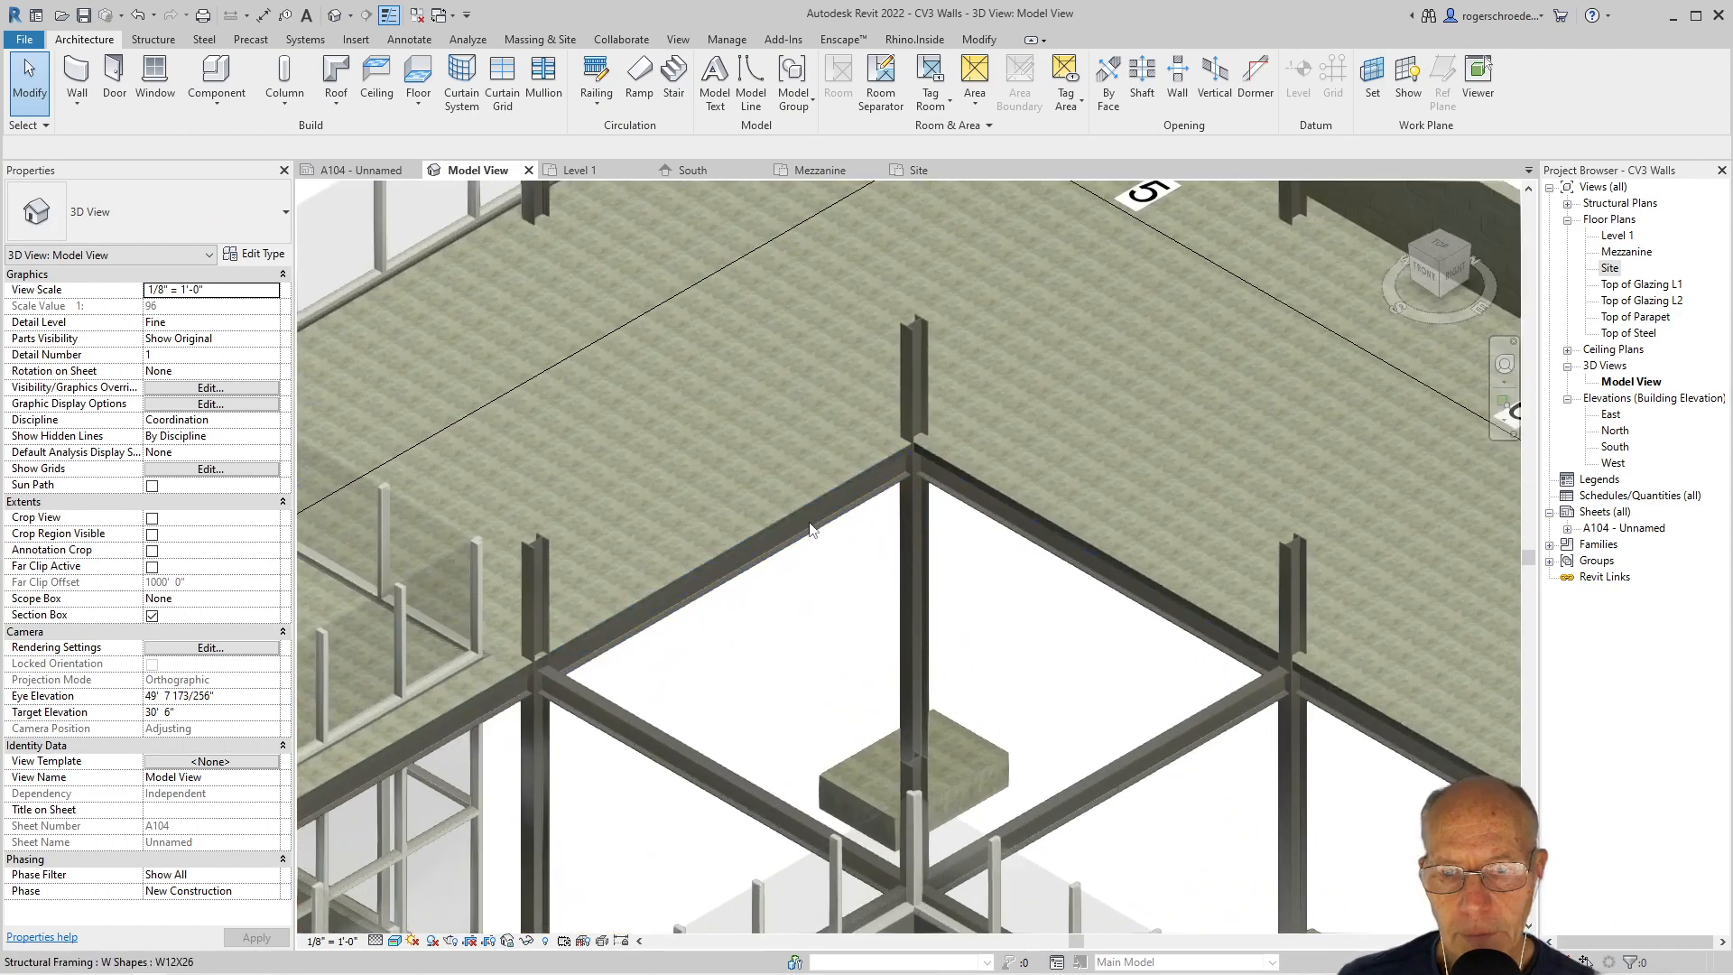
- Edit the mezzanine floor's boundary and give the line along the grid 5 beam a -0' 2" offset
{"action": "scroll", "coordinate": [812, 531], "scroll_direction": "up", "scroll_amount": 3}
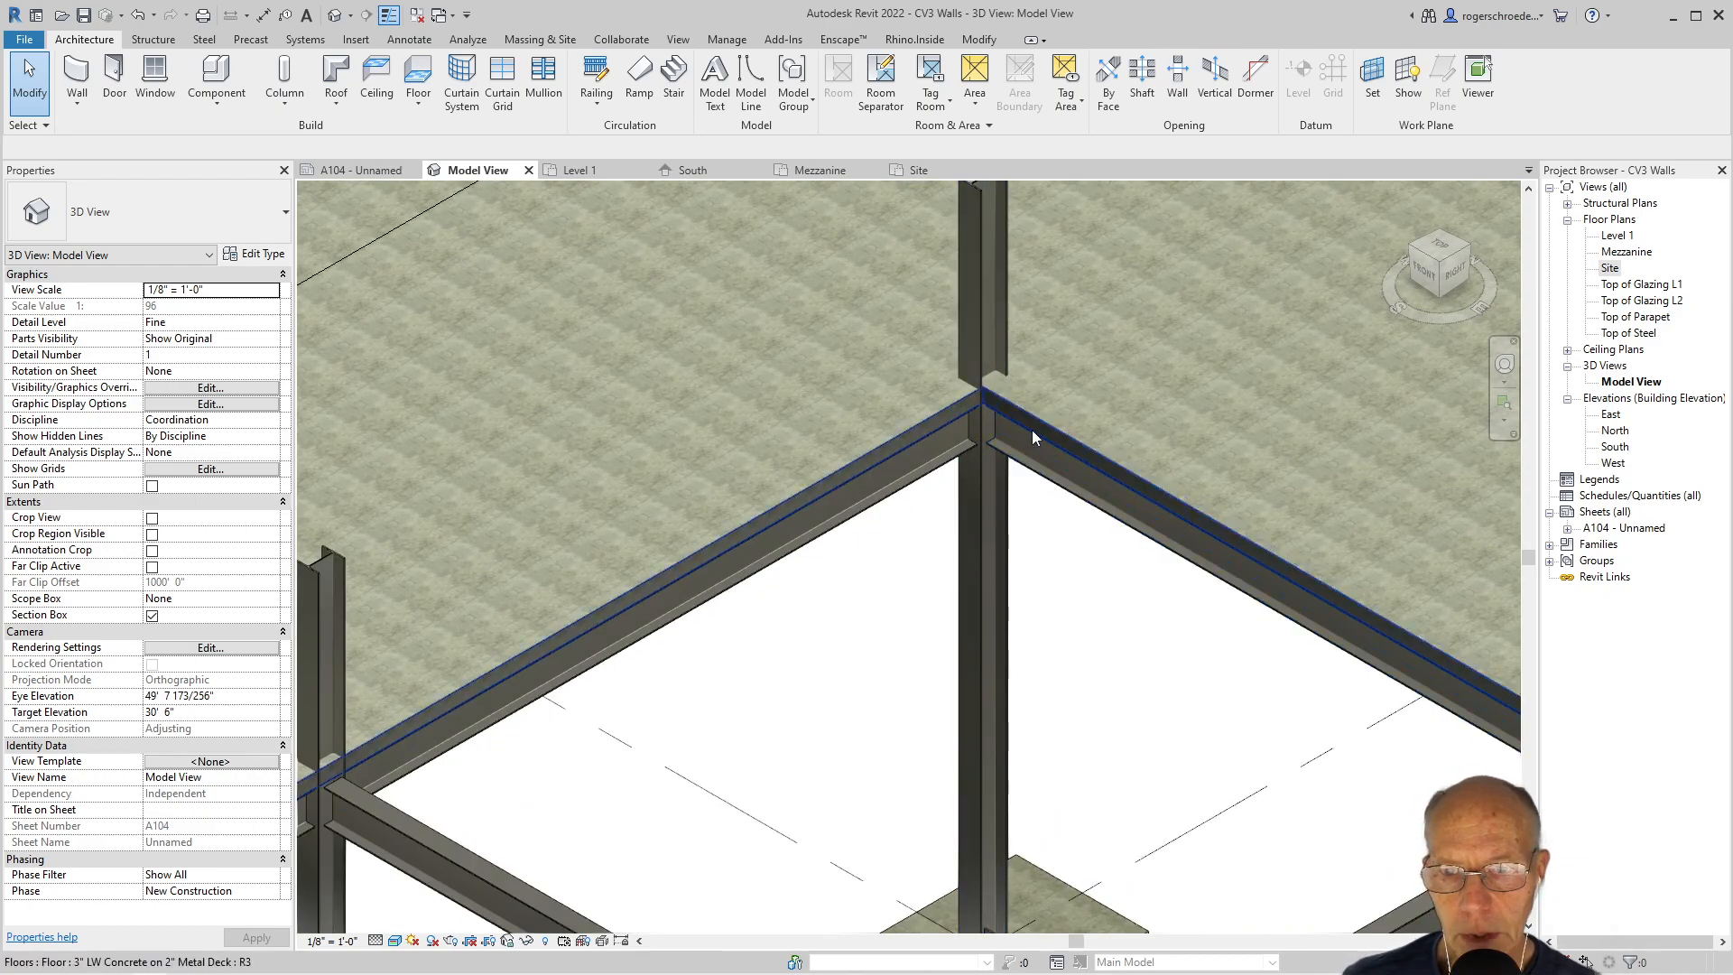
{"action": "middle_click_drag", "start_coordinate": [528, 872], "coordinate": [1614, 447]}
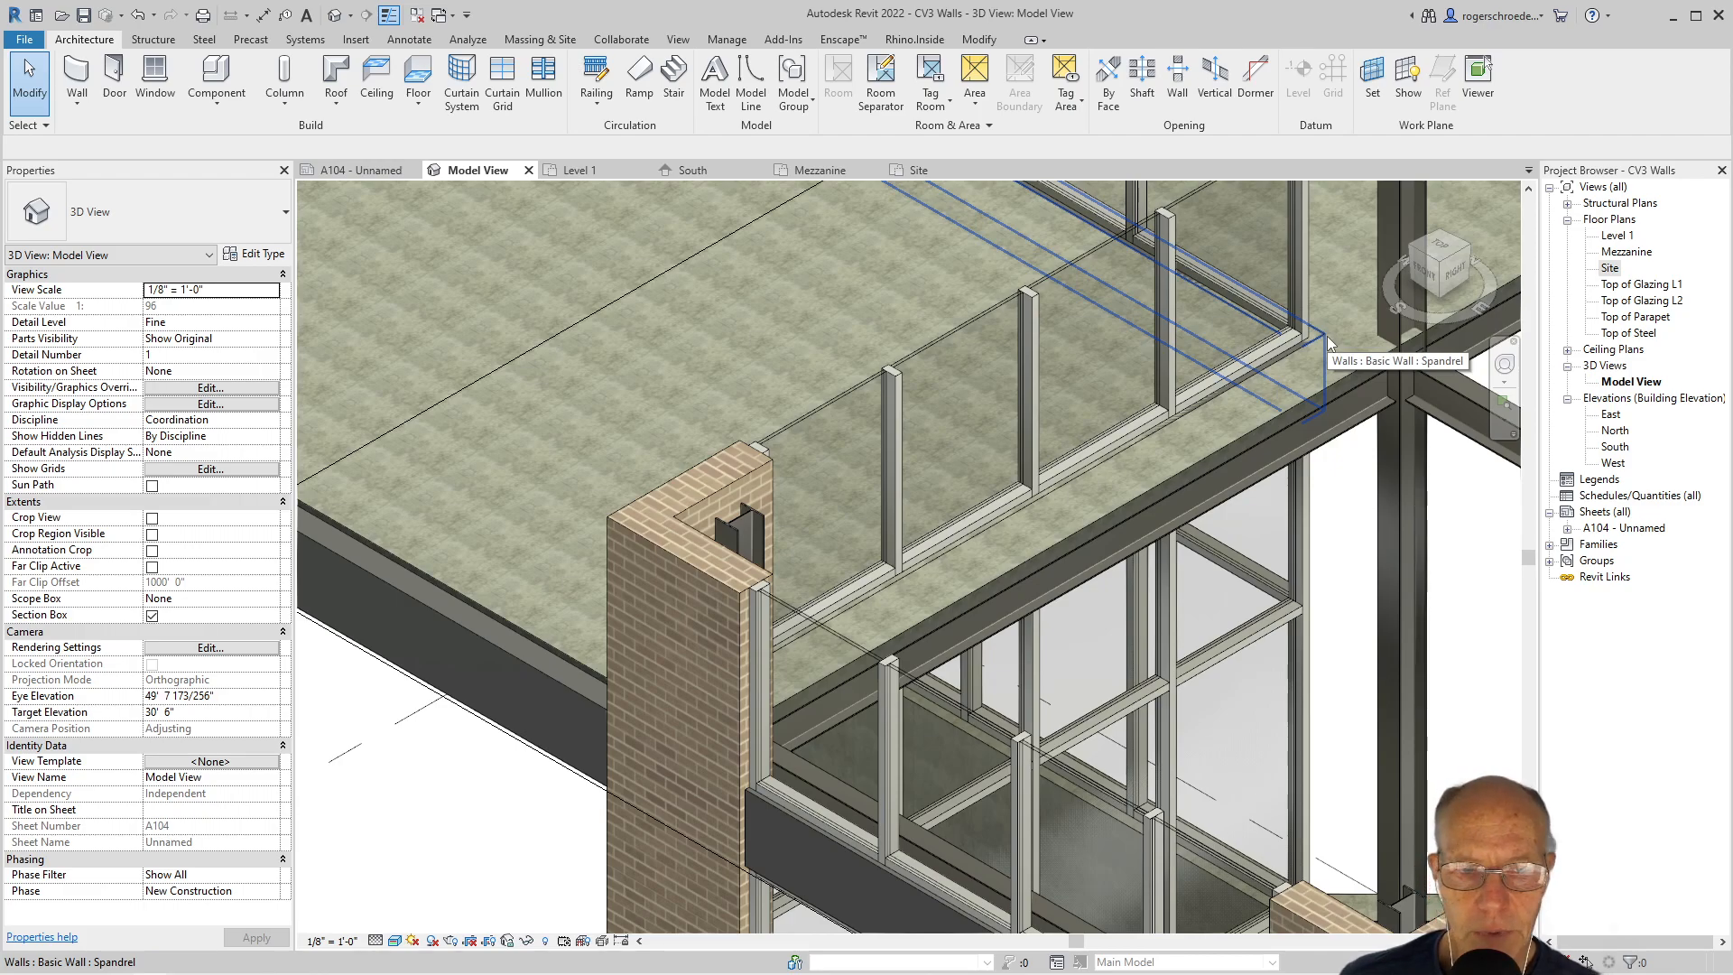
{"action": "scroll", "coordinate": [1327, 337], "scroll_direction": "down", "scroll_amount": 2}
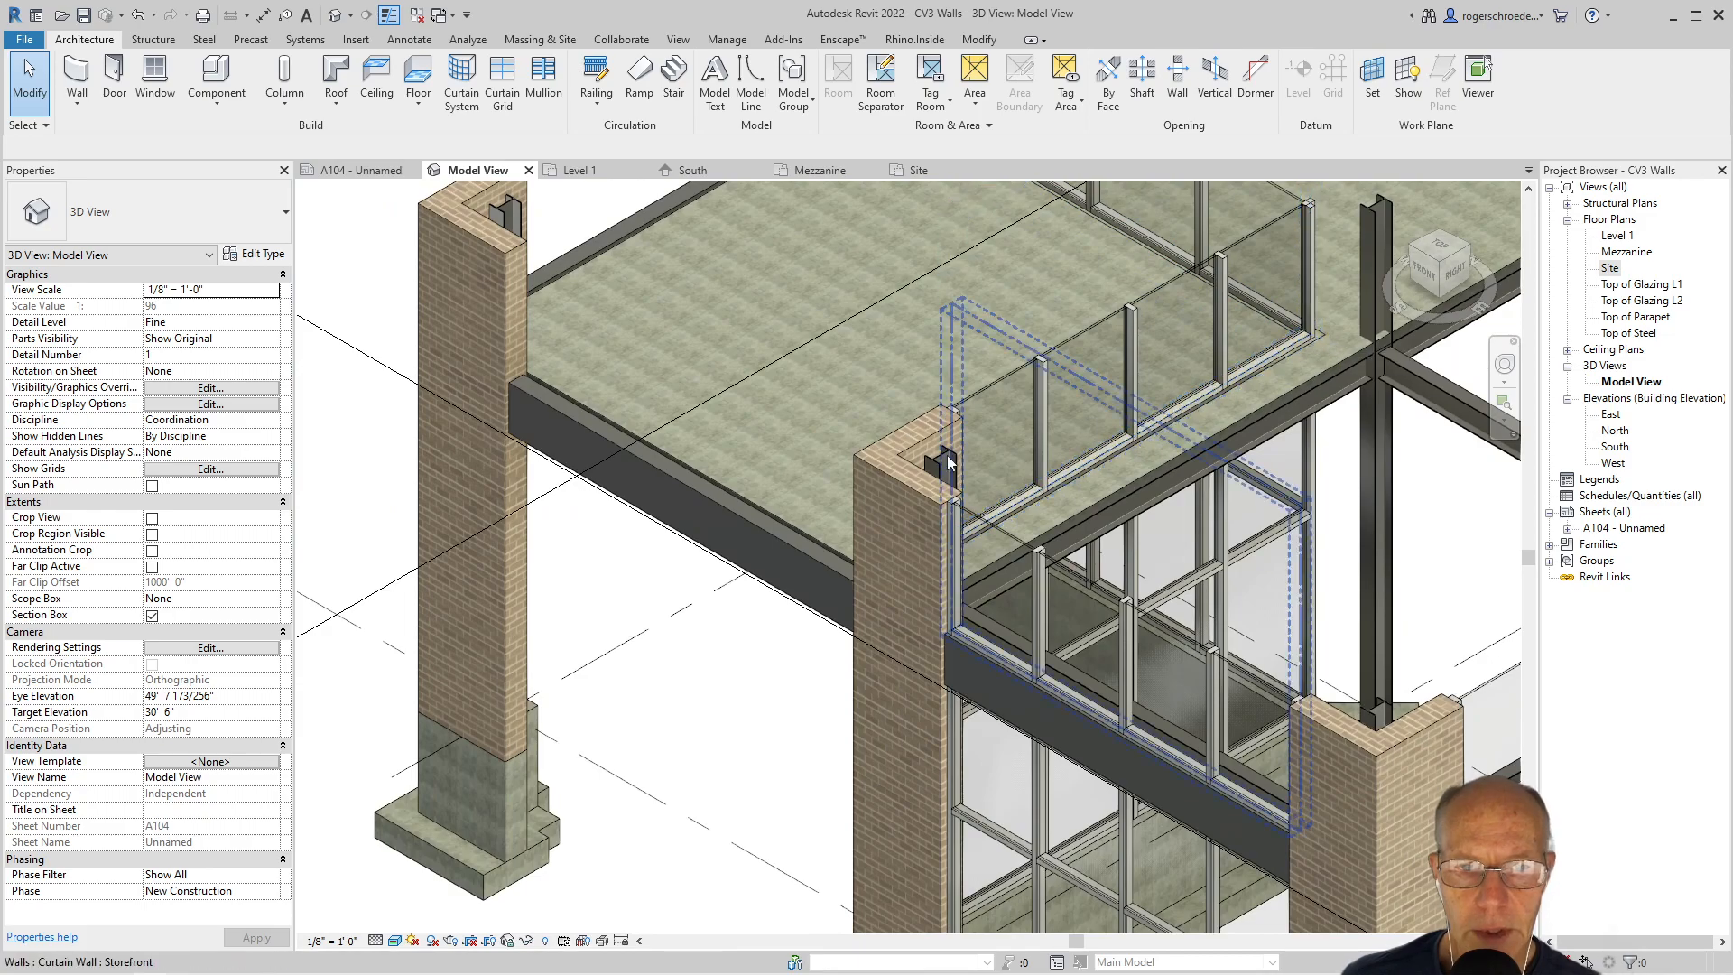
{"action": "middle_click_drag", "start_coordinate": [809, 489], "coordinate": [771, 500], "text": "shift"}
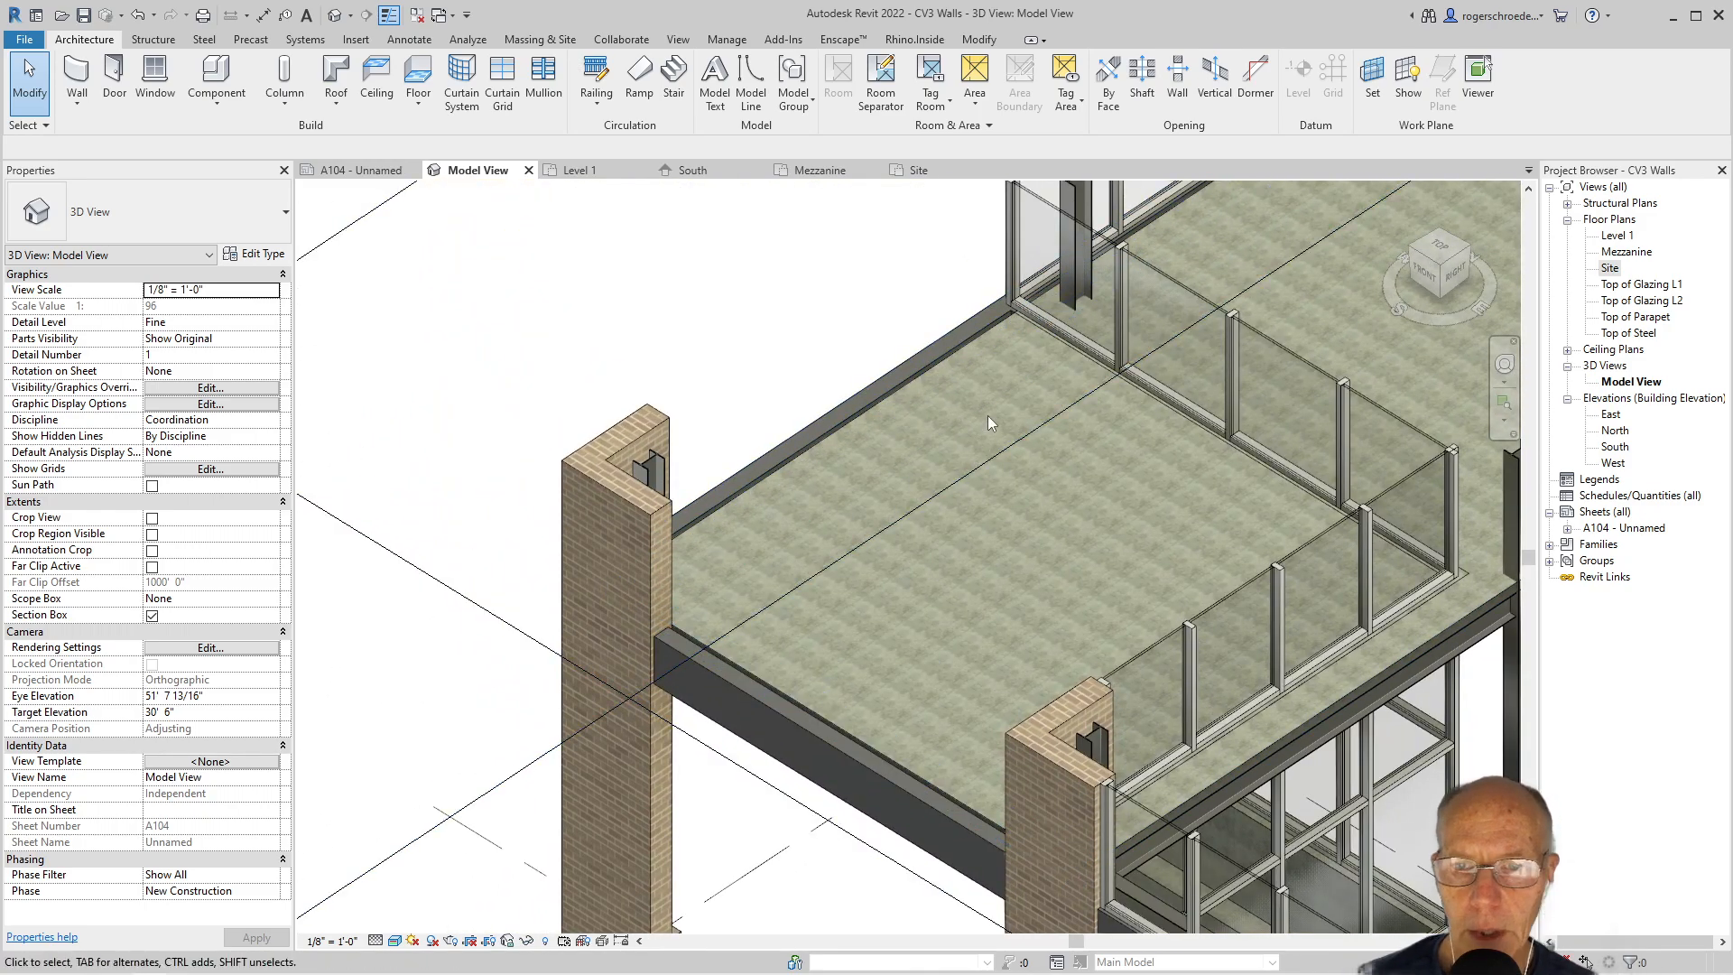
{"action": "double_click", "coordinate": [973, 347]}
{"action": "mouse_move", "coordinate": [953, 335]}
{"action": "left_mouse_down"}
{"action": "mouse_move", "coordinate": [925, 325]}
{"action": "mouse_move", "coordinate": [952, 344]}
{"action": "left_mouse_up"}
{"action": "scroll", "coordinate": [861, 446], "scroll_direction": "up", "scroll_amount": 2}
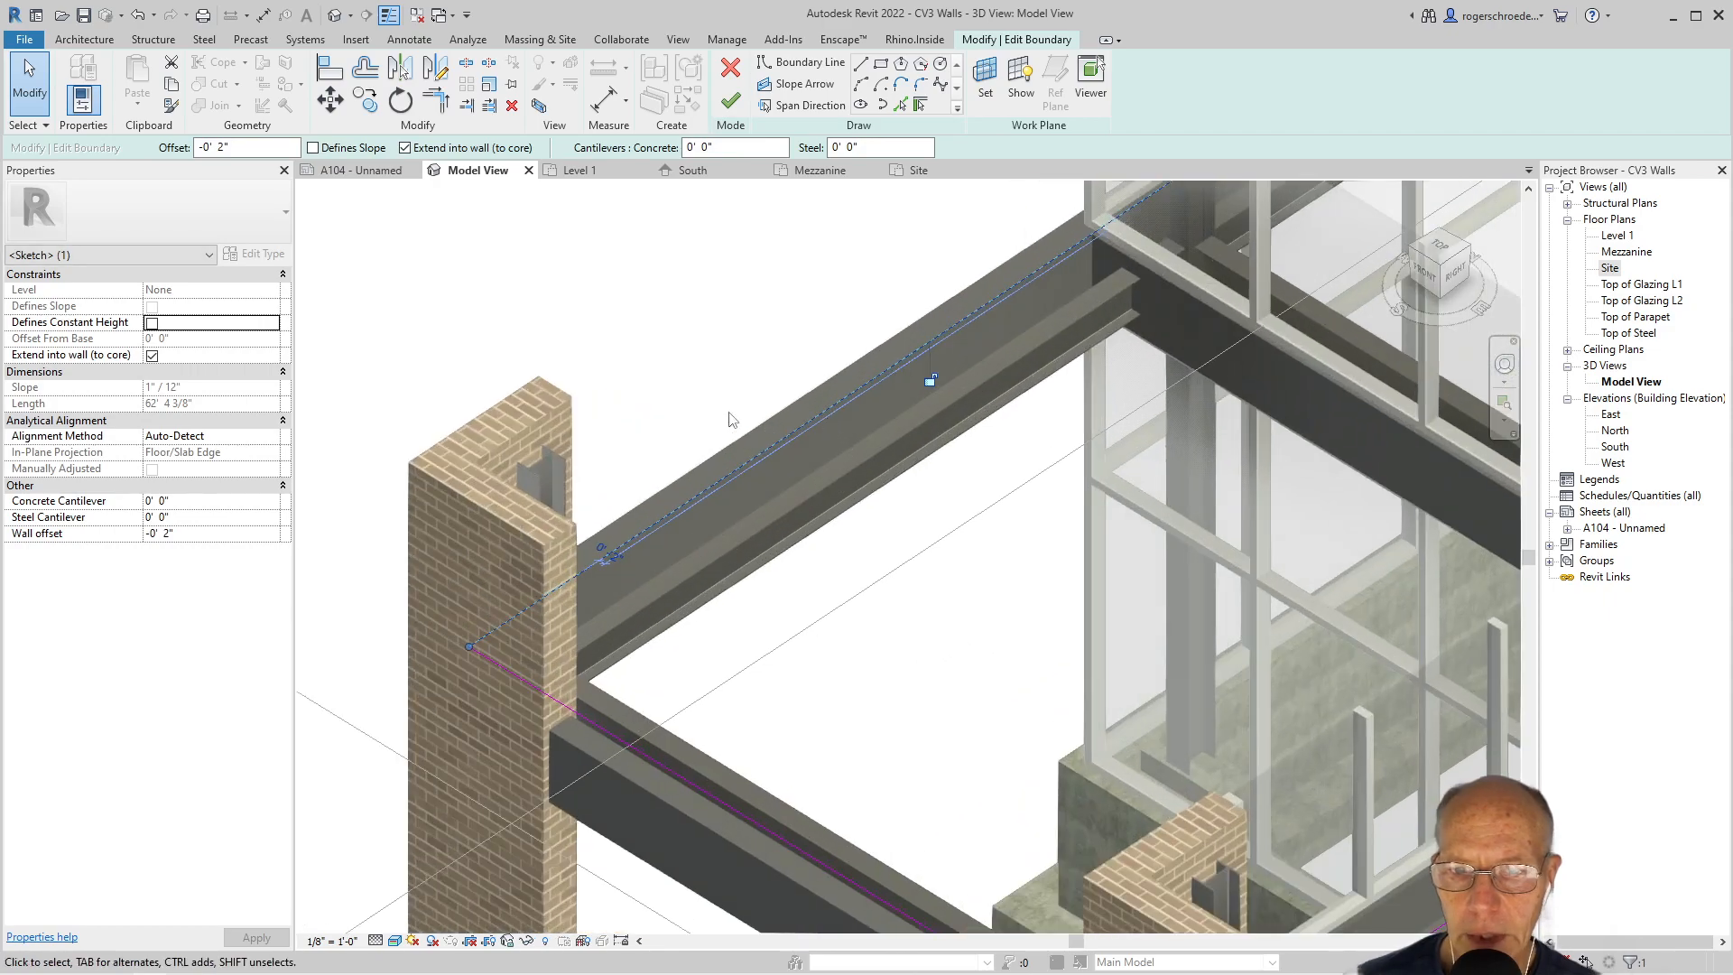
- Finish the boundary edit without attaching walls to the floor's bottom and without joining geometry with the overlapping walls
{"action": "left_click", "coordinate": [730, 101]}
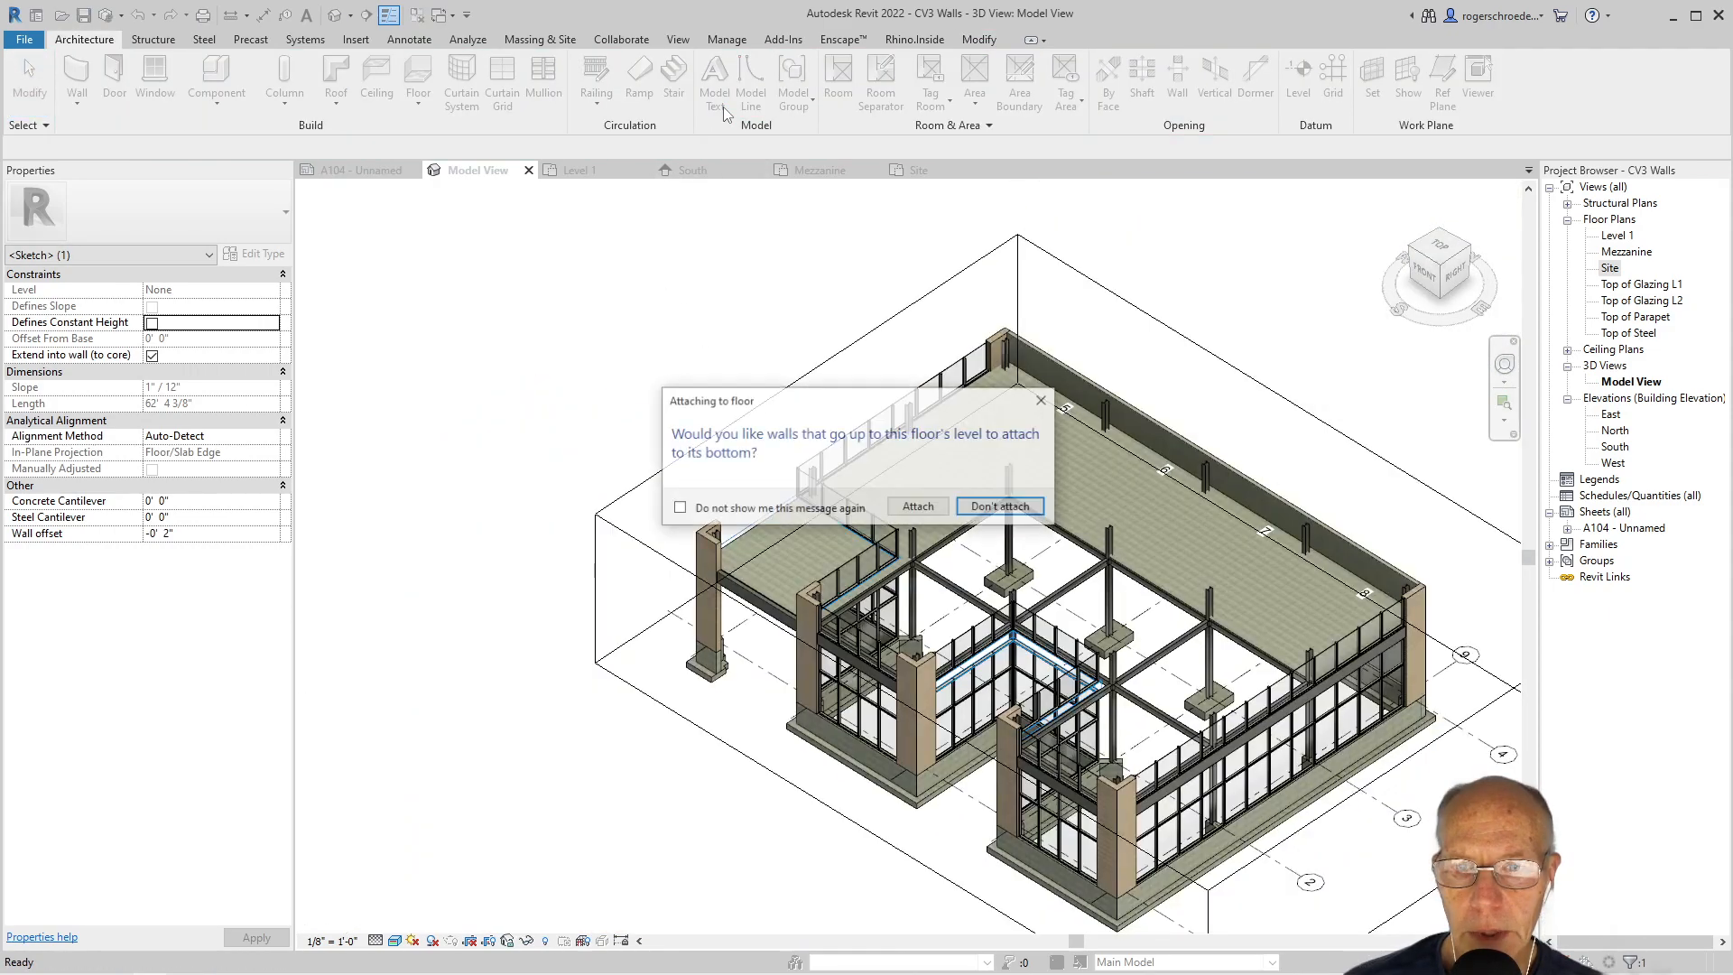
{"action": "left_click", "coordinate": [980, 511]}
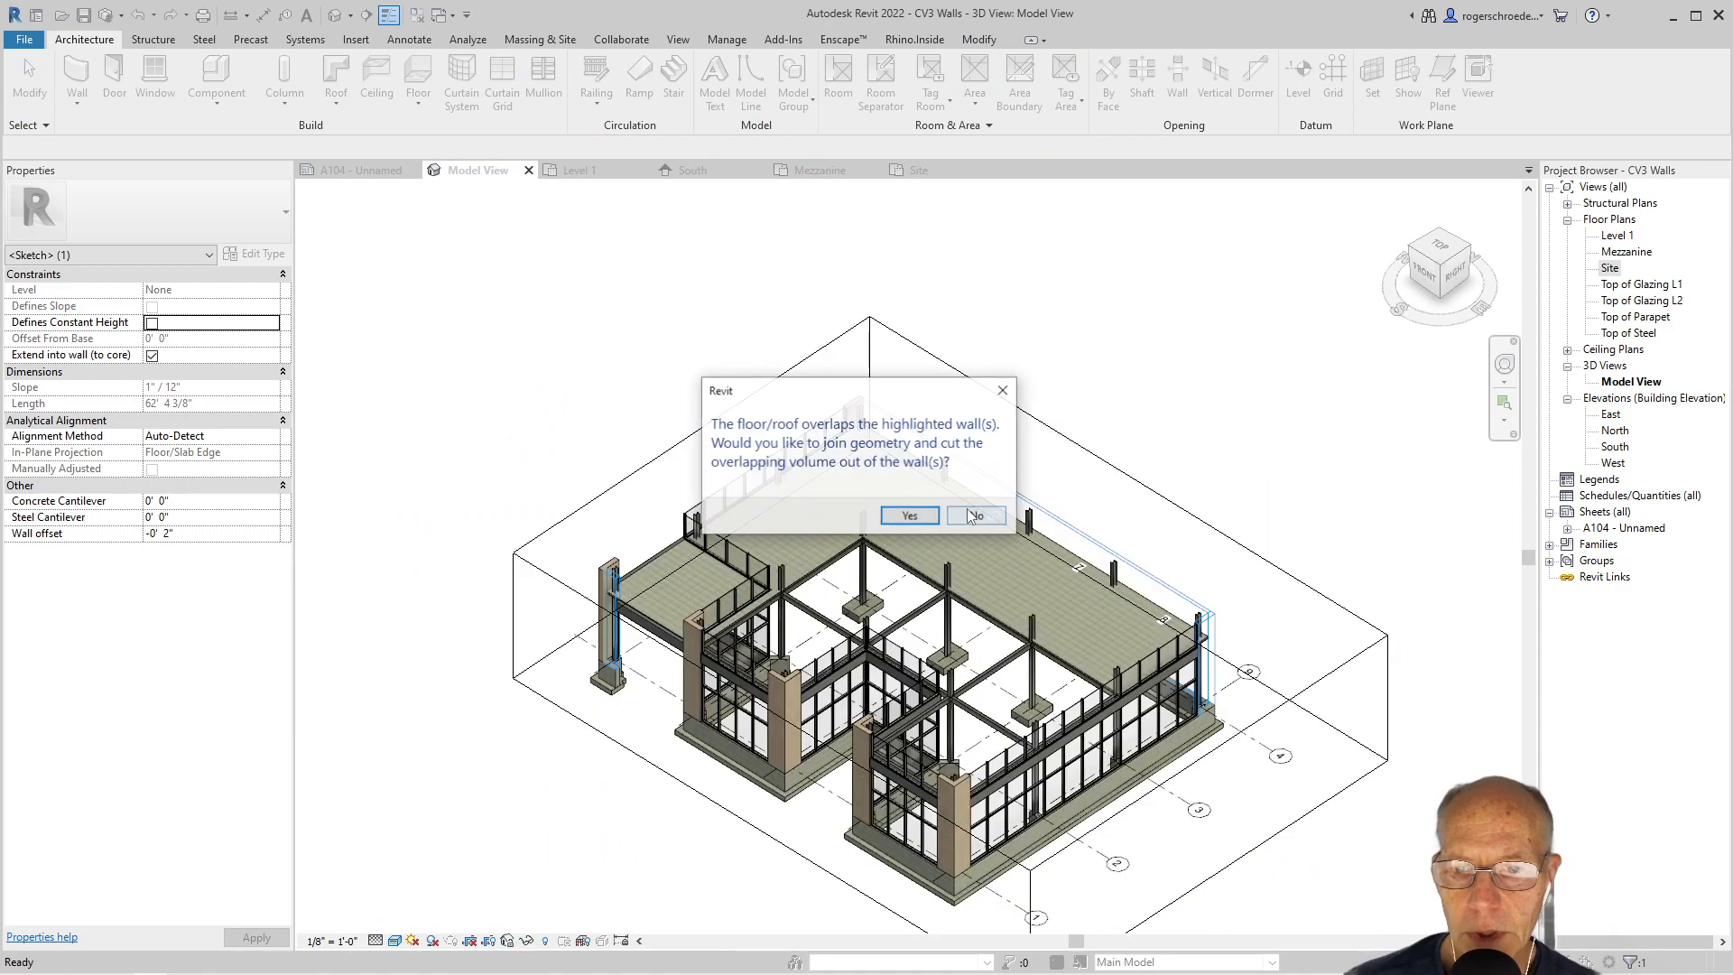
{"action": "left_click", "coordinate": [975, 516]}
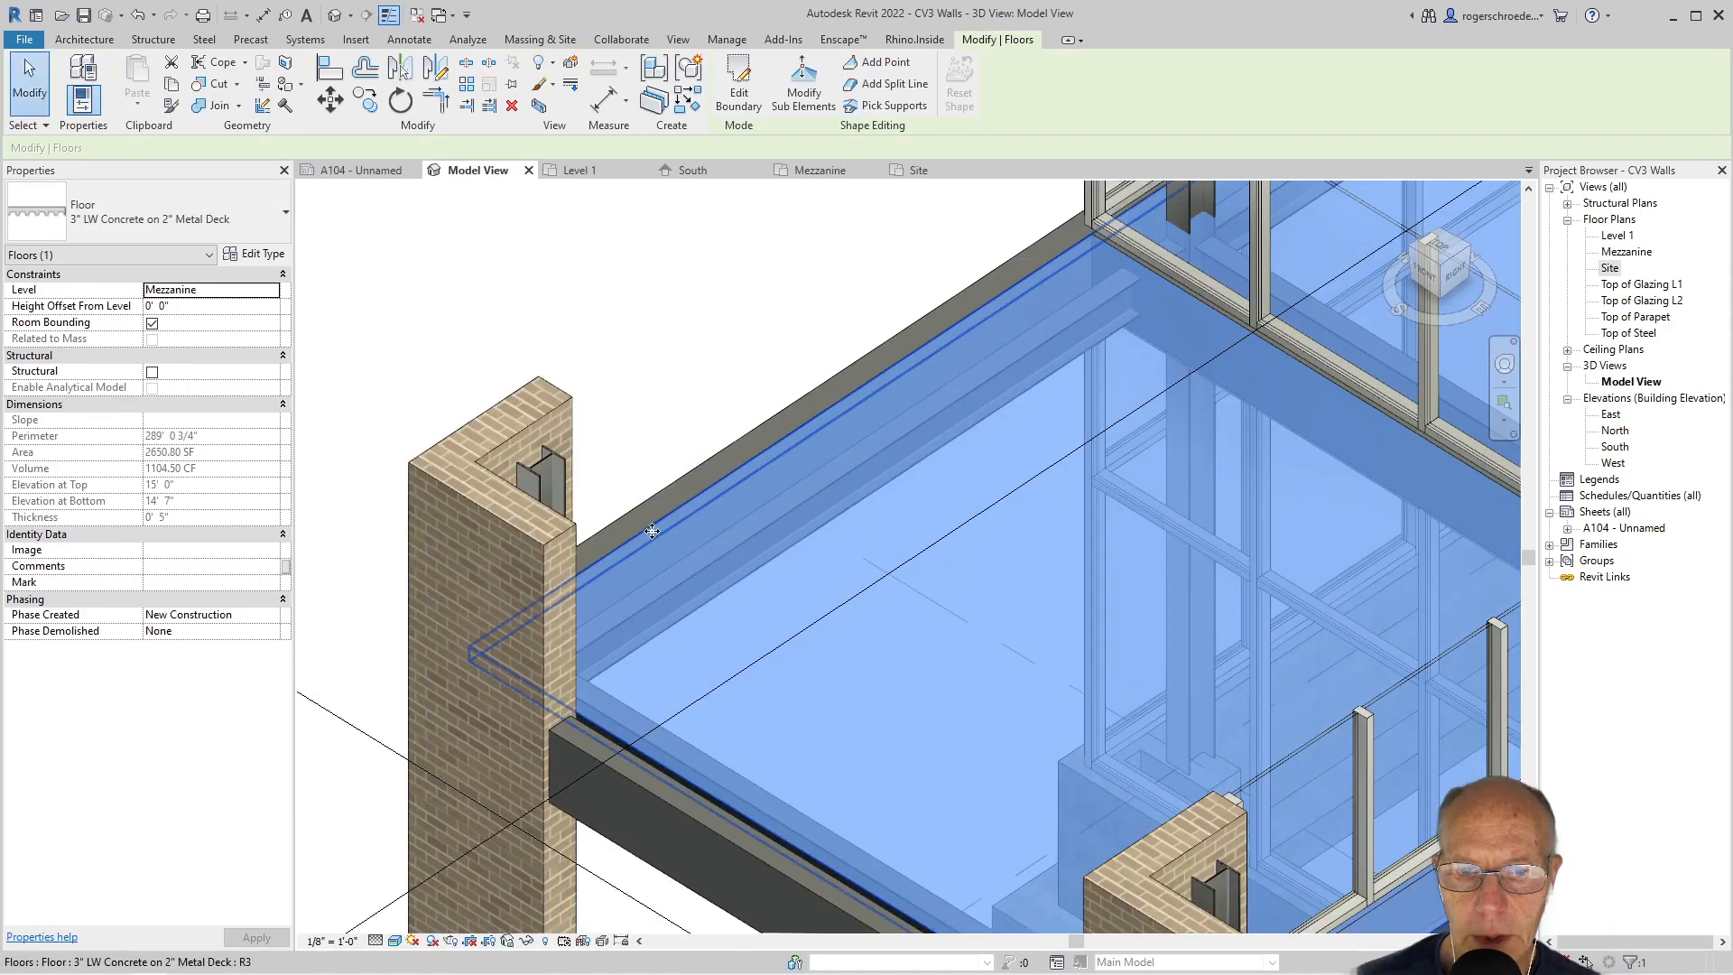
- Give the floor's grid 1 boundary line a -0' 2" offset and finish the edit without attaching or joining walls
{"action": "double_click", "coordinate": [651, 751]}
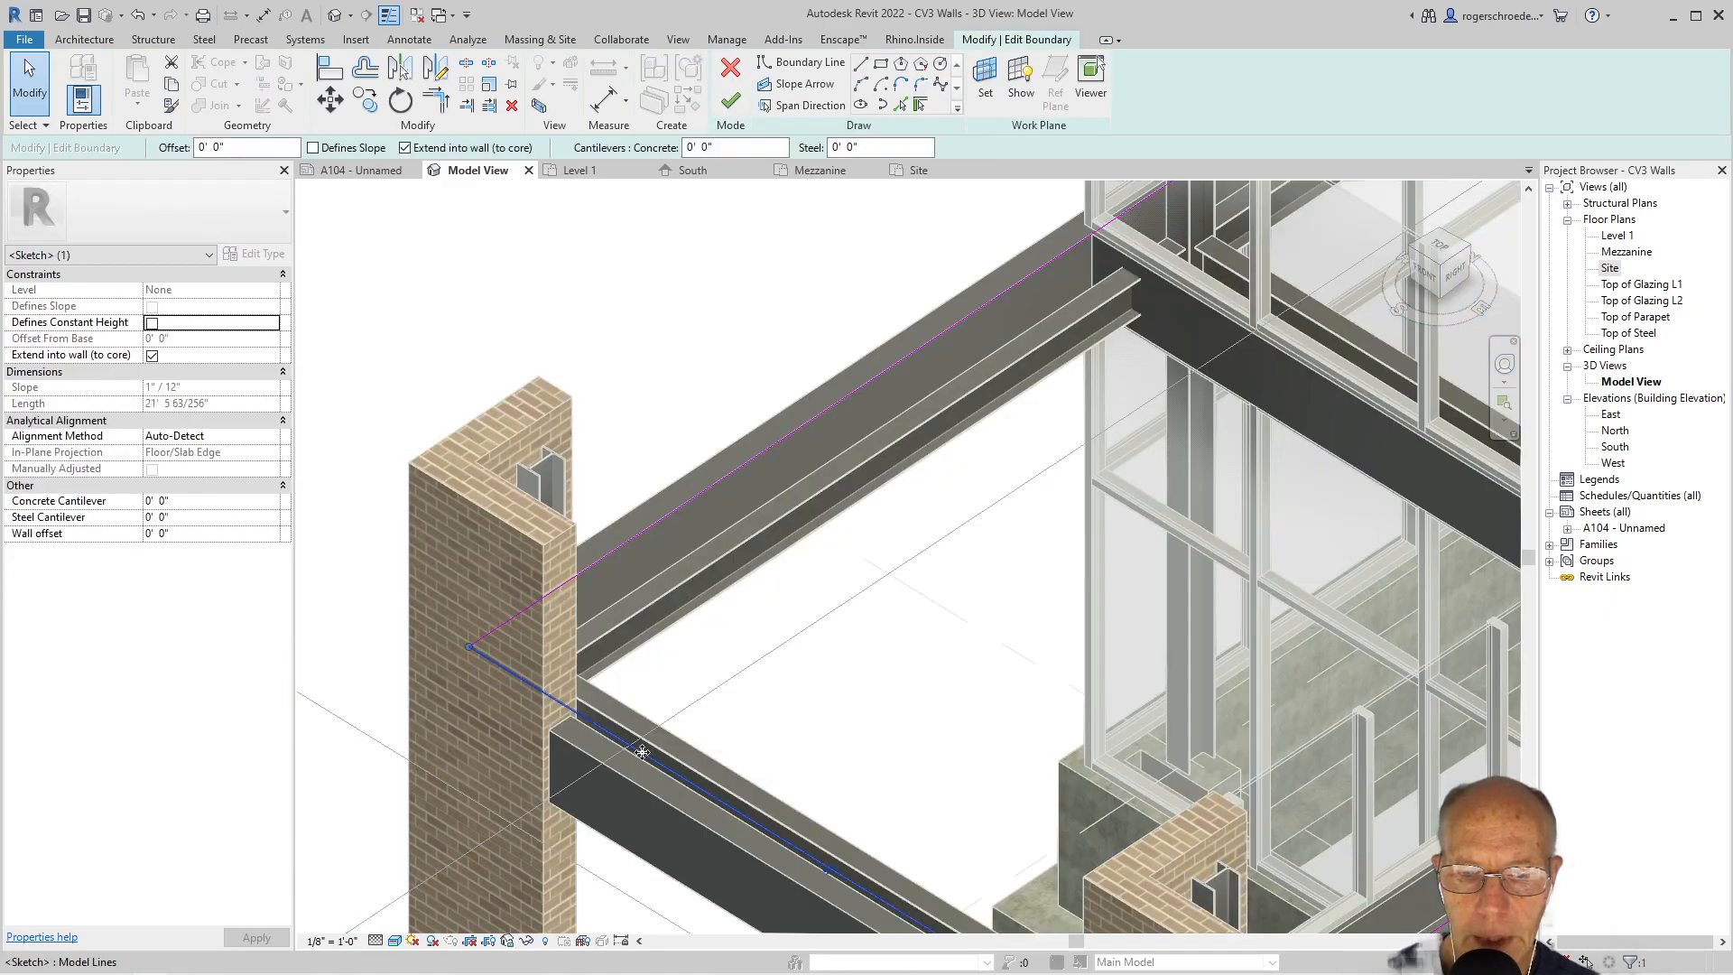
{"action": "mouse_move", "coordinate": [638, 760]}
{"action": "left_mouse_down"}
{"action": "mouse_move", "coordinate": [627, 769]}
{"action": "mouse_move", "coordinate": [639, 748]}
{"action": "left_mouse_up"}
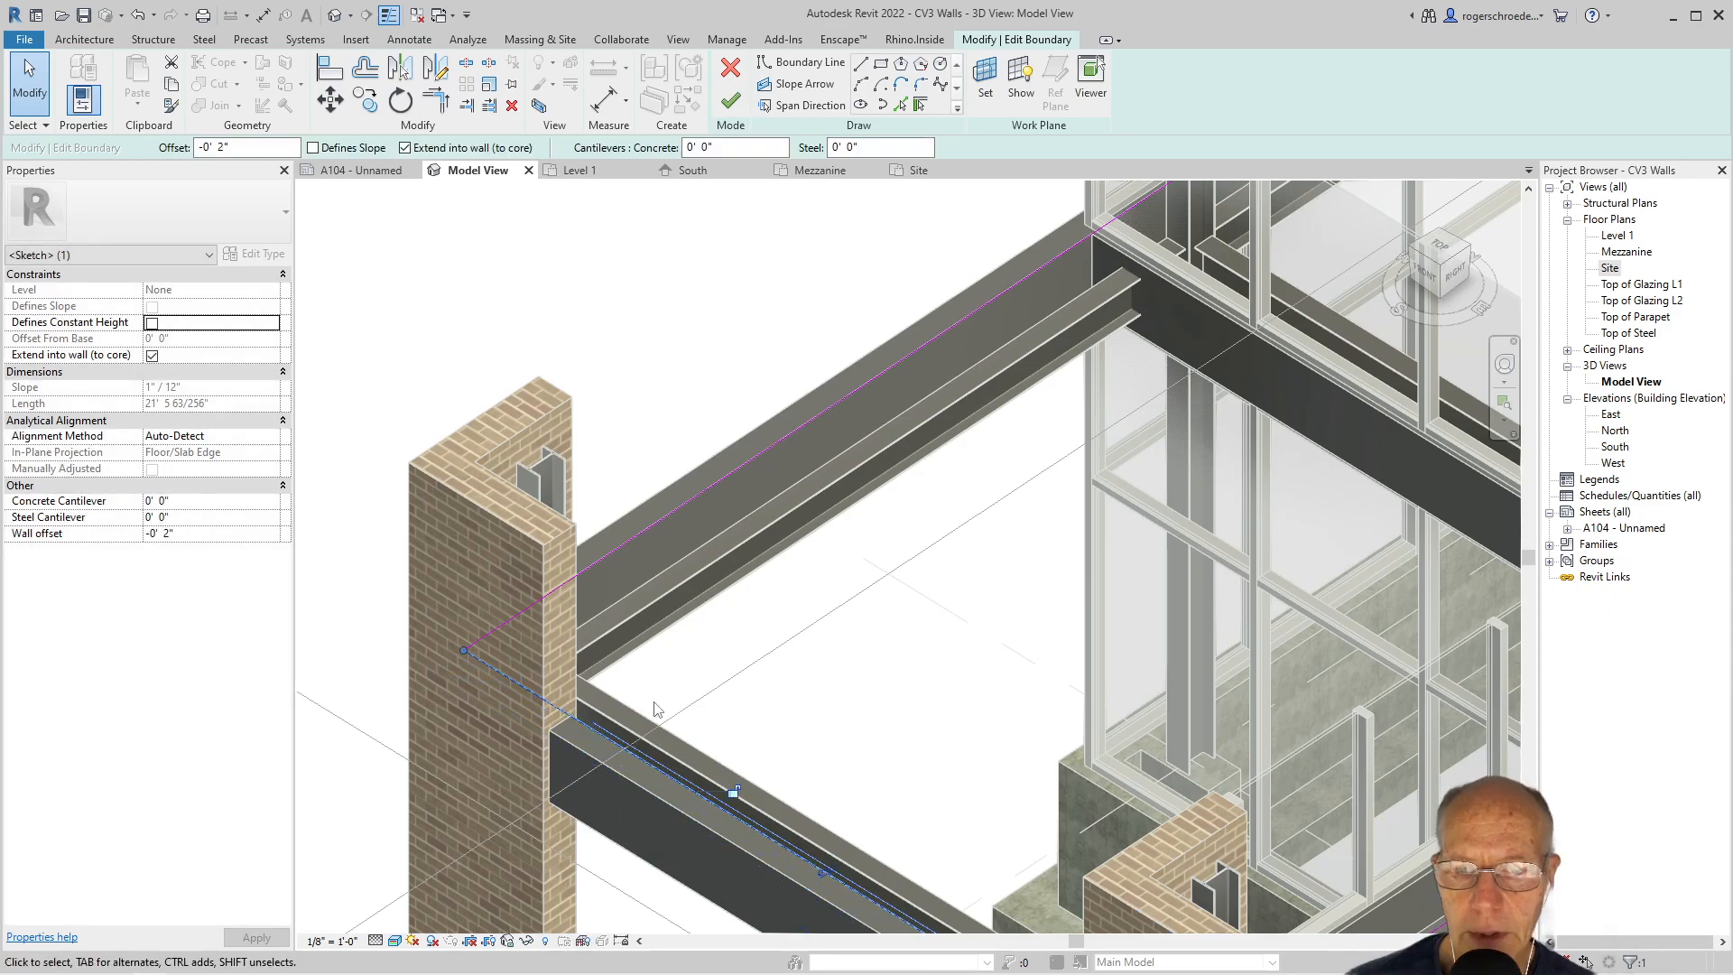
{"action": "left_click", "coordinate": [731, 102]}
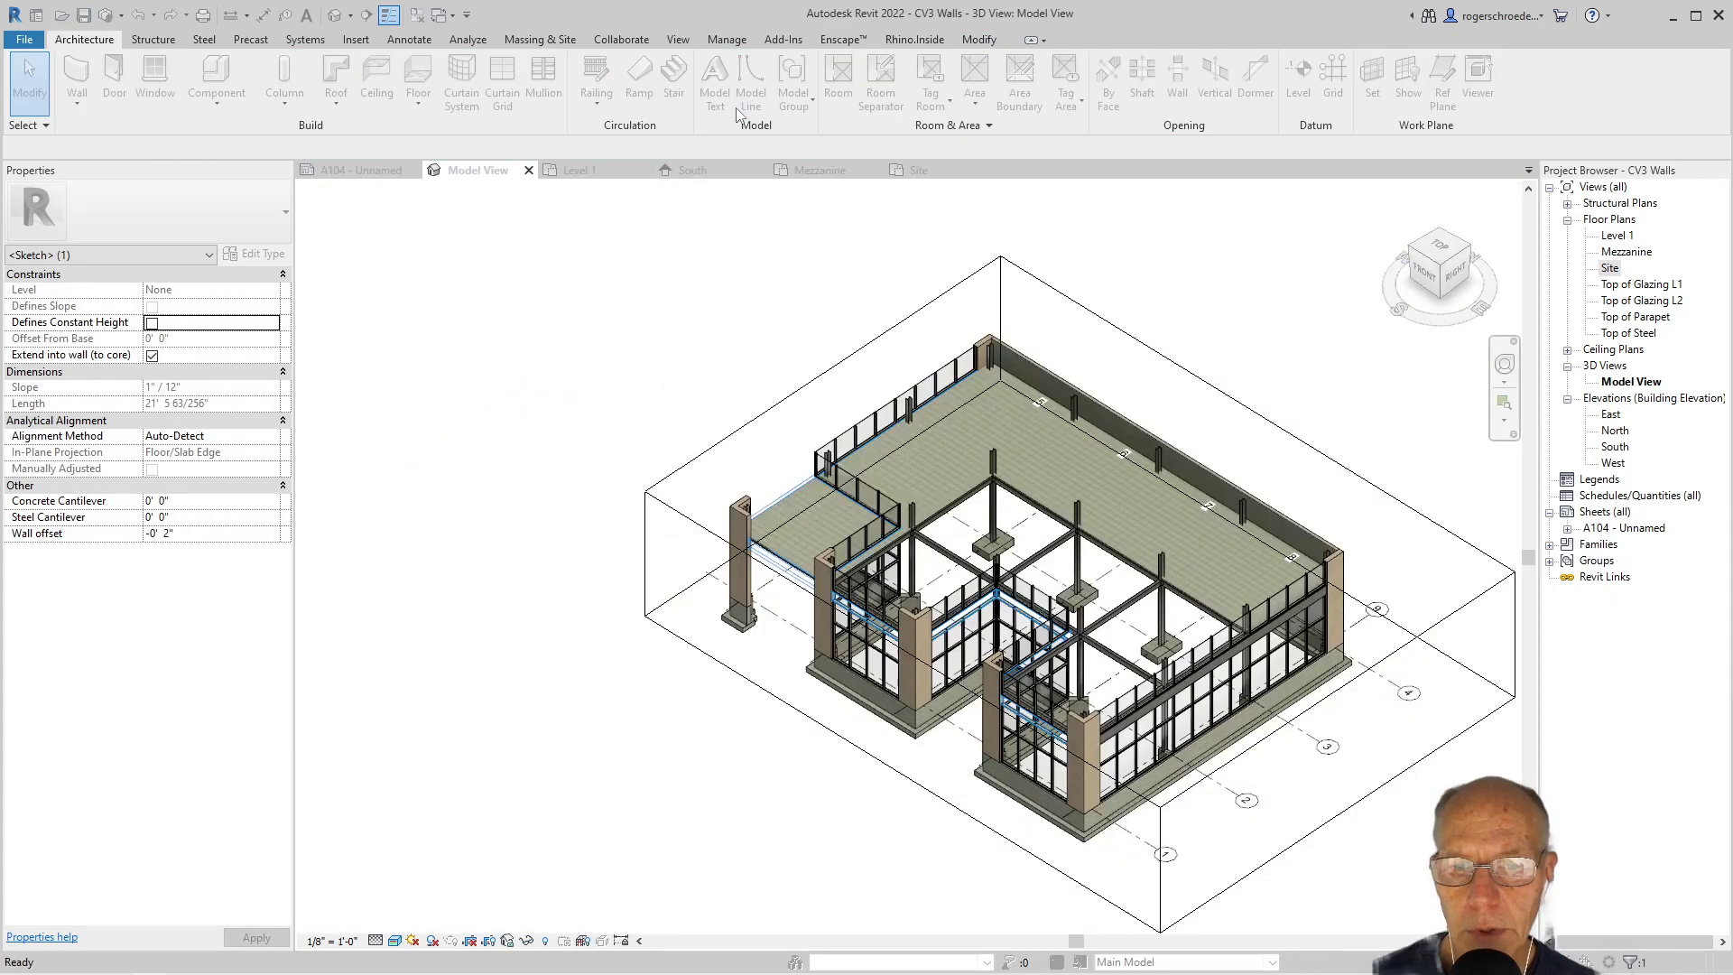
{"action": "left_click", "coordinate": [993, 506]}
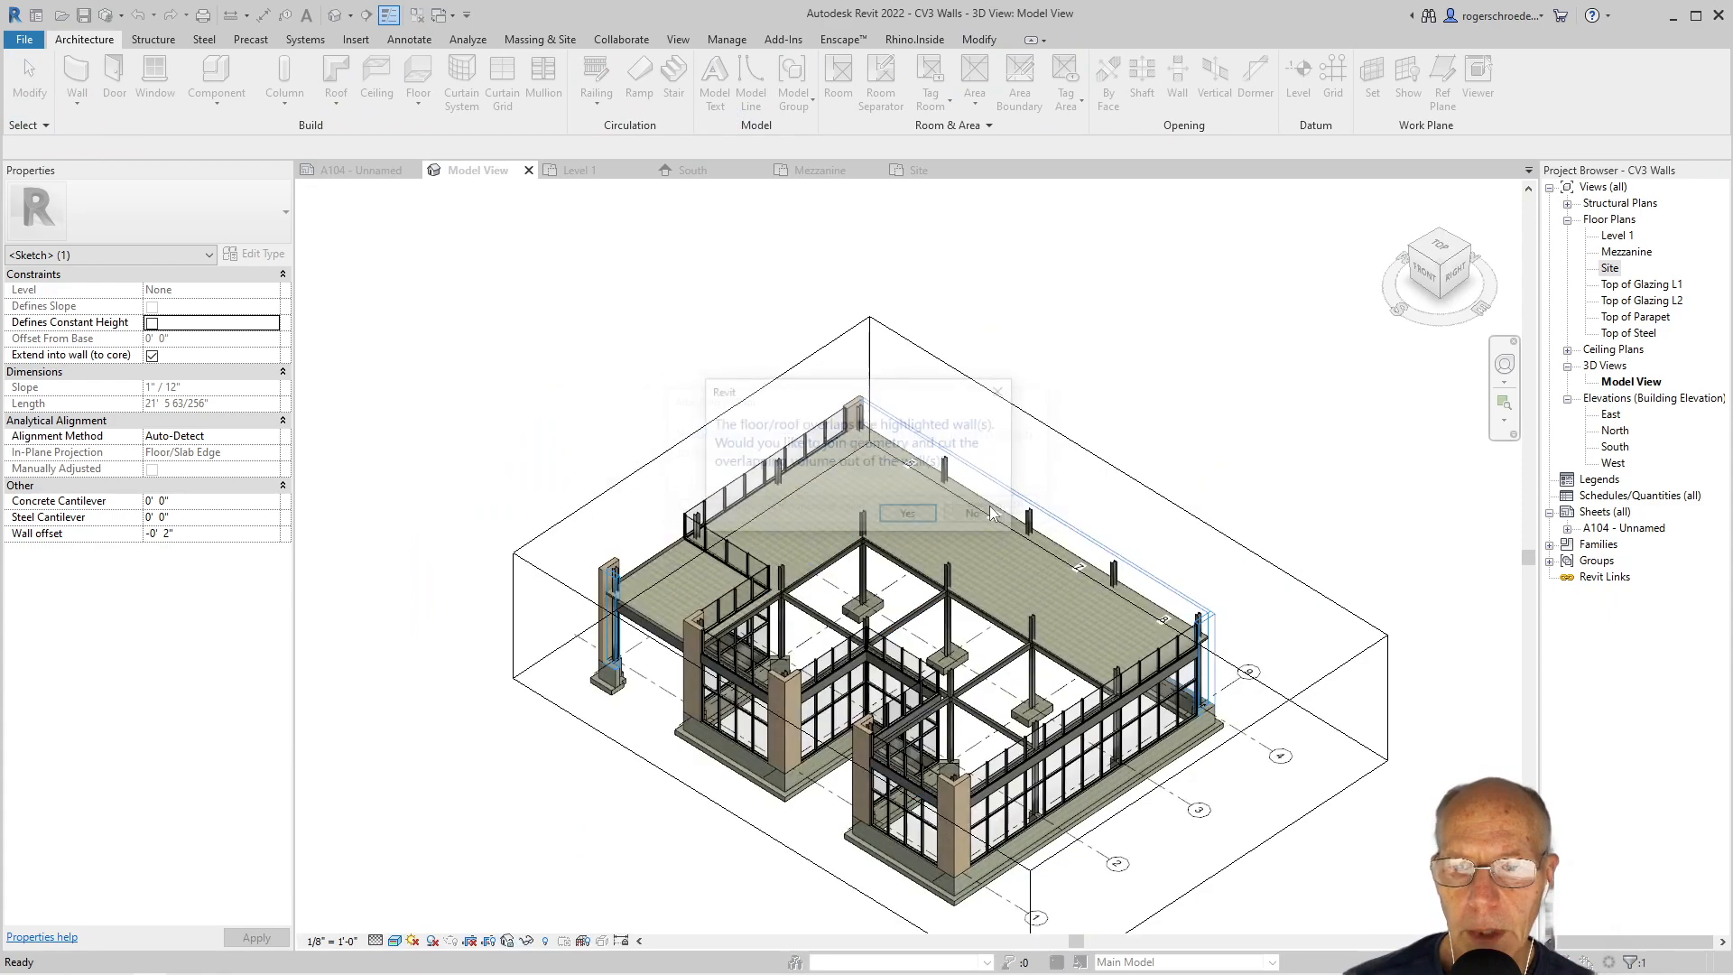
{"action": "left_click", "coordinate": [977, 516]}
{"action": "scroll", "coordinate": [983, 517], "scroll_direction": "up", "scroll_amount": 5}
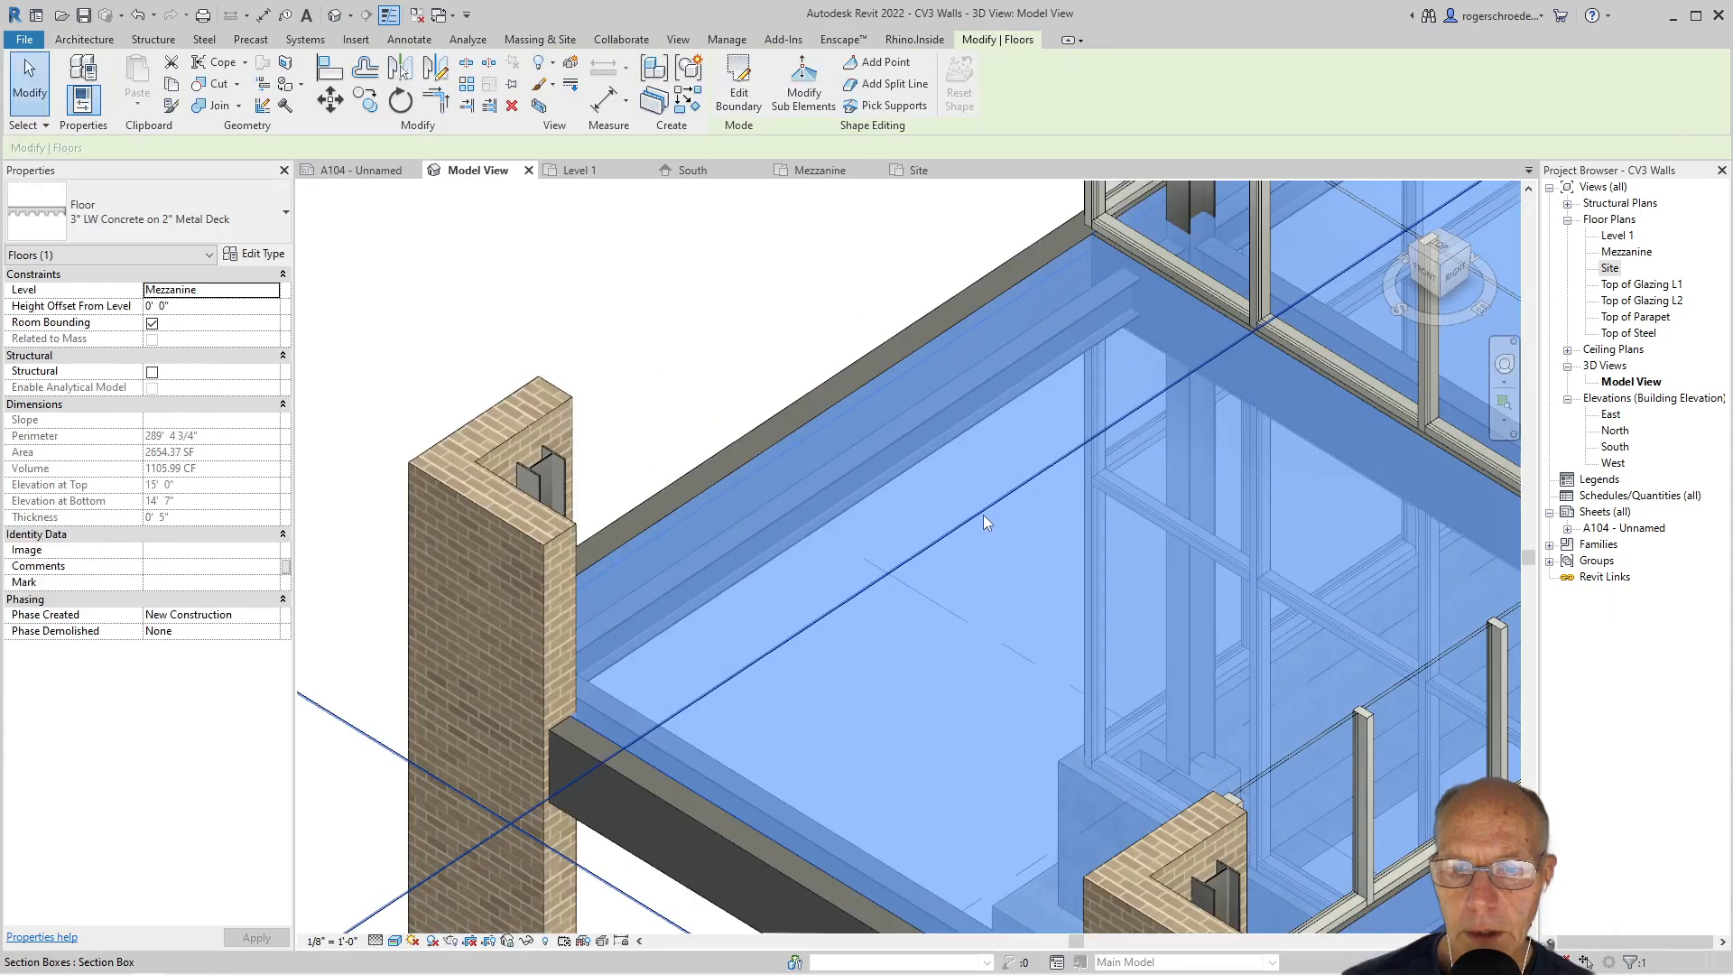
{"action": "left_click", "coordinate": [588, 206]}
{"action": "scroll", "coordinate": [691, 520], "scroll_direction": "down", "scroll_amount": 5}
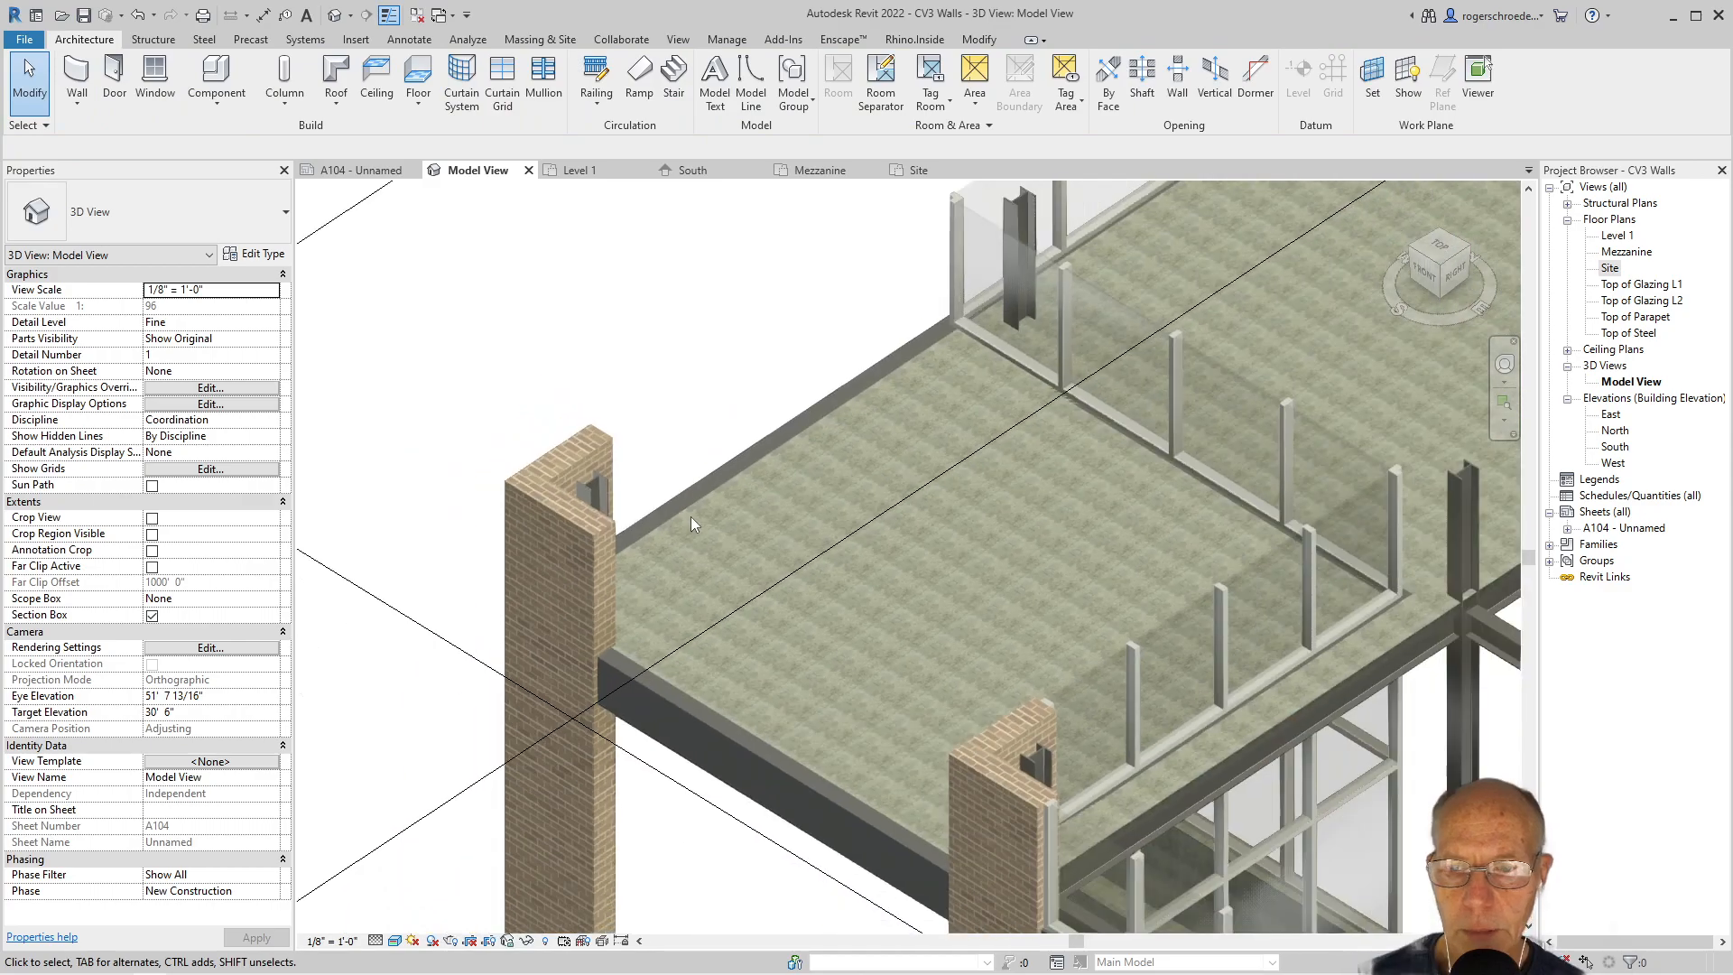
{"action": "scroll", "coordinate": [691, 517], "scroll_direction": "down", "scroll_amount": 4}
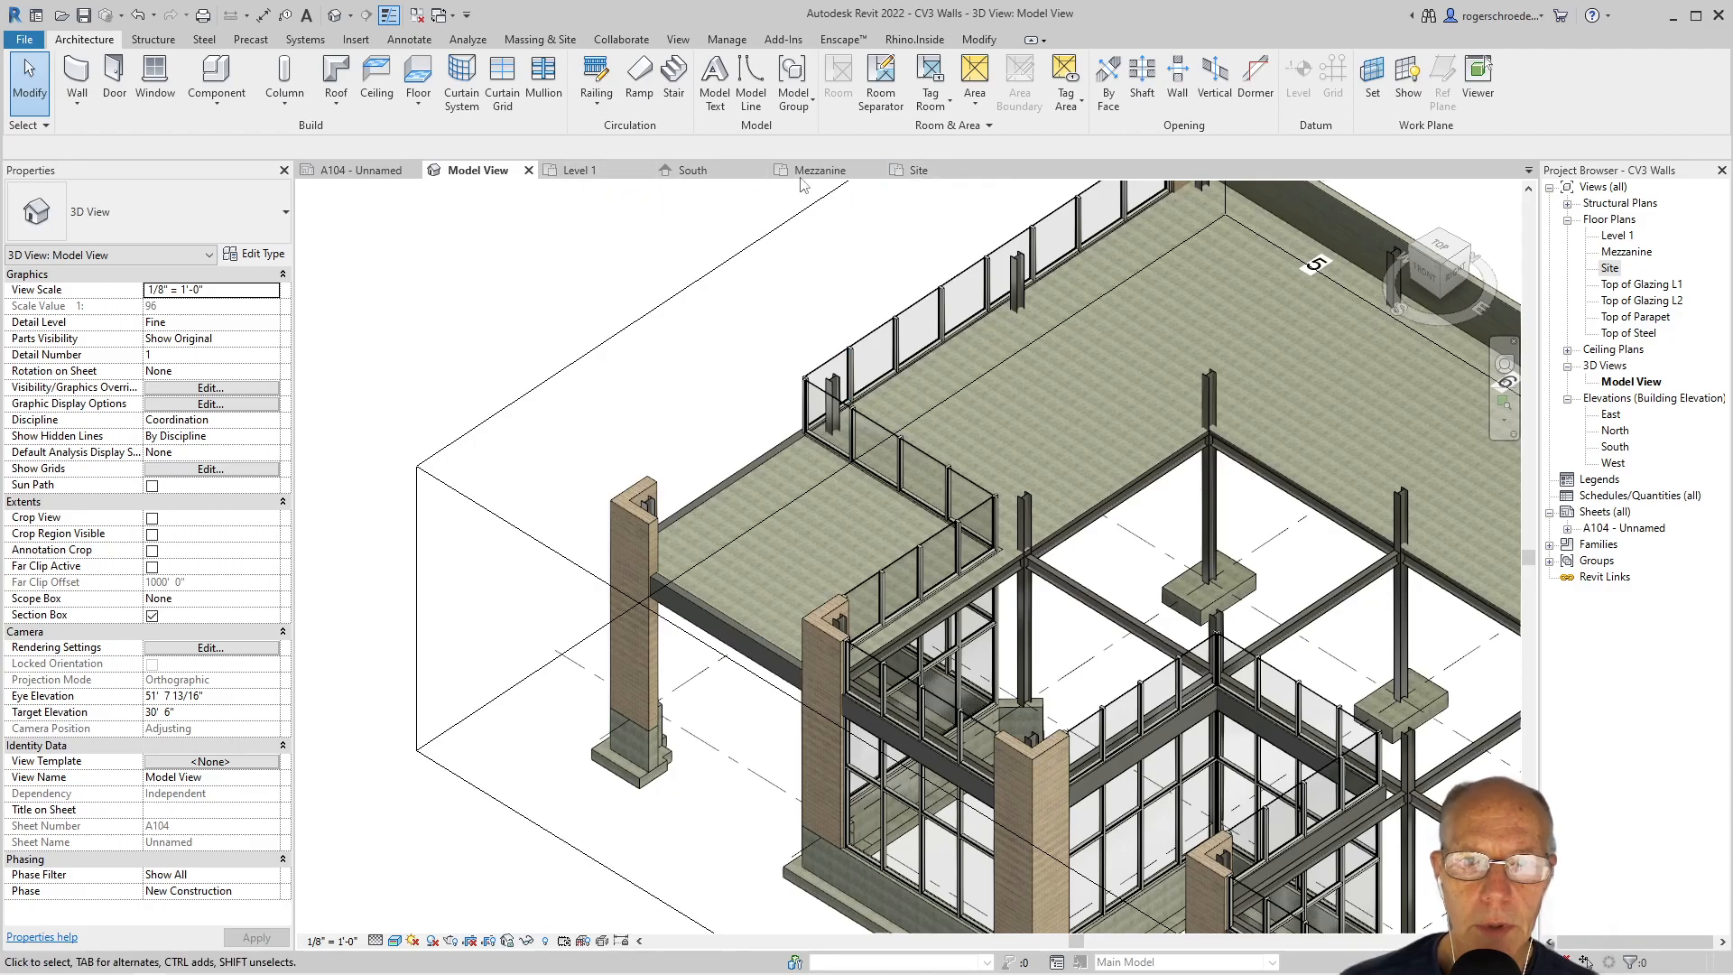
- In the Site floor plan, draw a horizontal building section across the whole building between grids 3 and 4, facing grid 4
{"action": "left_click", "coordinate": [915, 171]}
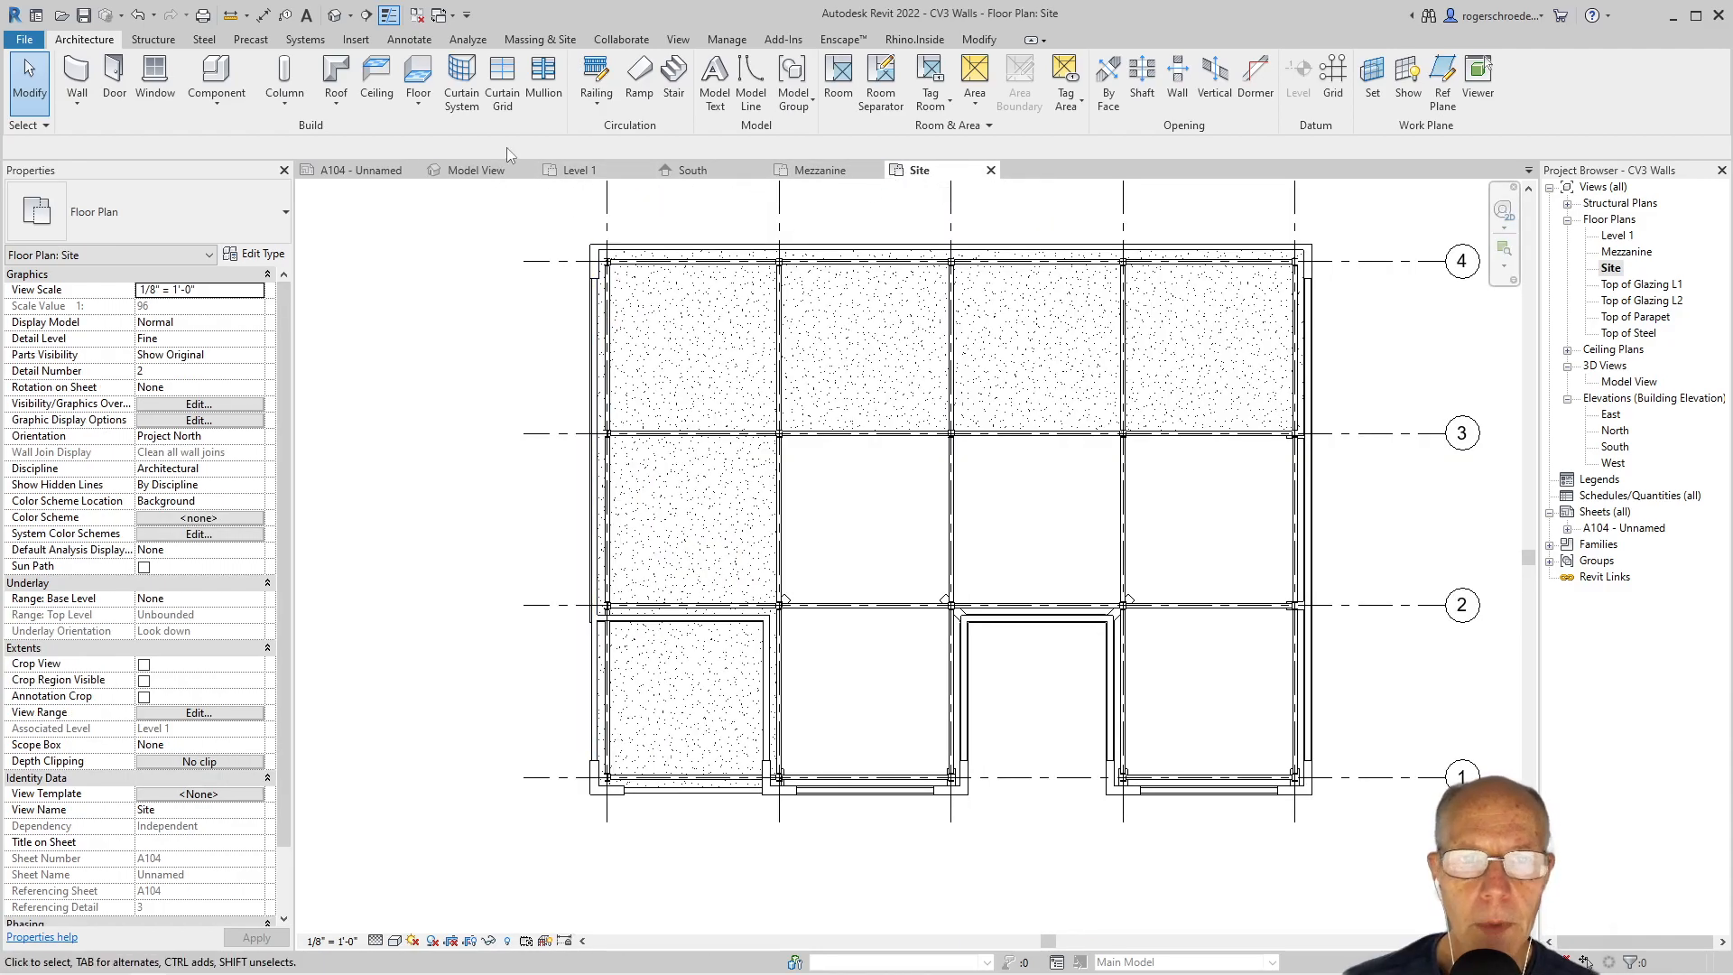
{"action": "left_click", "coordinate": [678, 40]}
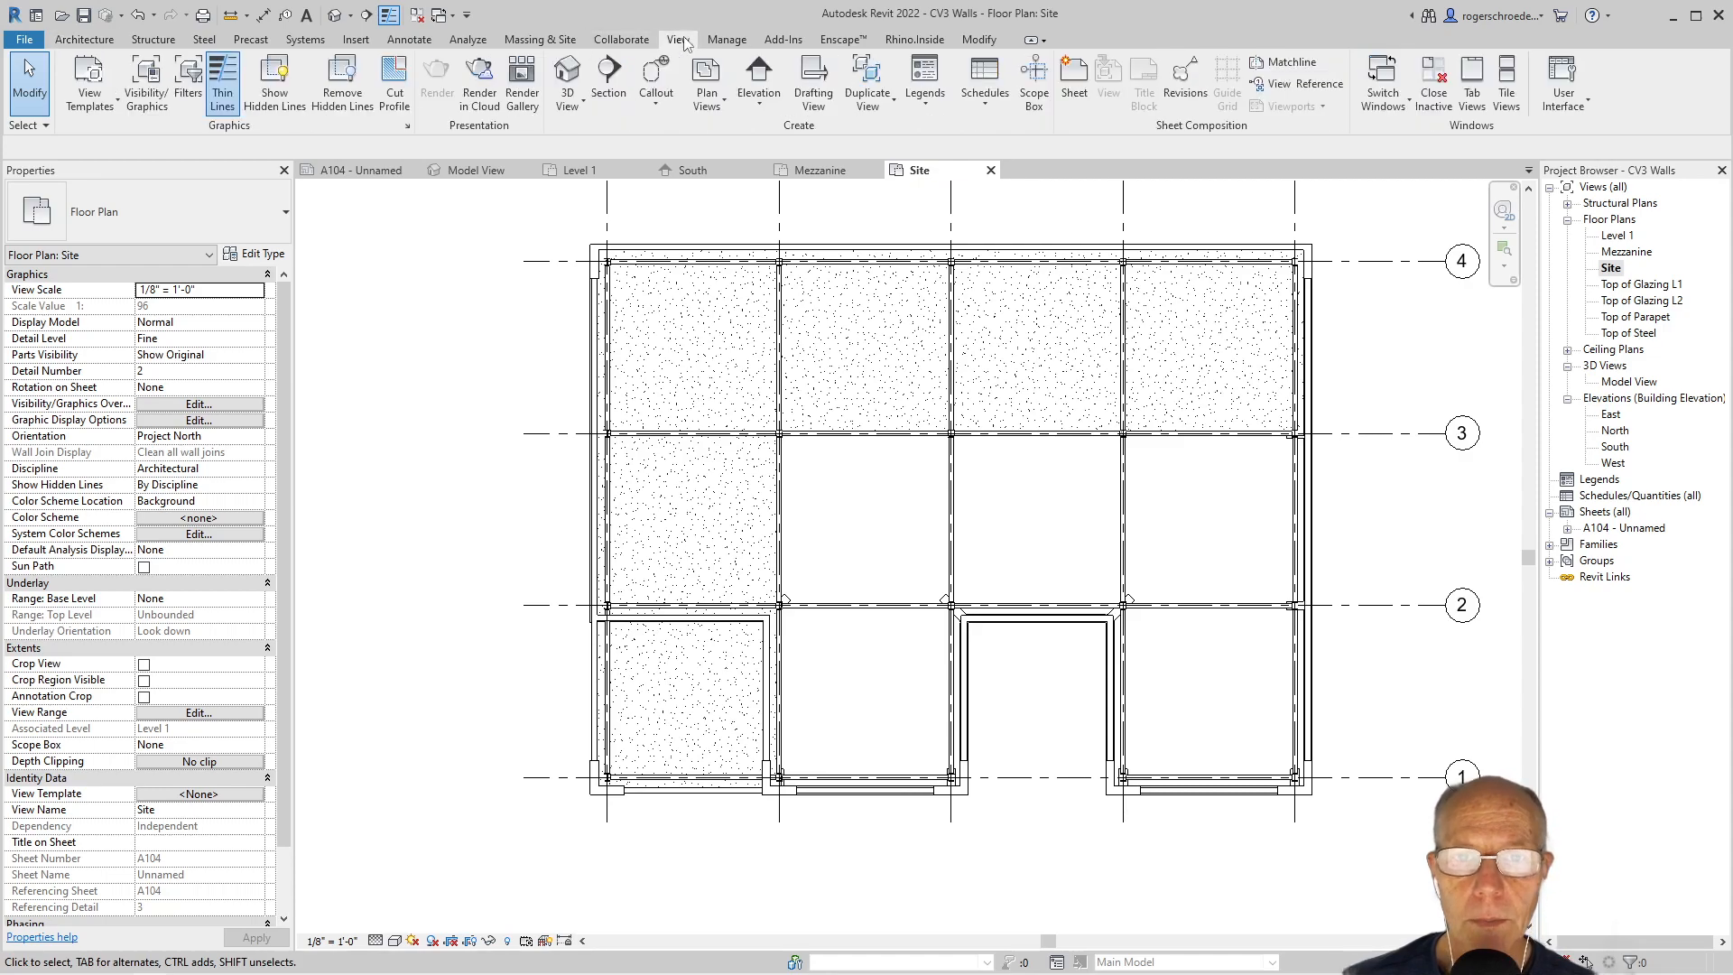
{"action": "left_click", "coordinate": [609, 79]}
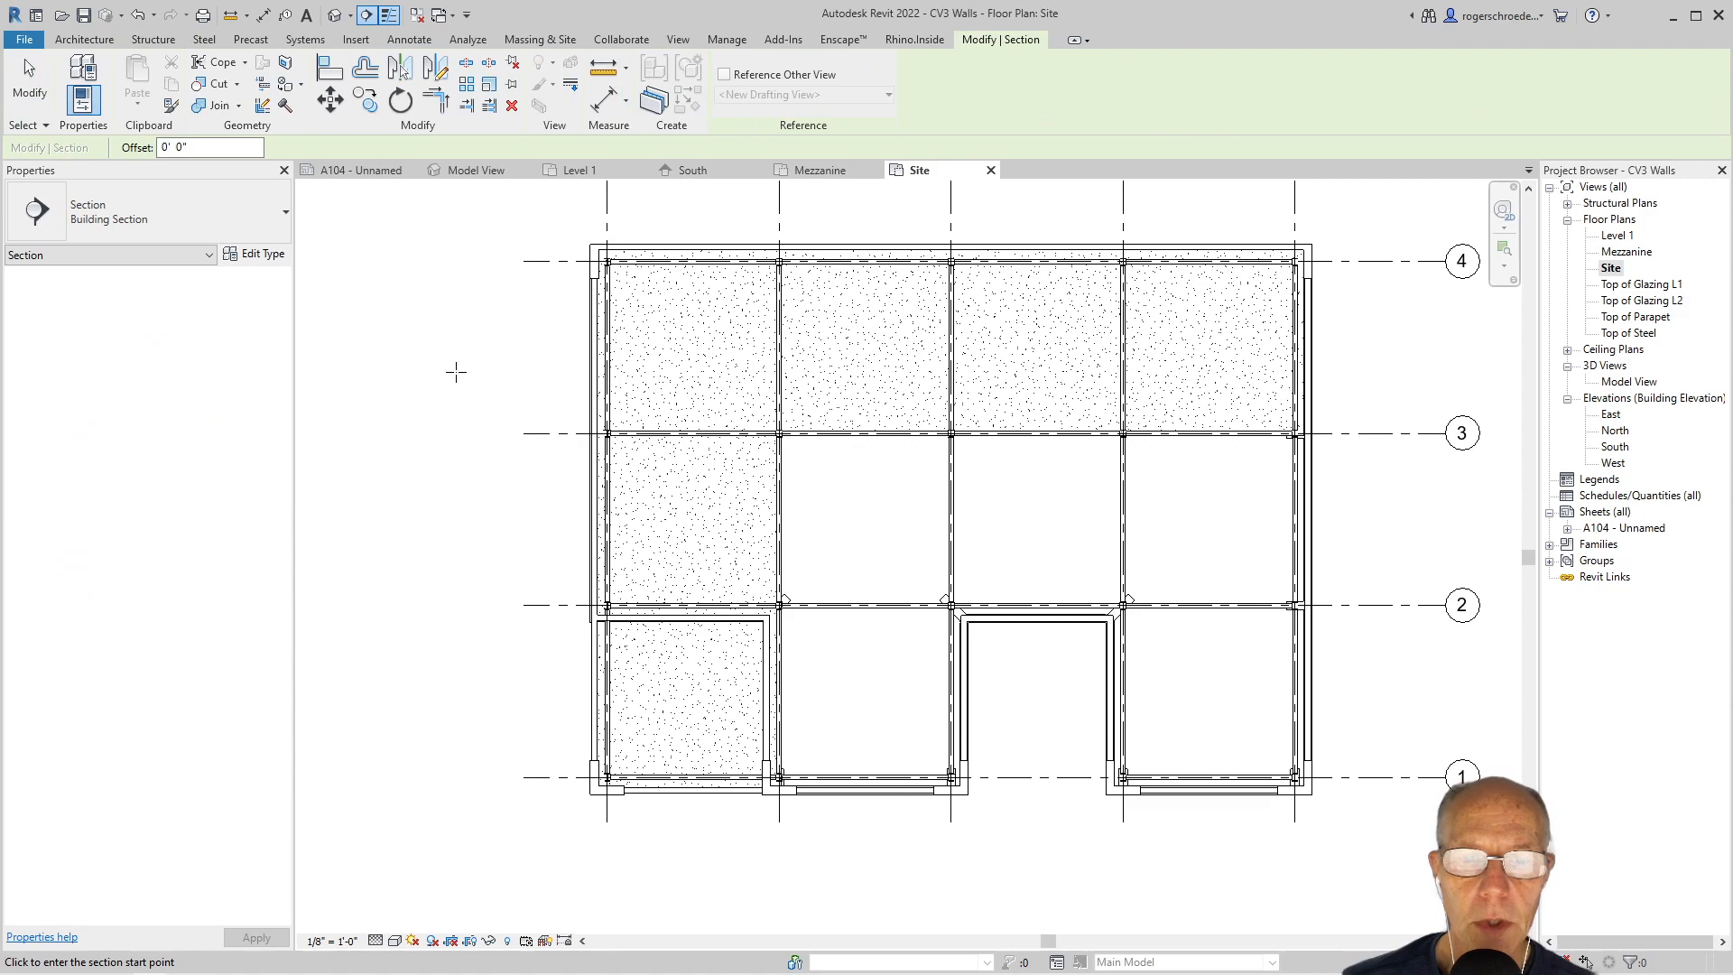
{"action": "left_click", "coordinate": [442, 361]}
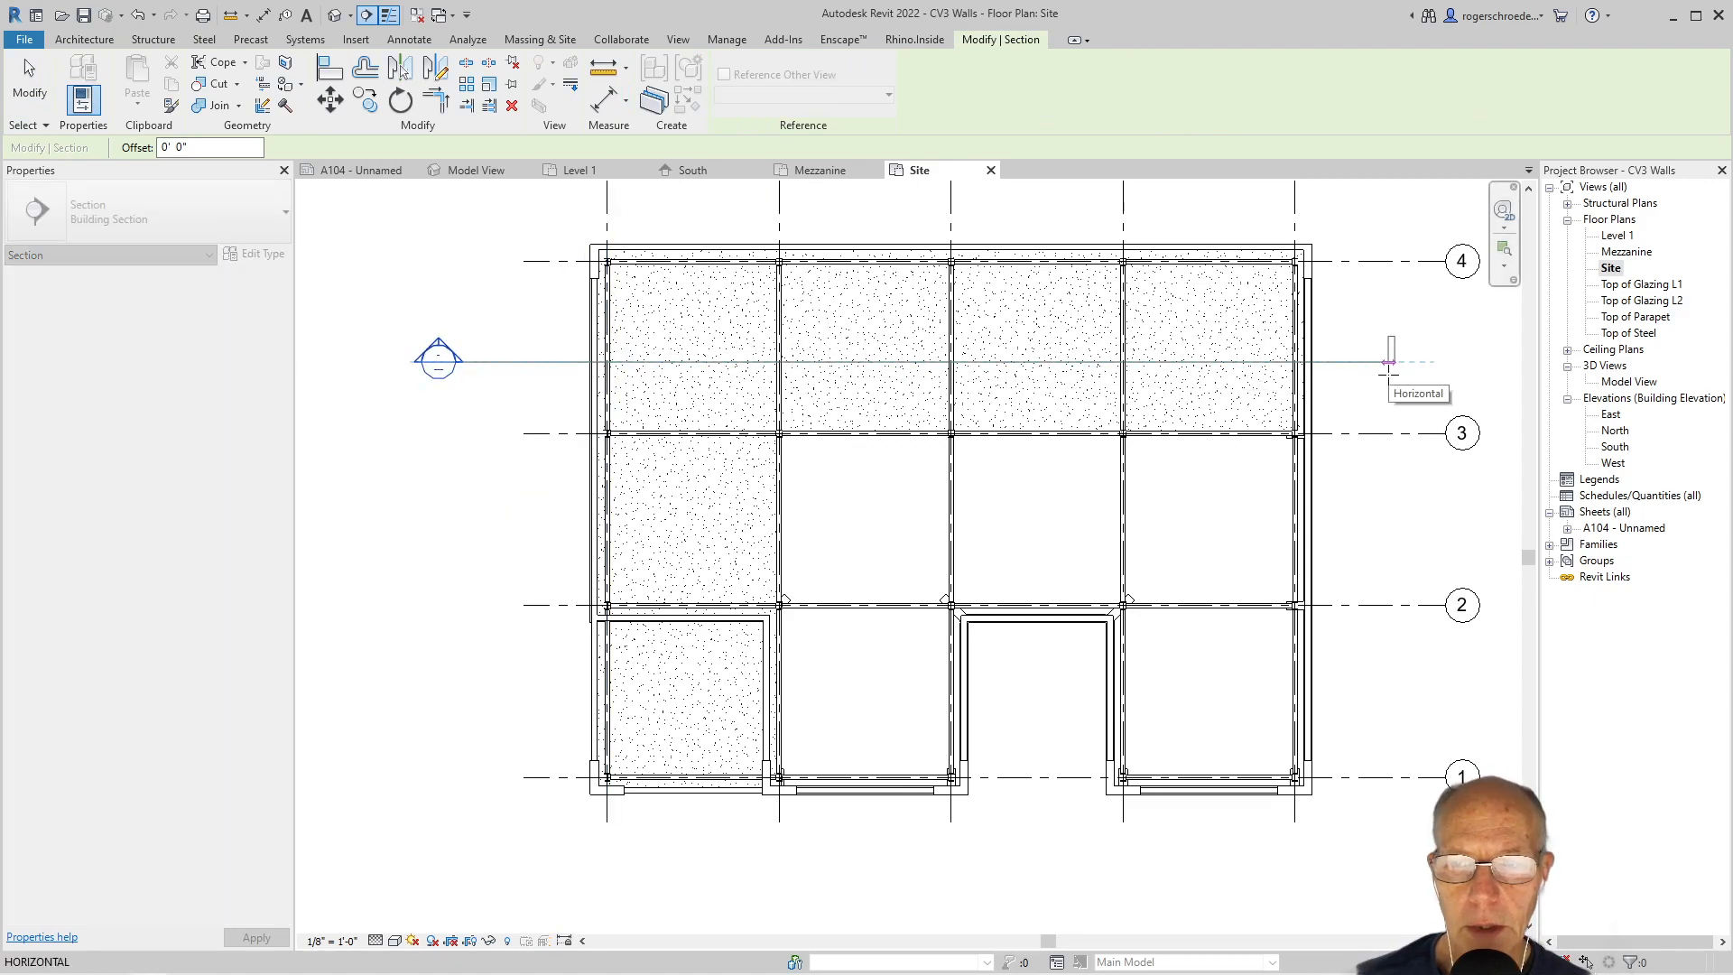
{"action": "left_click", "coordinate": [1391, 362]}
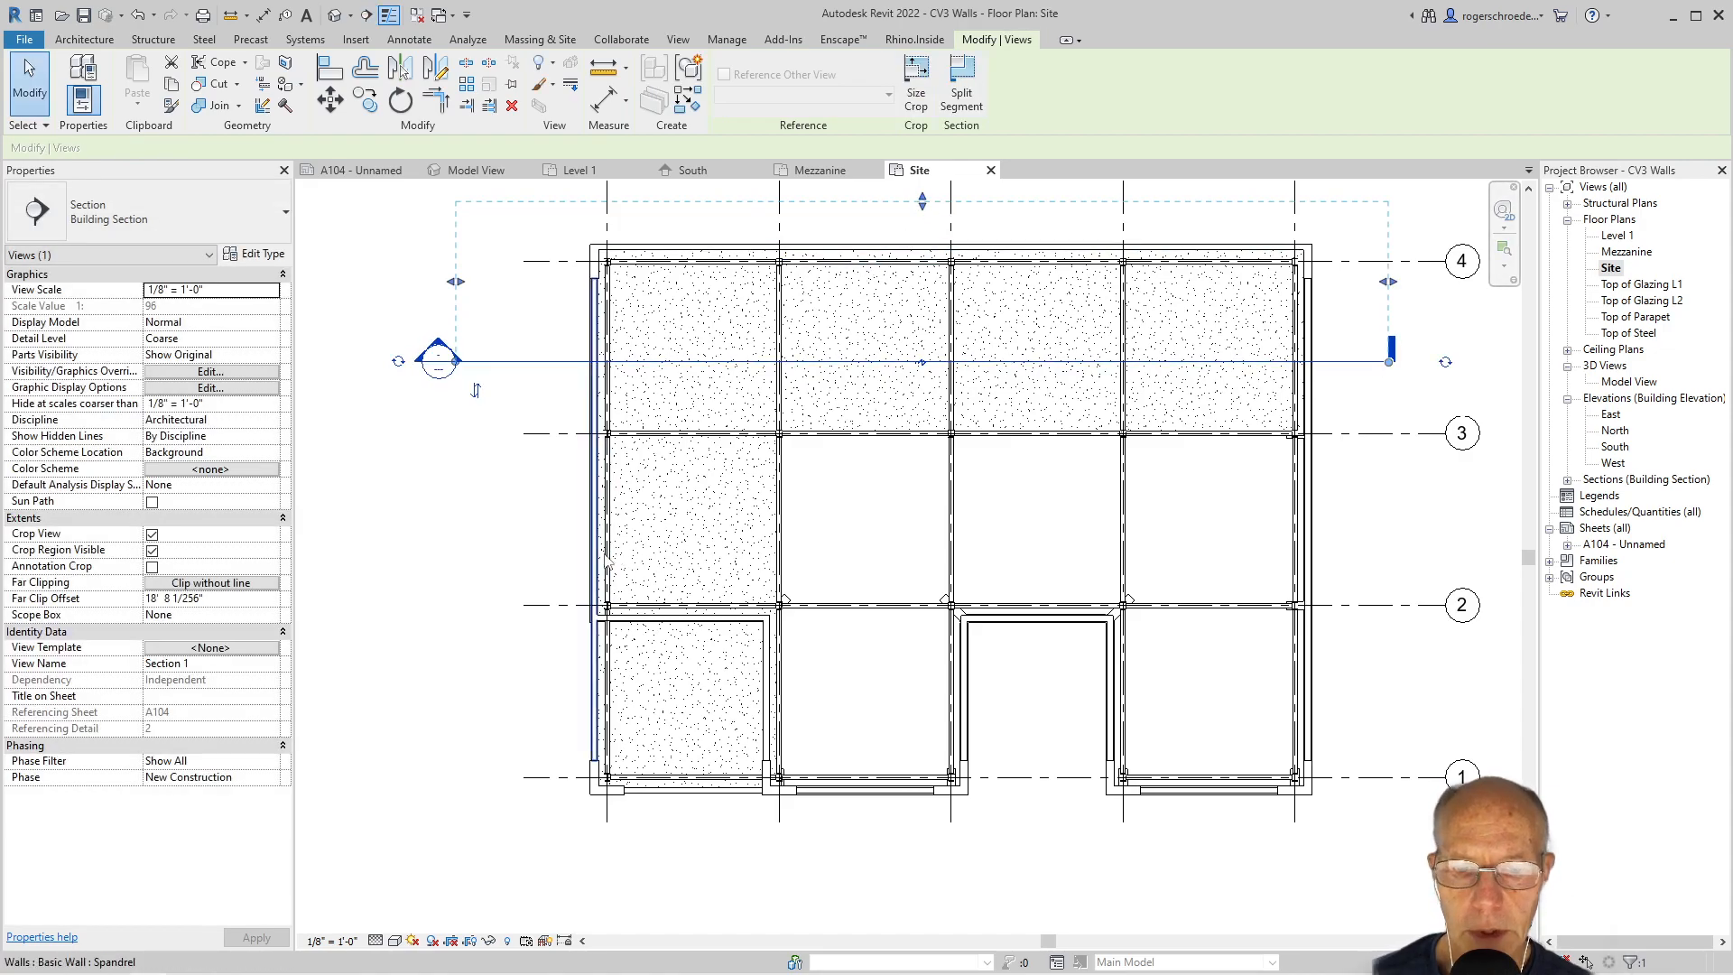
{"action": "key", "text": "Escape"}
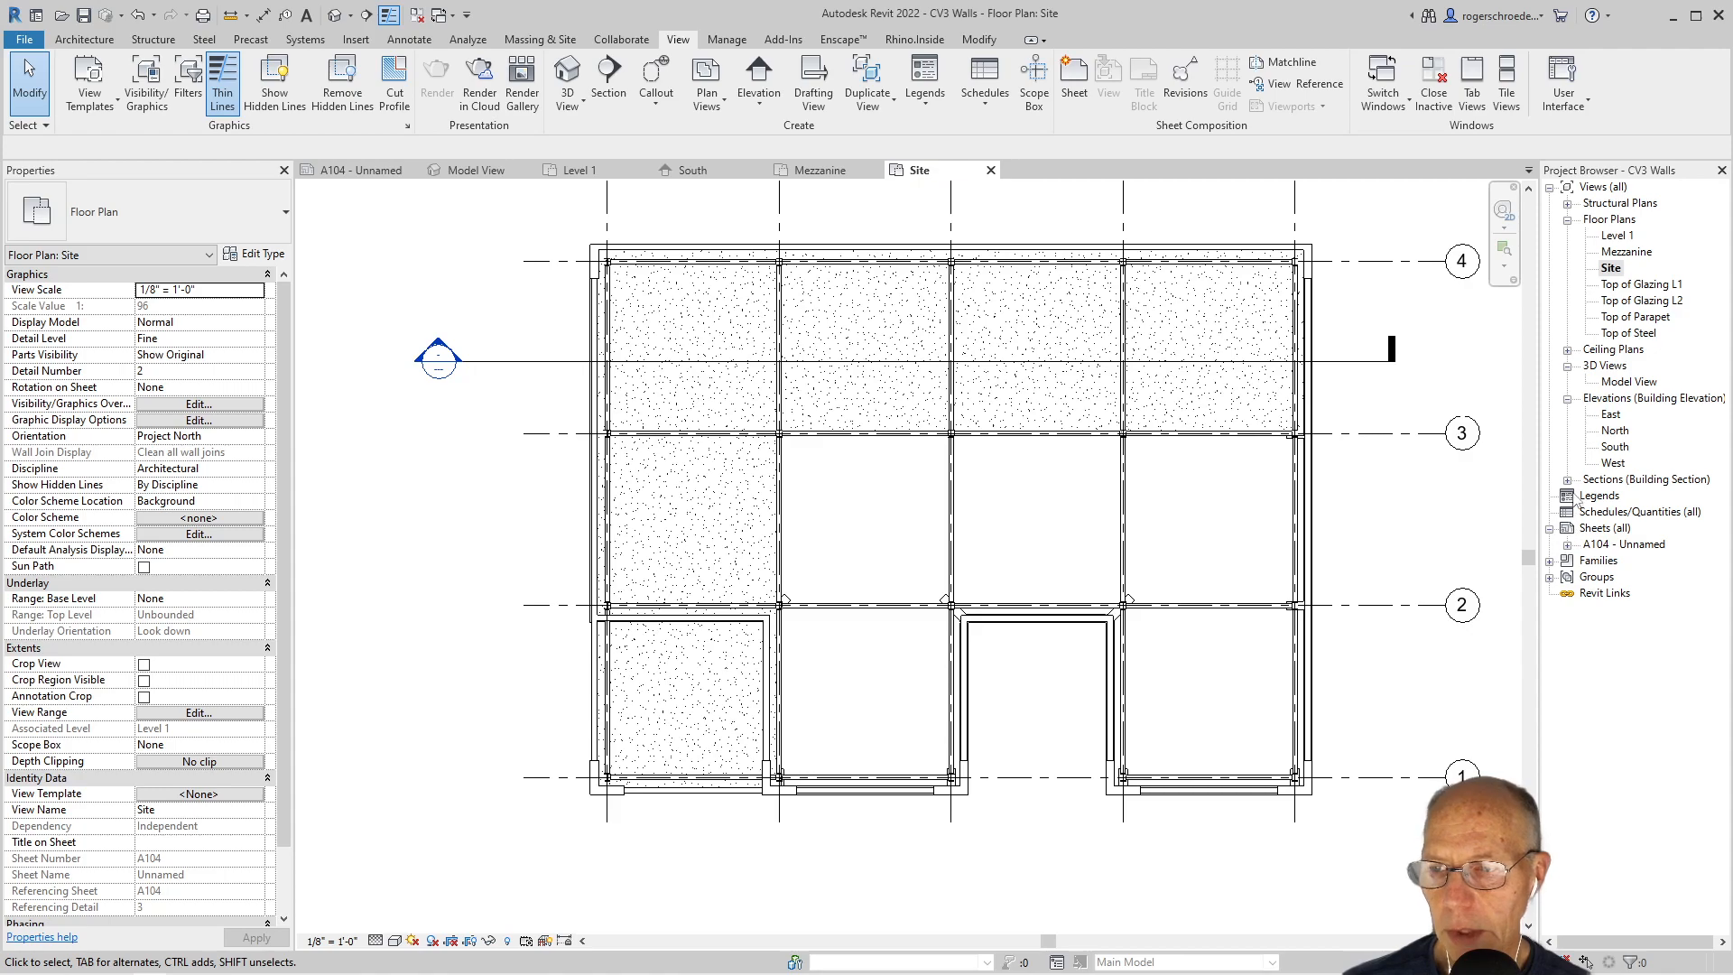
- Open the Section 1 view, set its detail level to Fine and examine the mezzanine floor's concrete and metal deck layers
{"action": "left_click", "coordinate": [1567, 480]}
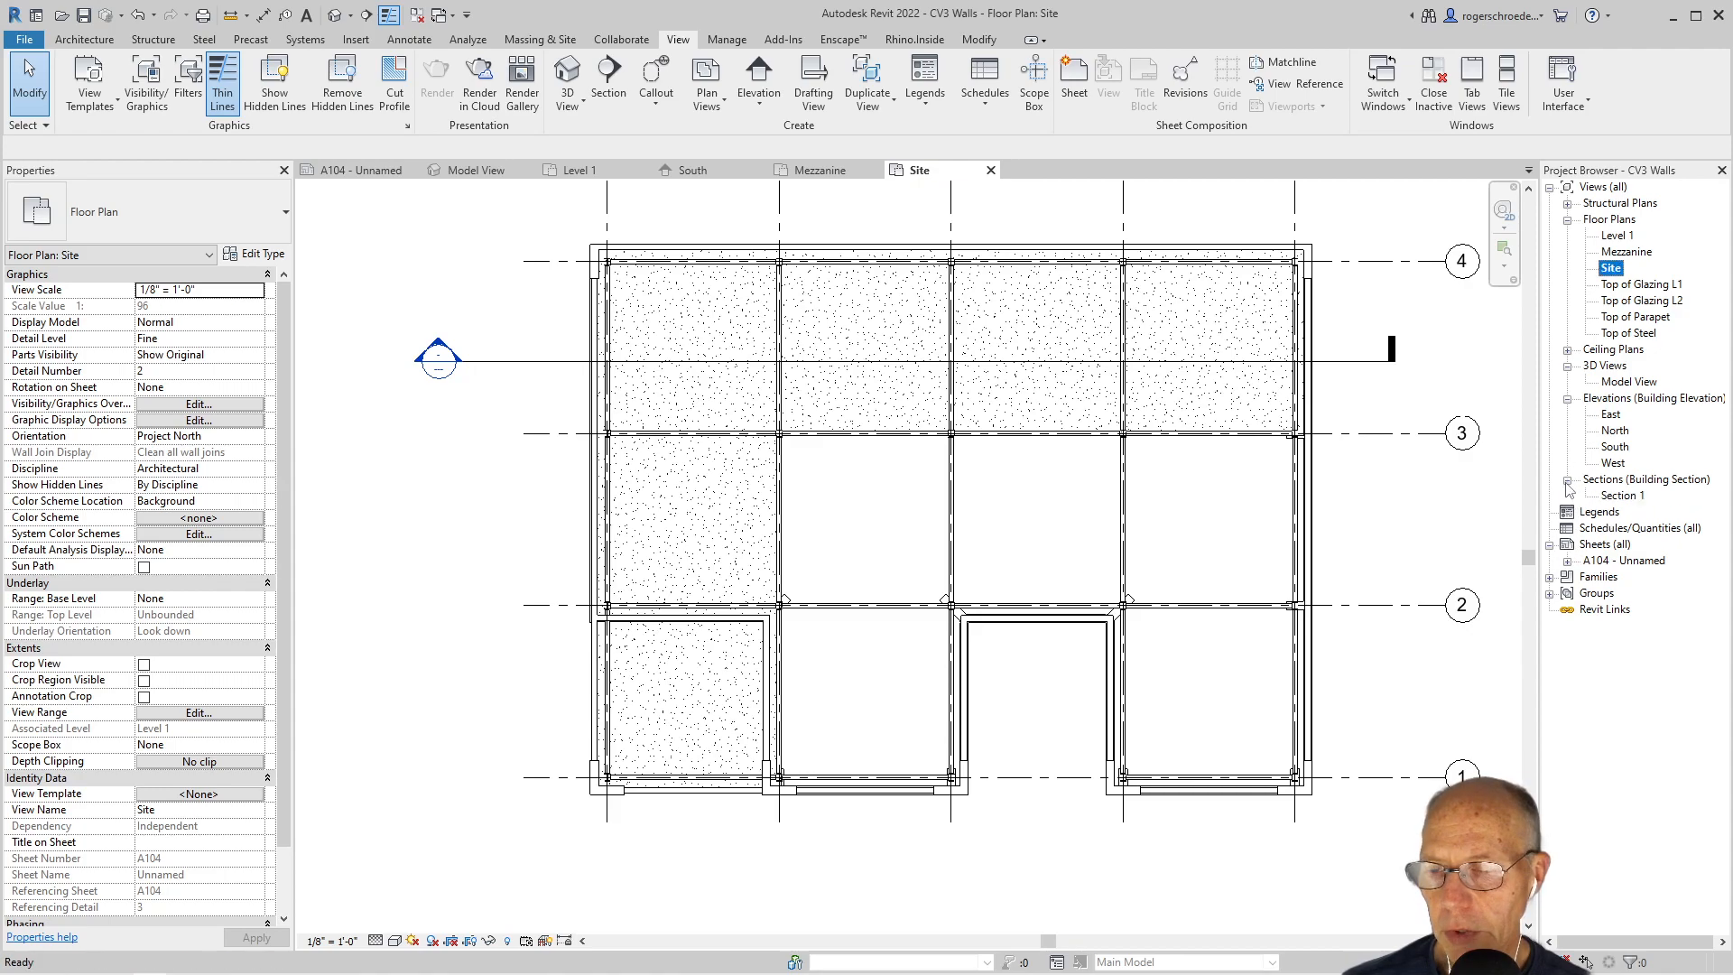
{"action": "double_click", "coordinate": [1620, 497]}
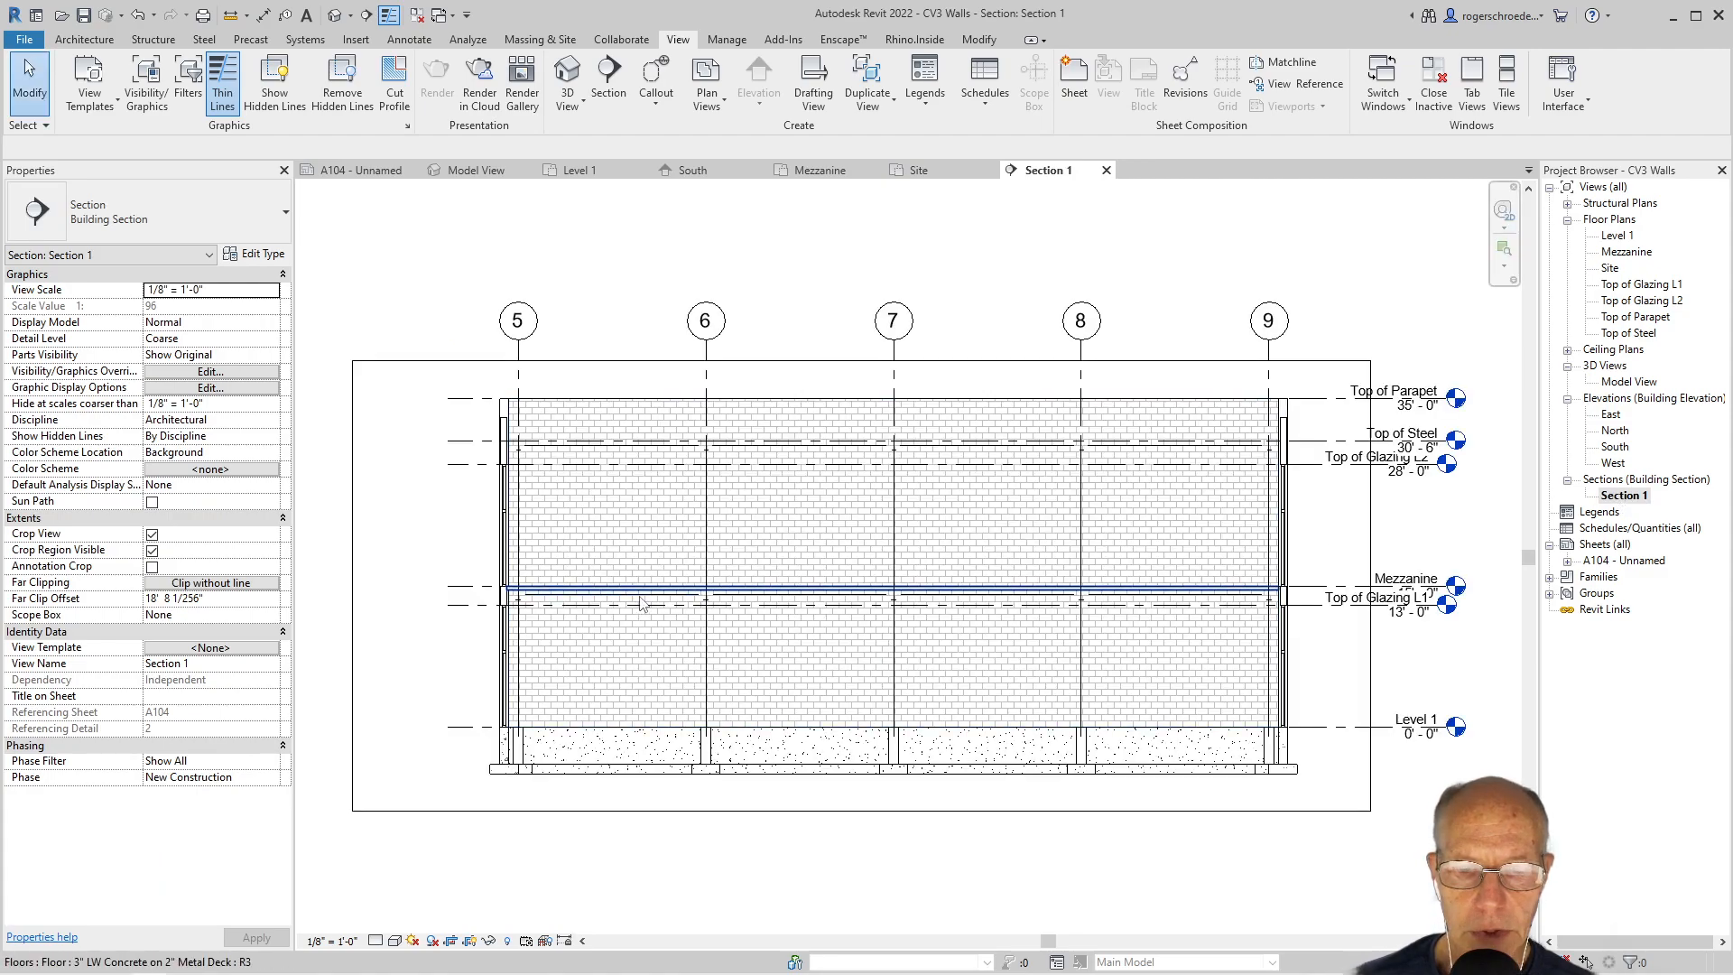
{"action": "scroll", "coordinate": [637, 597], "scroll_direction": "up", "scroll_amount": 3}
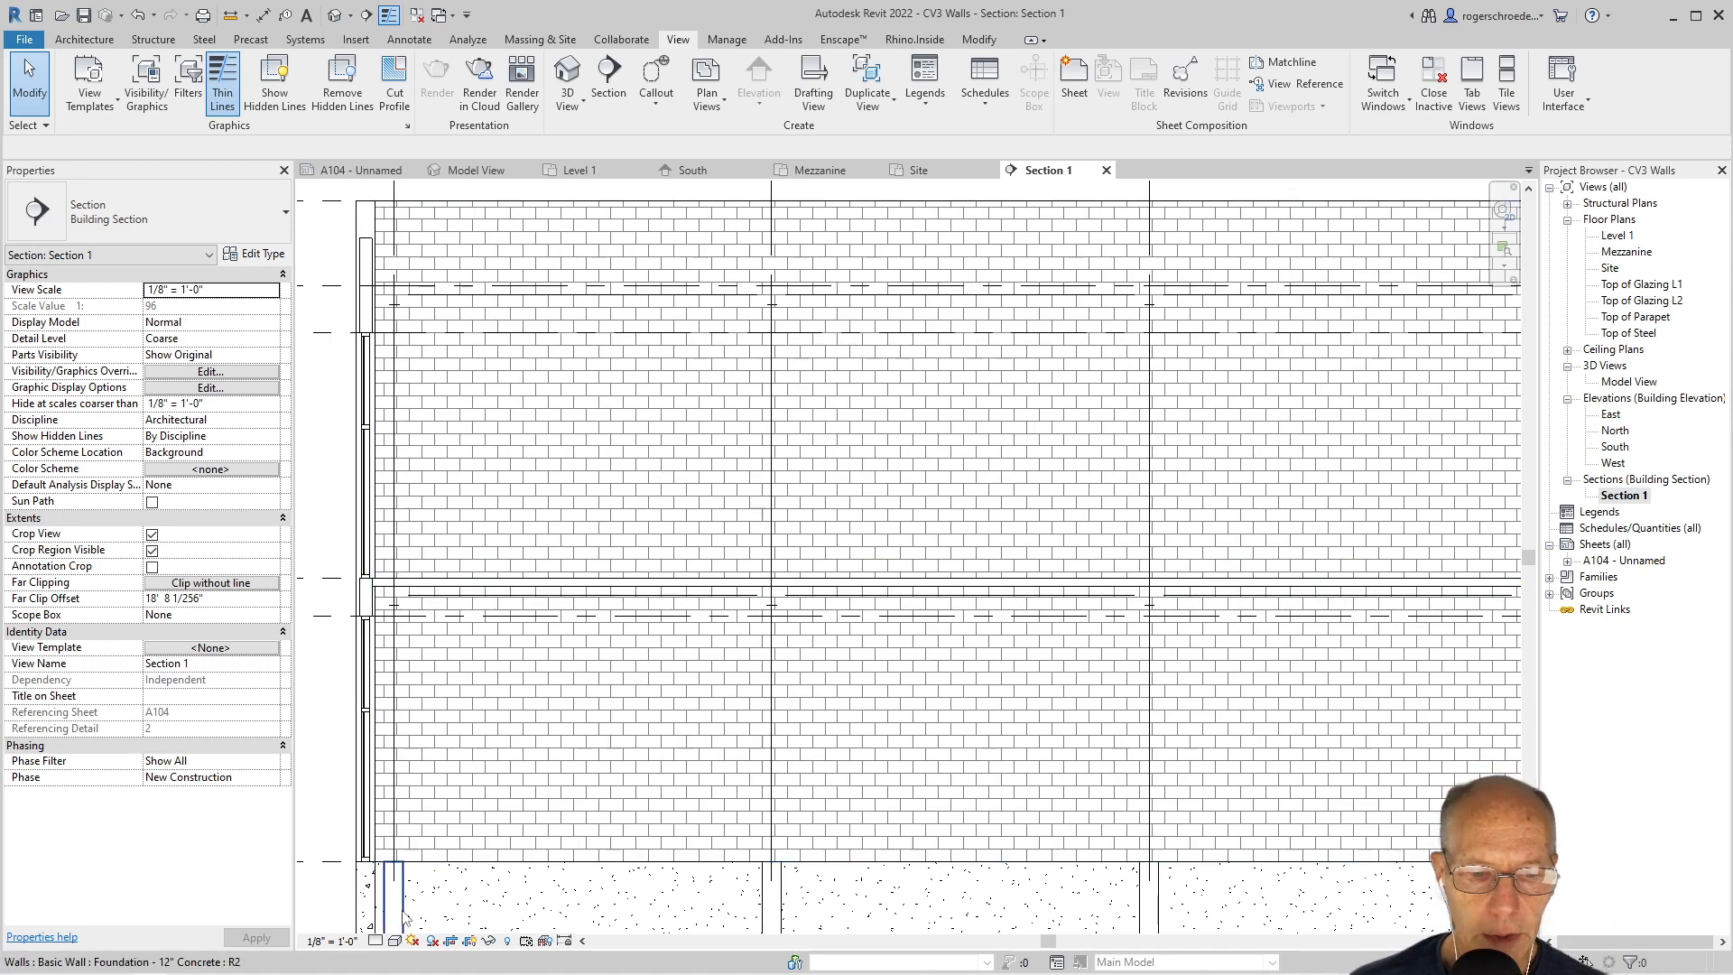
{"action": "left_click", "coordinate": [376, 942]}
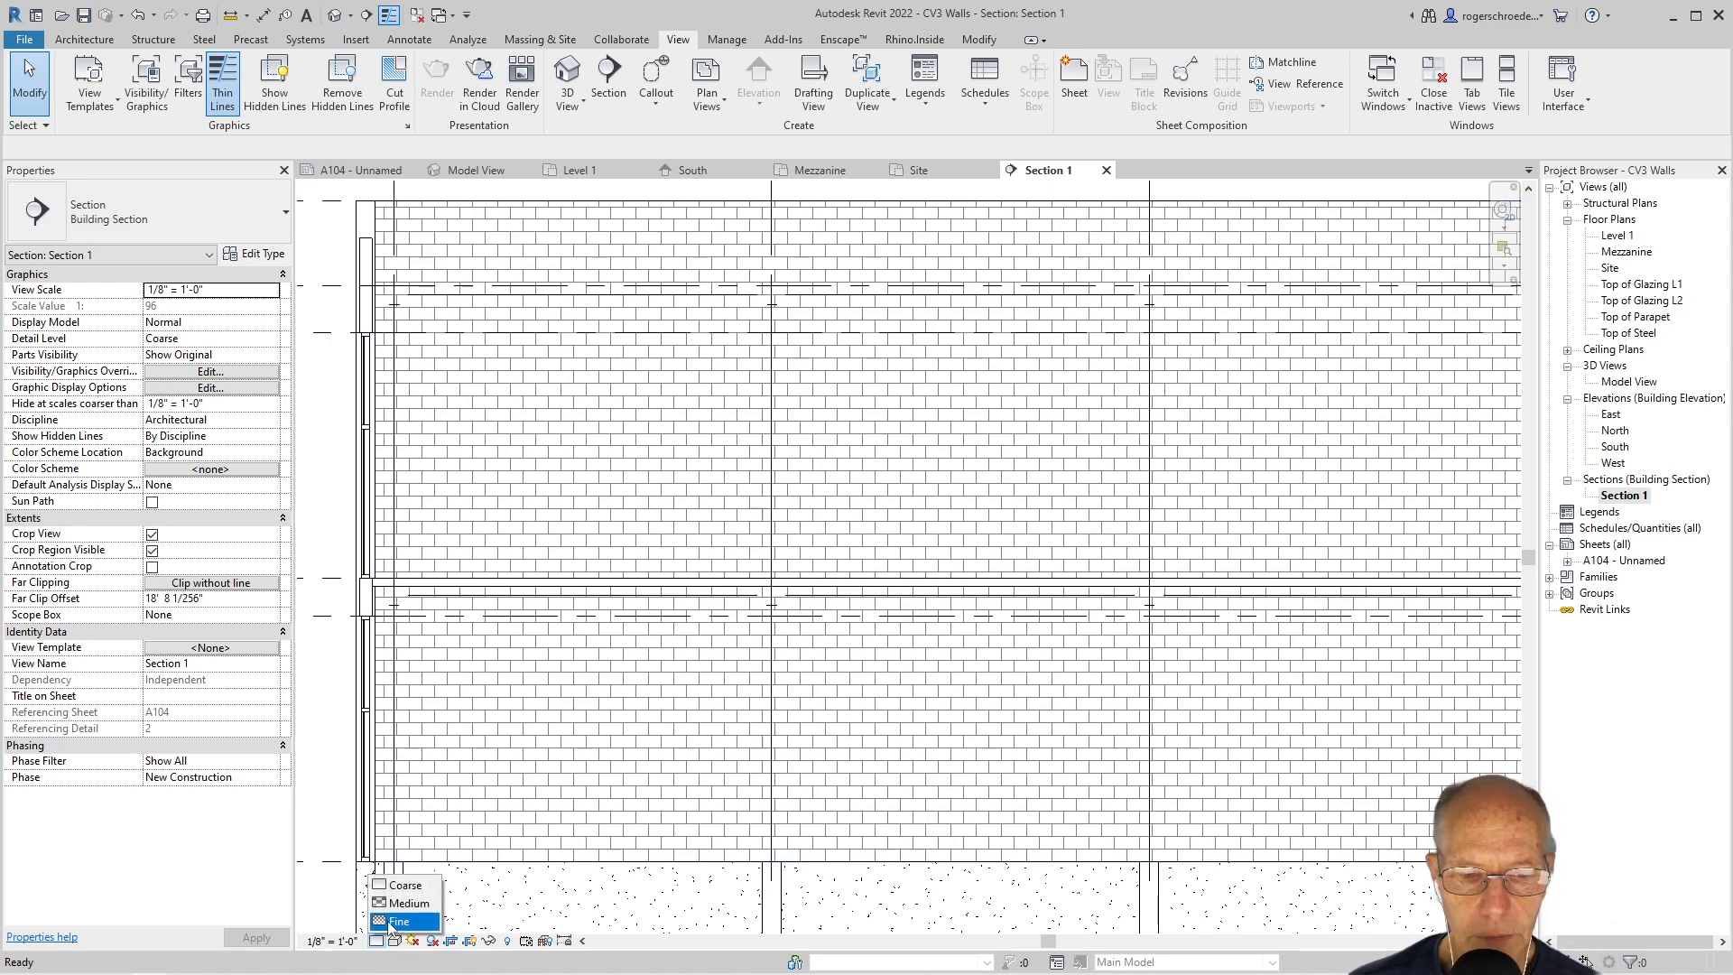
{"action": "left_click", "coordinate": [398, 922]}
{"action": "scroll", "coordinate": [460, 603], "scroll_direction": "up", "scroll_amount": 2}
{"action": "scroll", "coordinate": [461, 603], "scroll_direction": "up", "scroll_amount": 1}
{"action": "scroll", "coordinate": [713, 589], "scroll_direction": "up", "scroll_amount": 2}
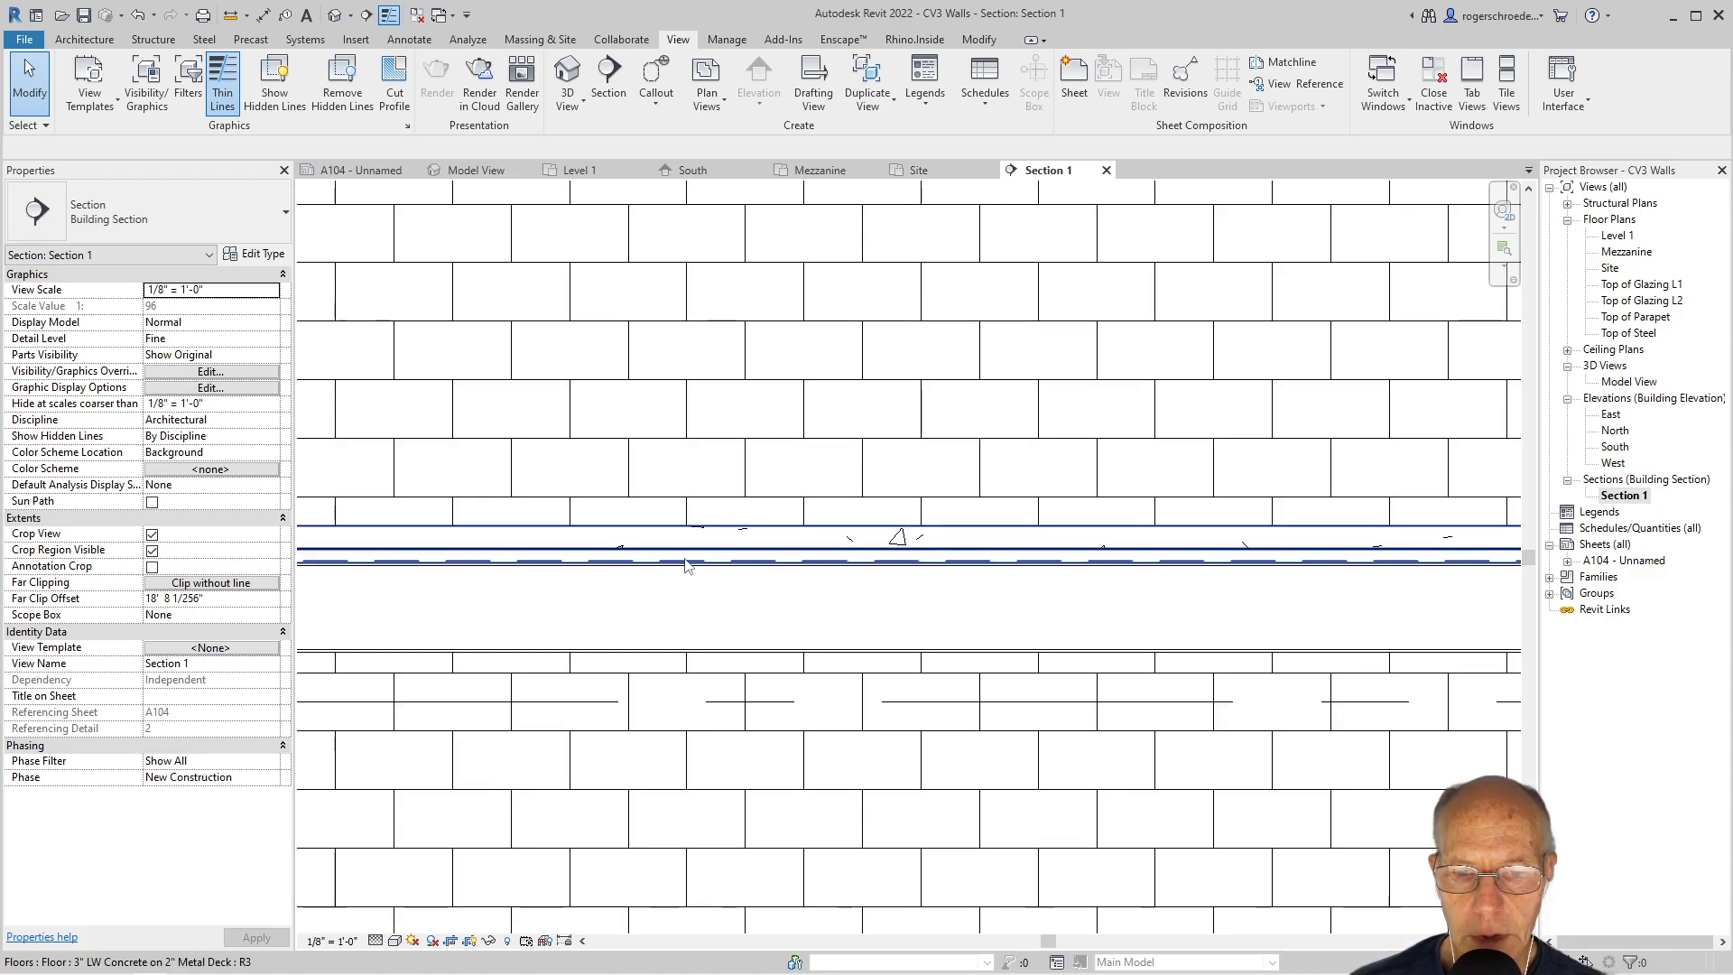
{"action": "scroll", "coordinate": [686, 566], "scroll_direction": "up", "scroll_amount": 5}
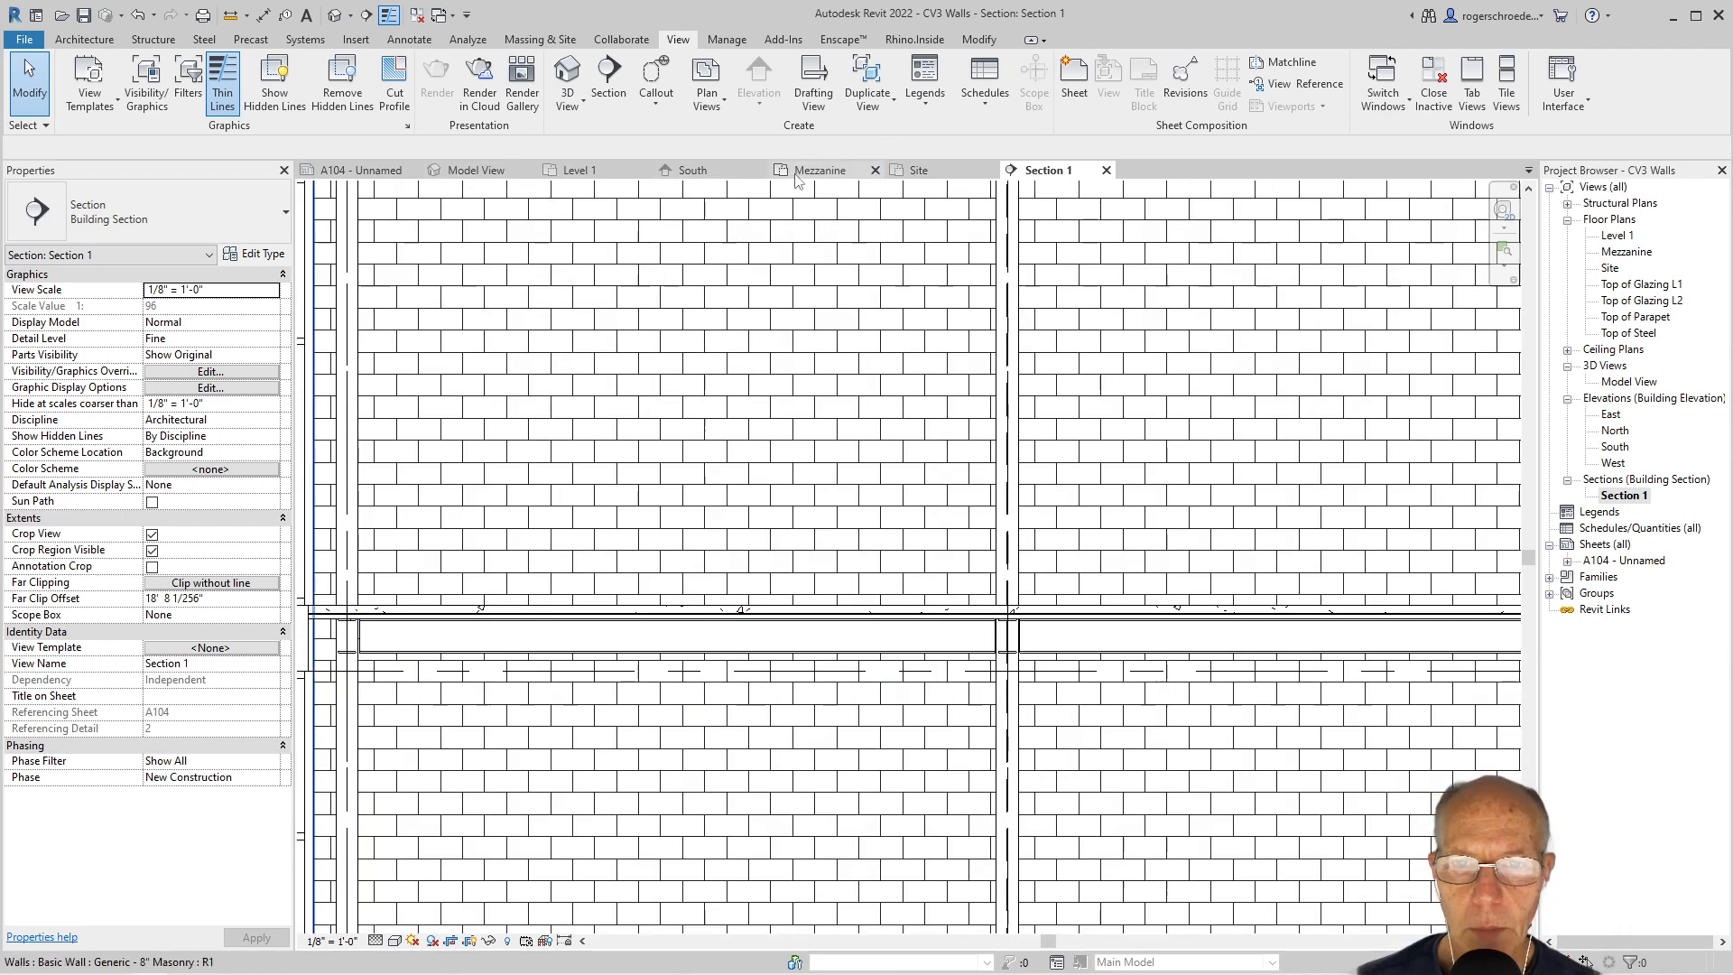
- In the Site plan, move the section line between grids 2 and 3 and extend its far clip past grid 4, about 33' 5"
{"action": "left_click", "coordinate": [917, 170]}
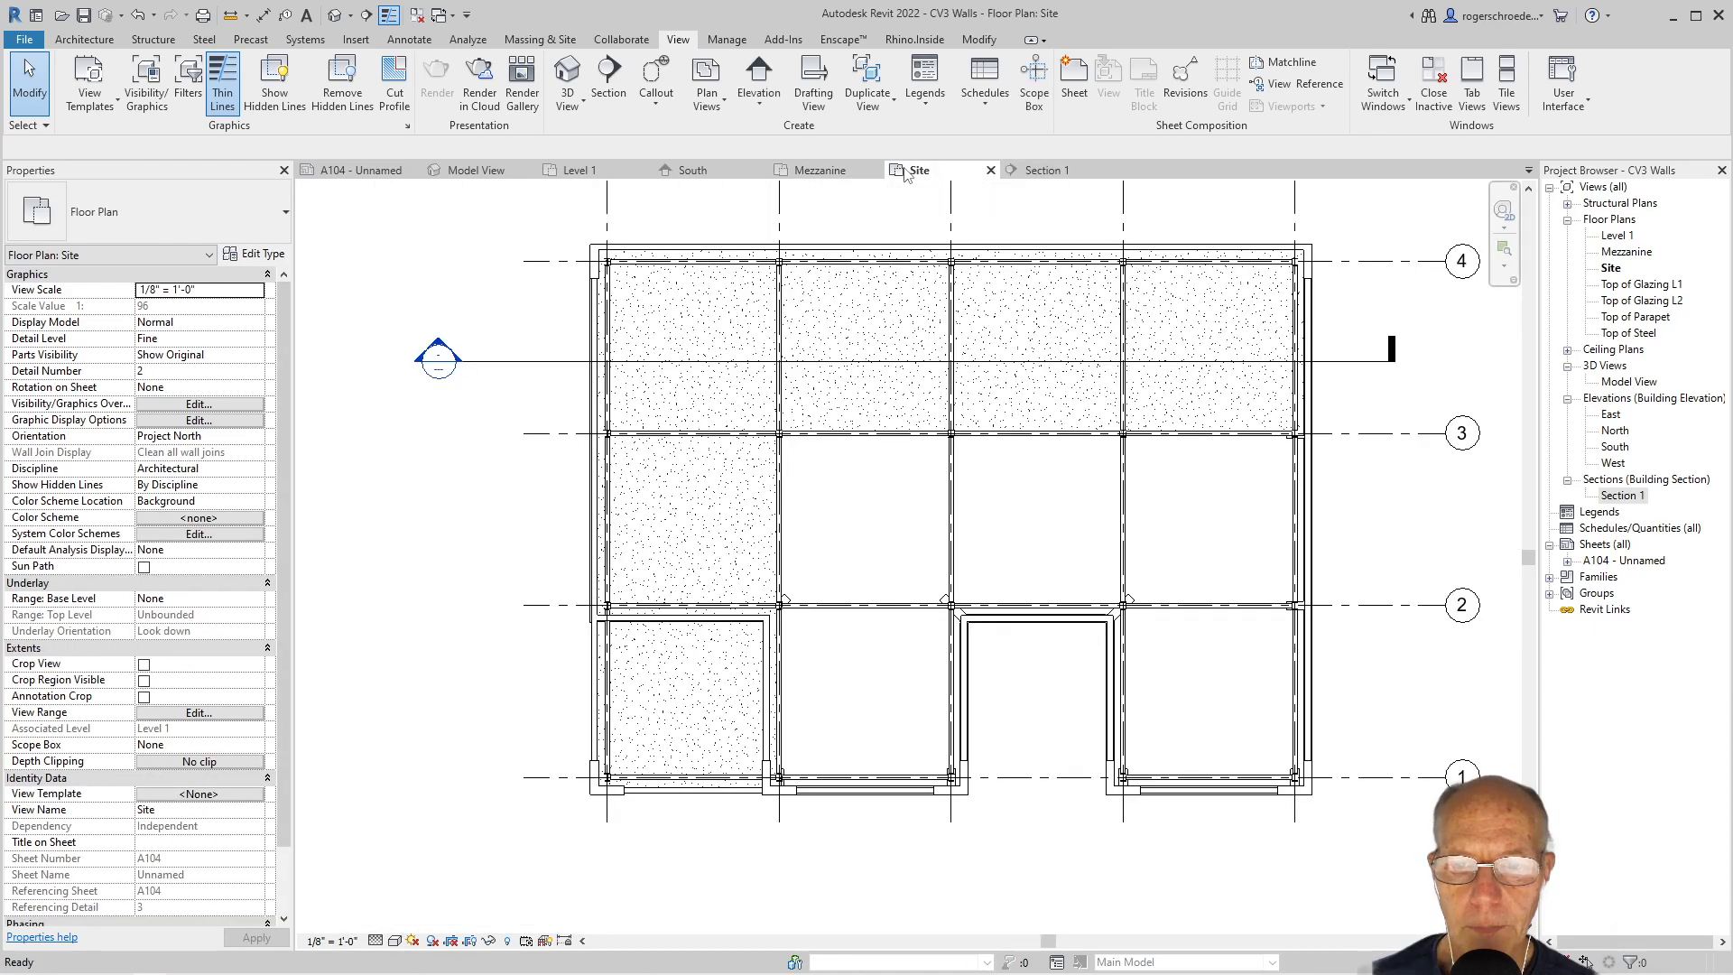
{"action": "left_click", "coordinate": [561, 363]}
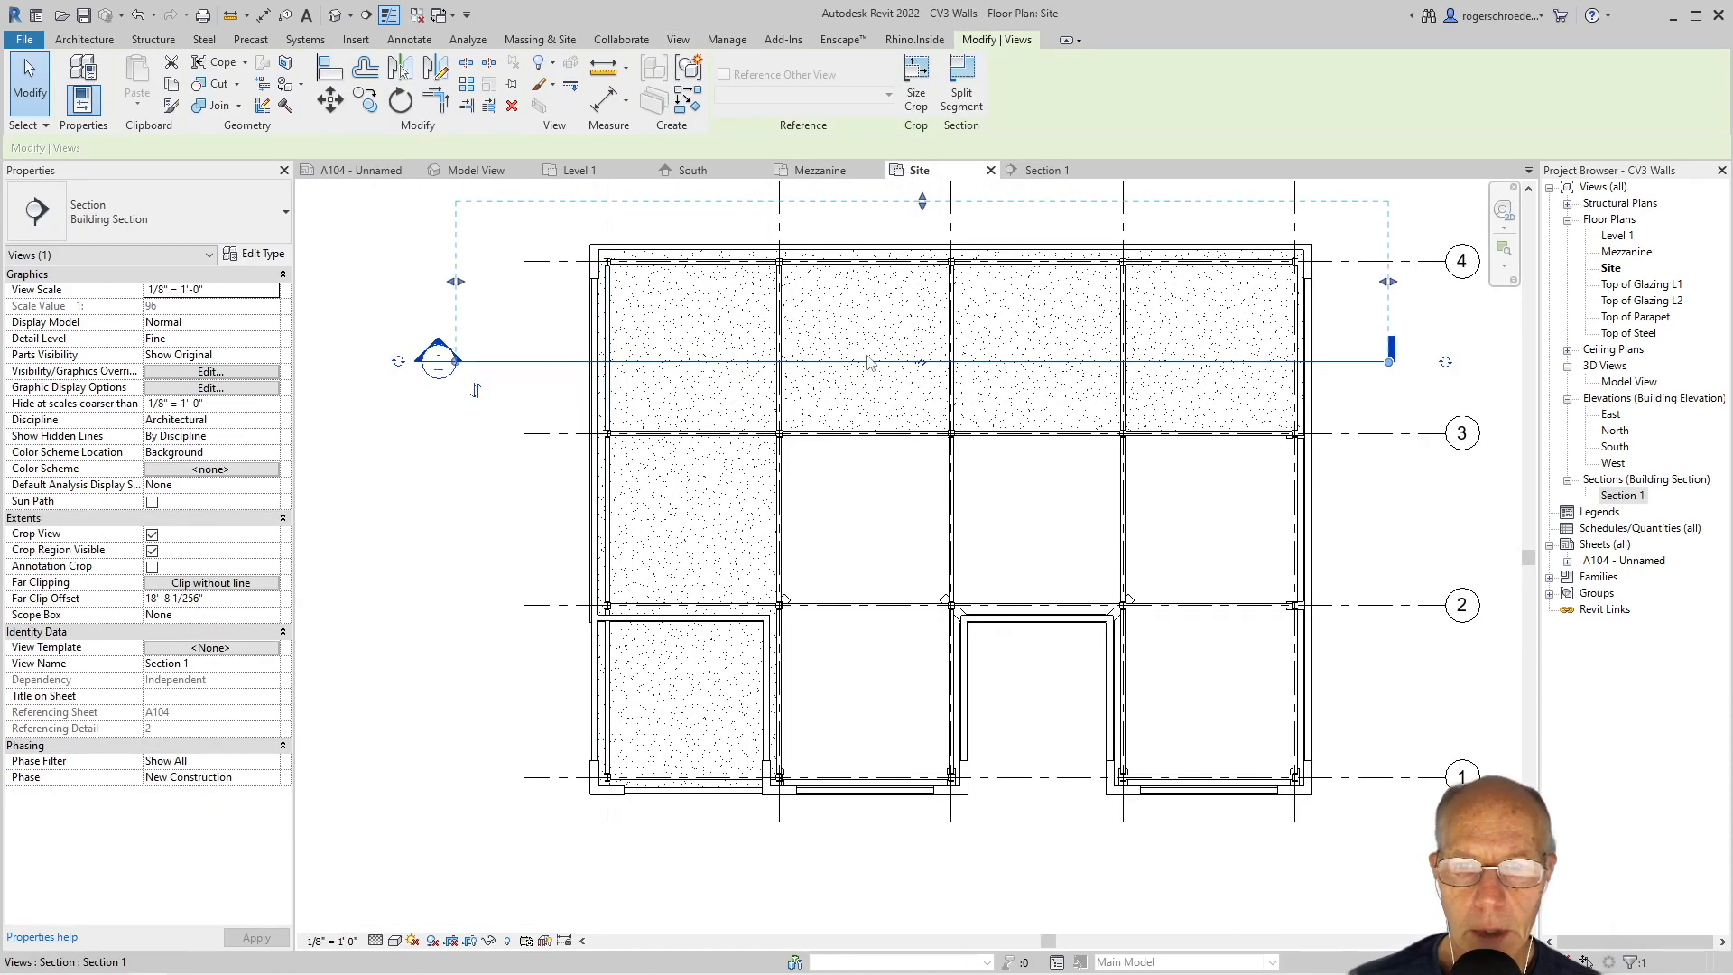
{"action": "left_click_drag", "start_coordinate": [909, 364], "coordinate": [903, 497]}
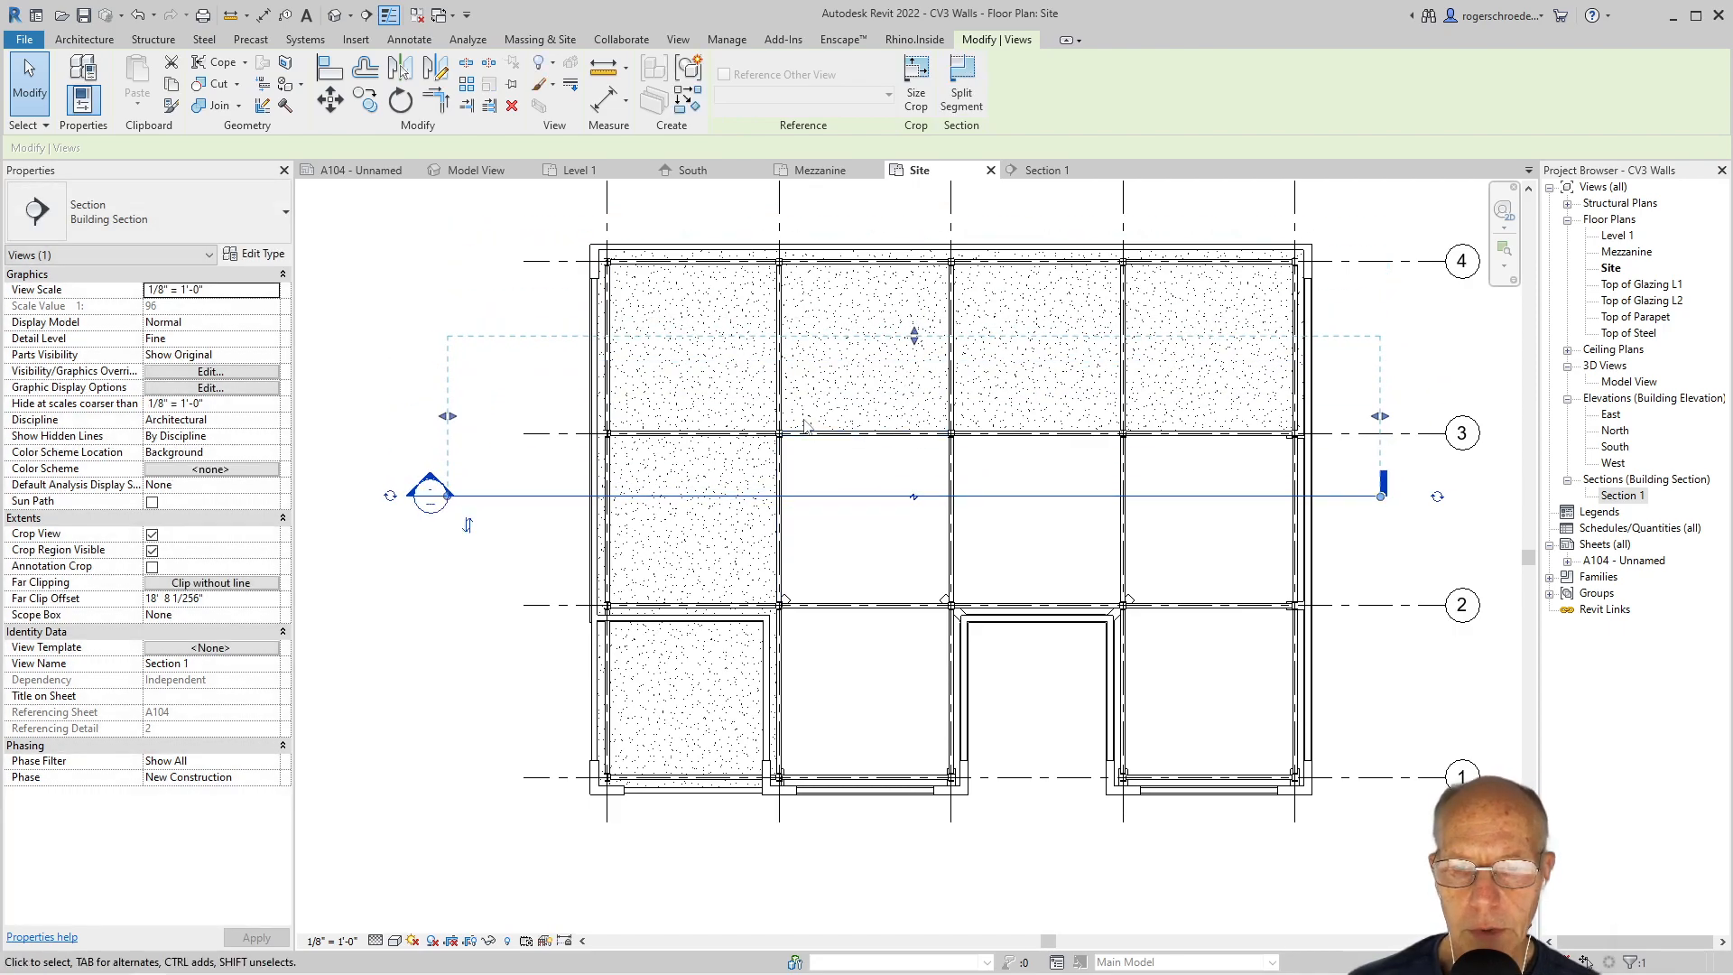
{"action": "left_click_drag", "start_coordinate": [913, 334], "coordinate": [933, 203]}
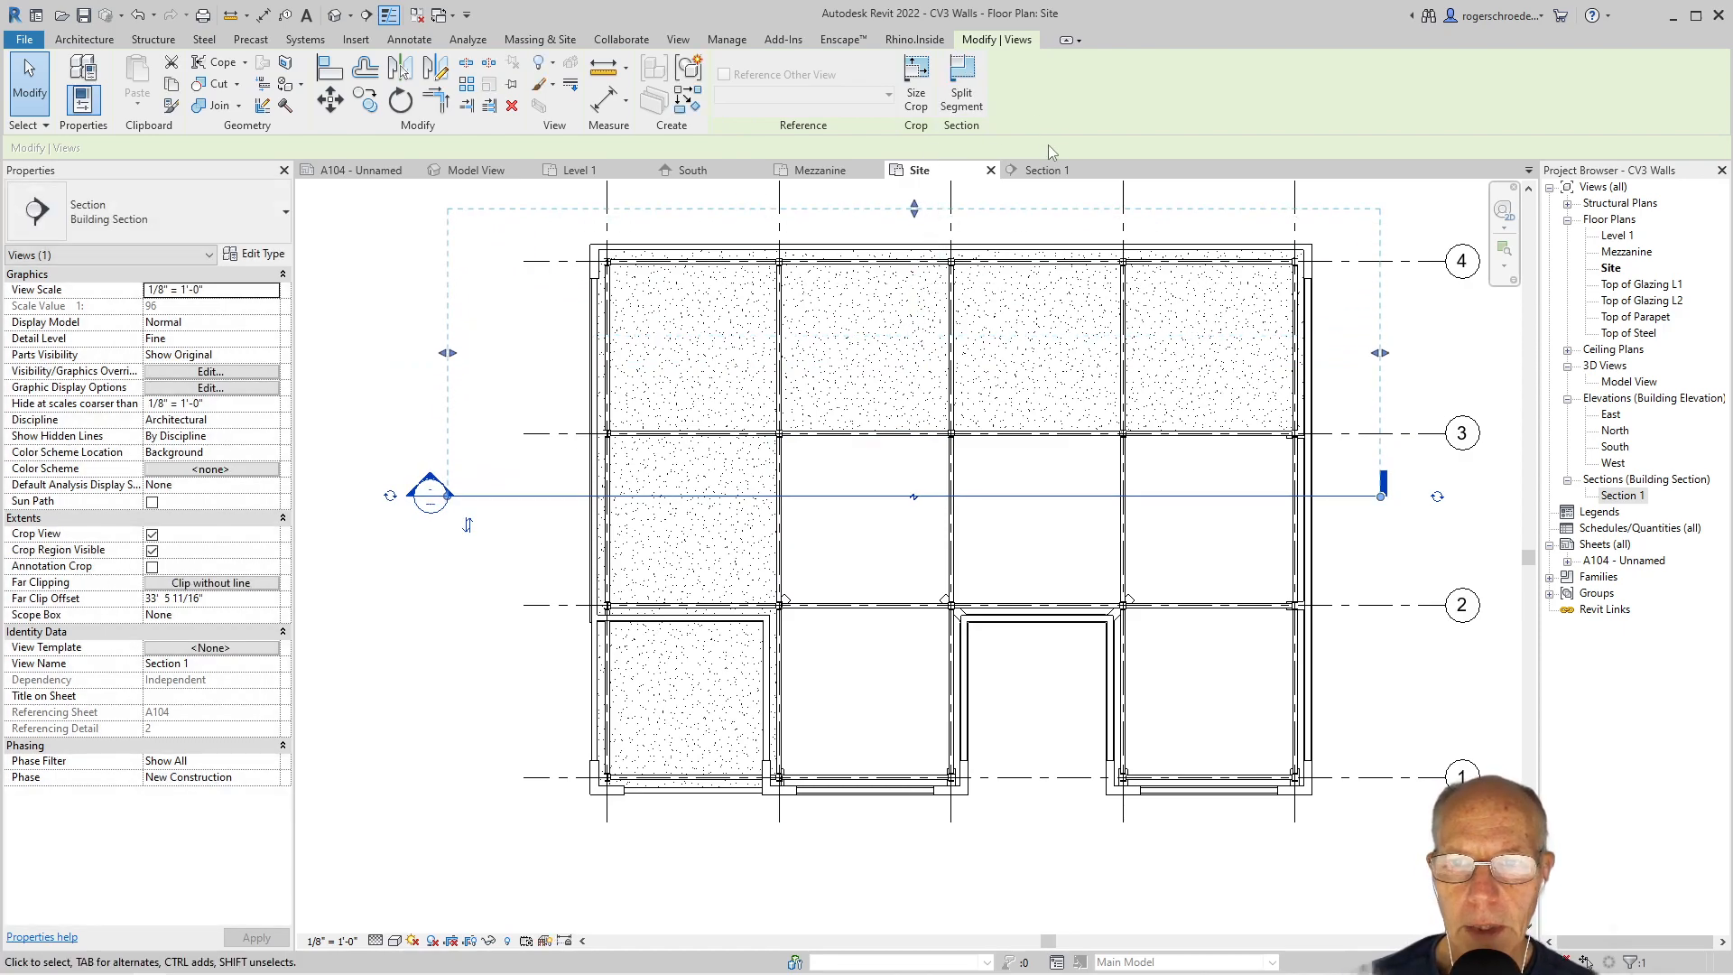
- Return to Section 1 and examine the mezzanine floor's edge at the grid 6 beam and column up close
{"action": "left_click", "coordinate": [1038, 171]}
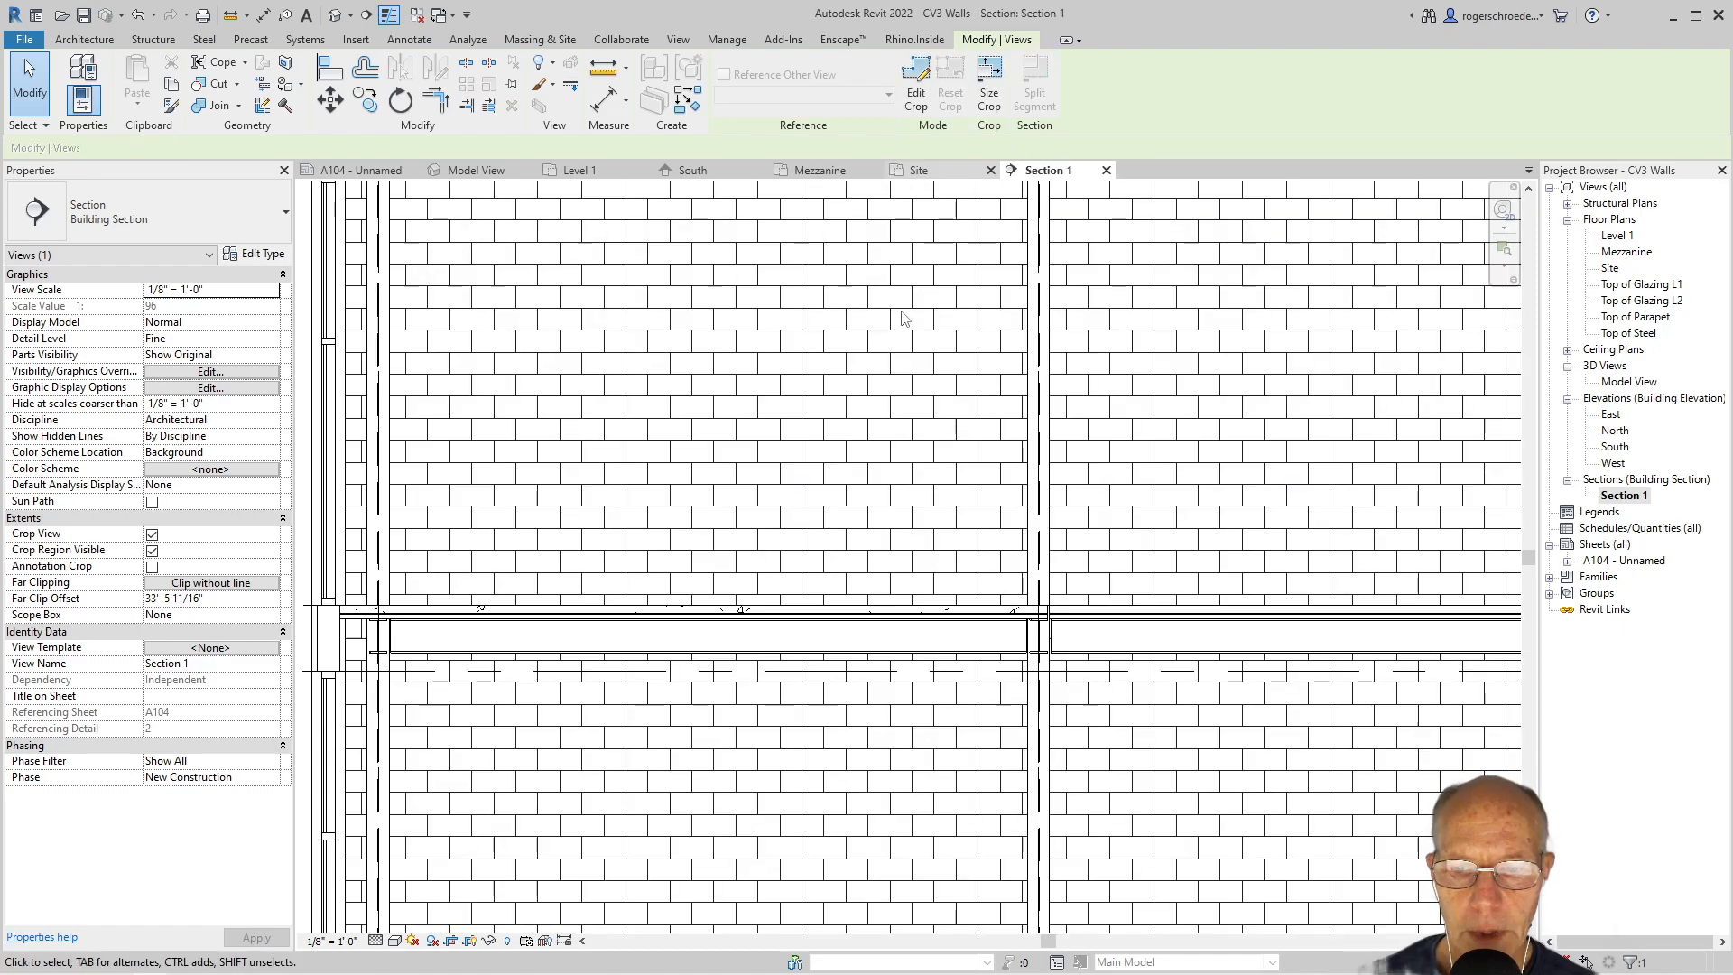
{"action": "scroll", "coordinate": [817, 722], "scroll_direction": "down", "scroll_amount": 1}
{"action": "scroll", "coordinate": [1133, 701], "scroll_direction": "up", "scroll_amount": 2}
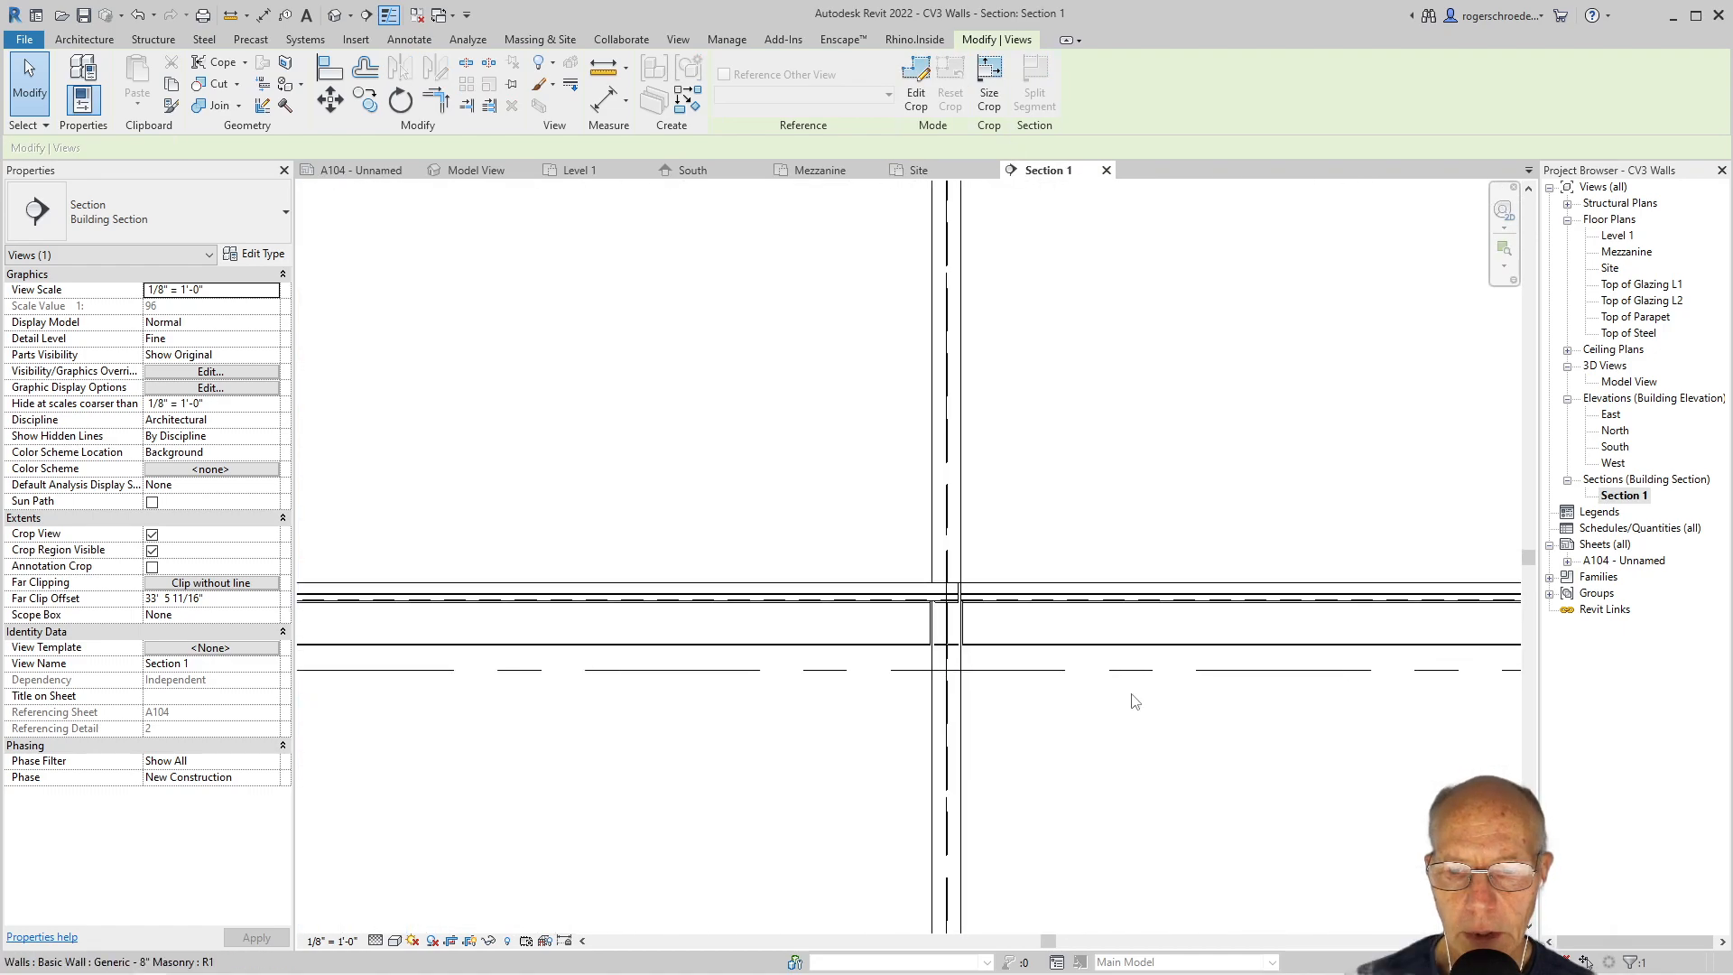
{"action": "scroll", "coordinate": [901, 589], "scroll_direction": "up", "scroll_amount": 2}
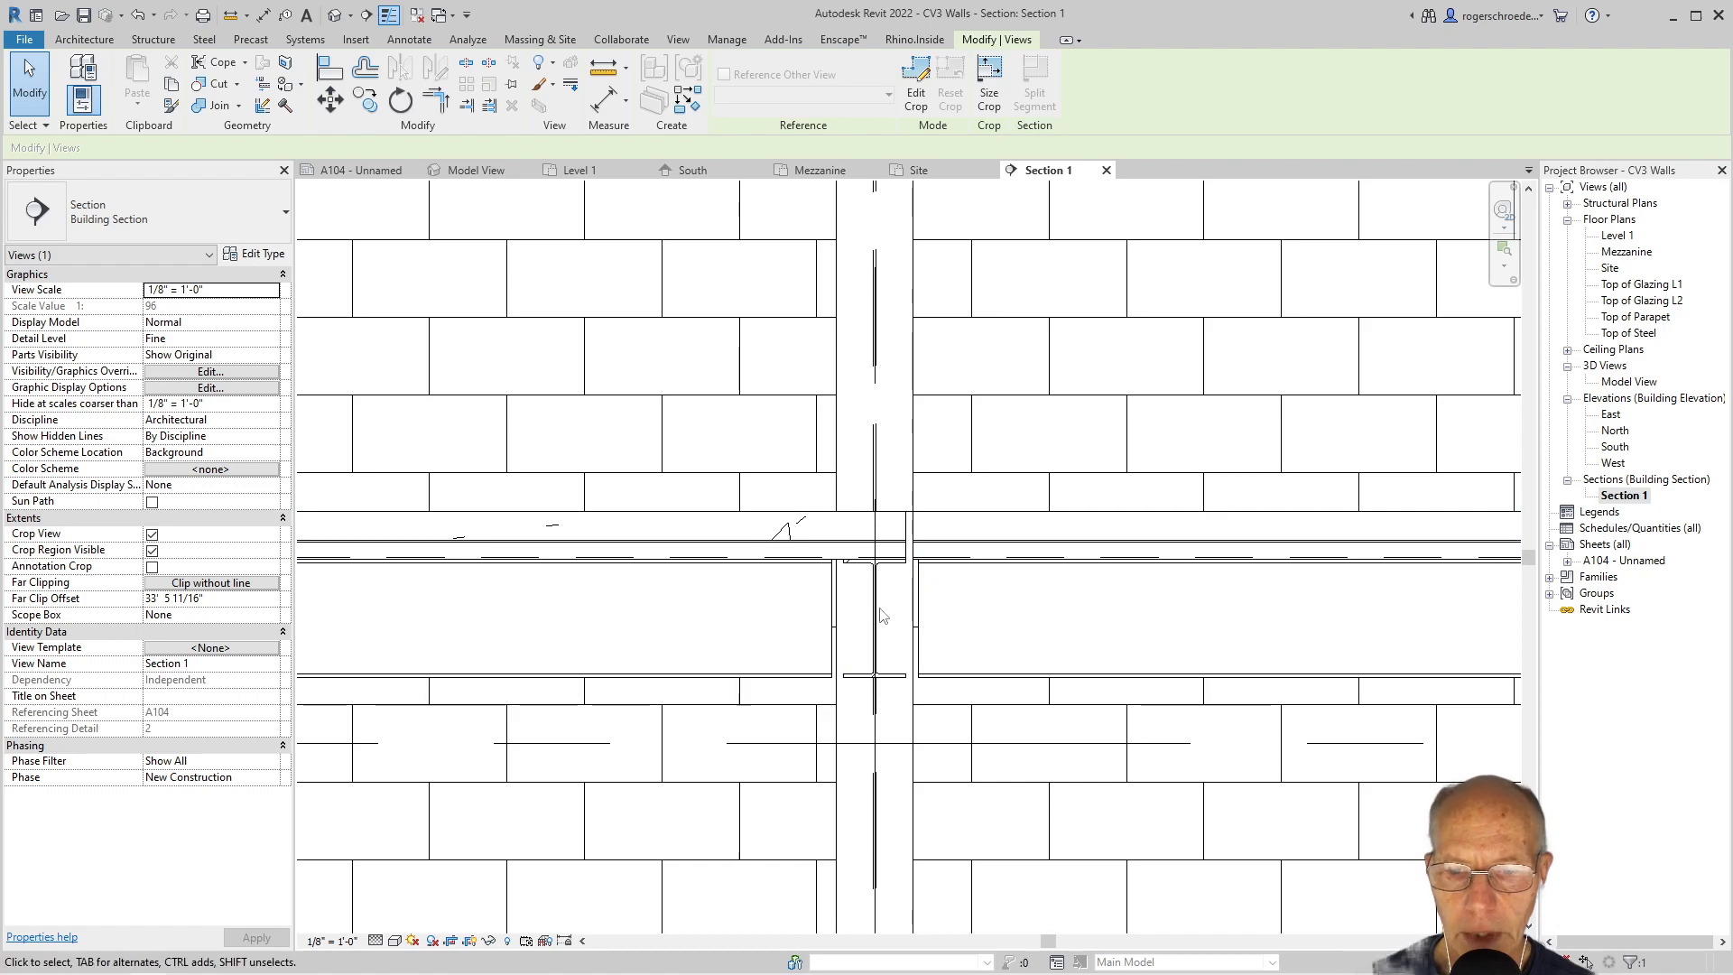
{"action": "scroll", "coordinate": [821, 633], "scroll_direction": "down", "scroll_amount": 1}
{"action": "scroll", "coordinate": [820, 634], "scroll_direction": "down", "scroll_amount": 2}
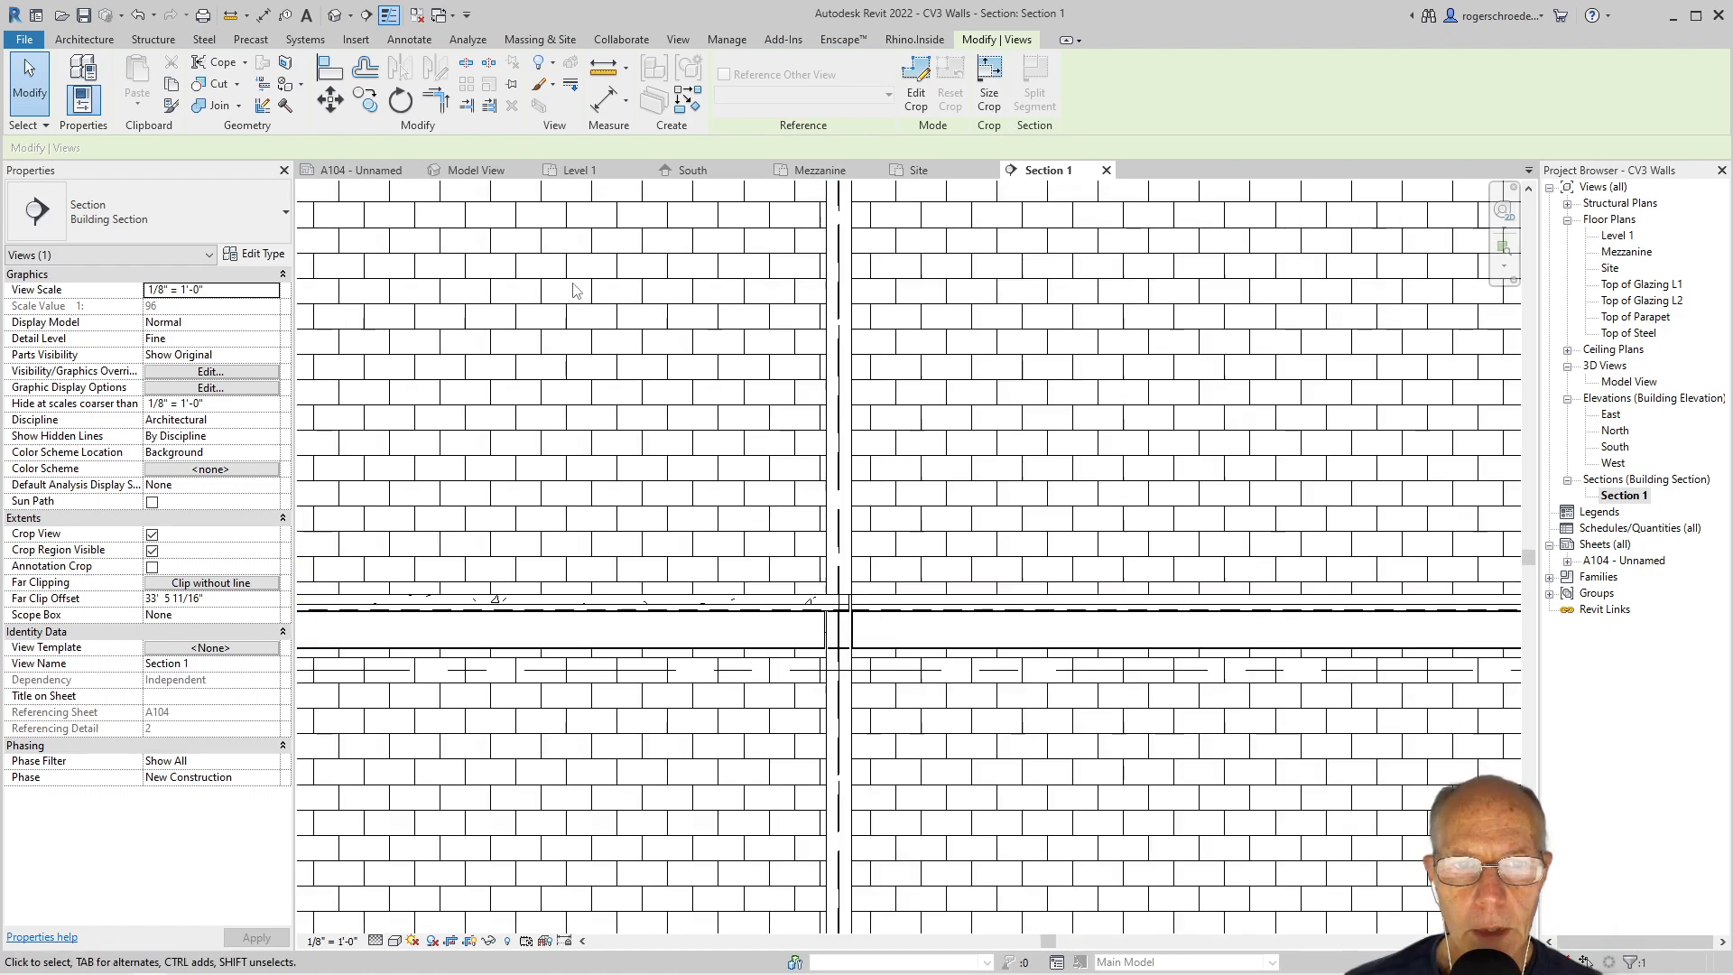